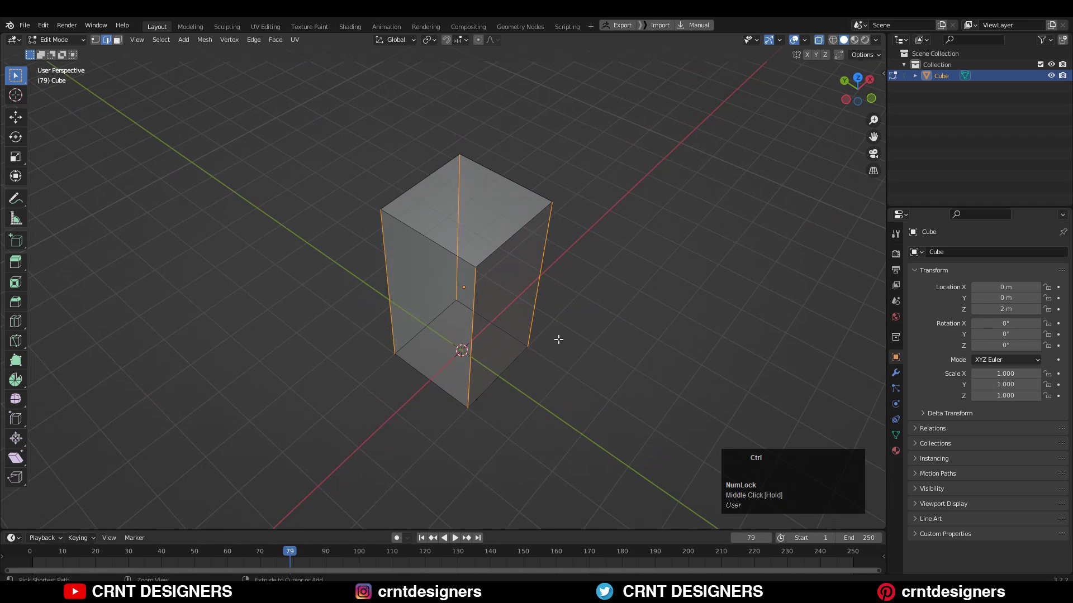
Bevel the box's four vertical edges with a width of 0.431 m and 4 segments.
{"action": "left_click", "coordinate": [819, 40]}
{"action": "middle_click_drag", "start_coordinate": [520, 272], "coordinate": [455, 246]}
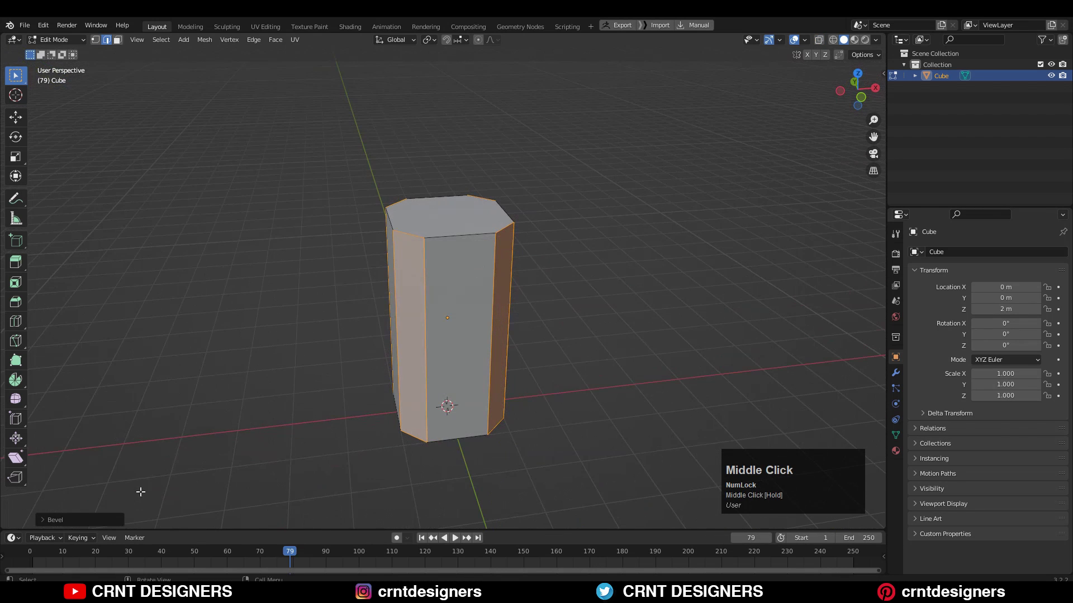
{"action": "left_click", "coordinate": [47, 520]}
{"action": "left_click", "coordinate": [182, 360]}
{"action": "left_click", "coordinate": [182, 360]}
{"action": "left_click", "coordinate": [182, 360]}
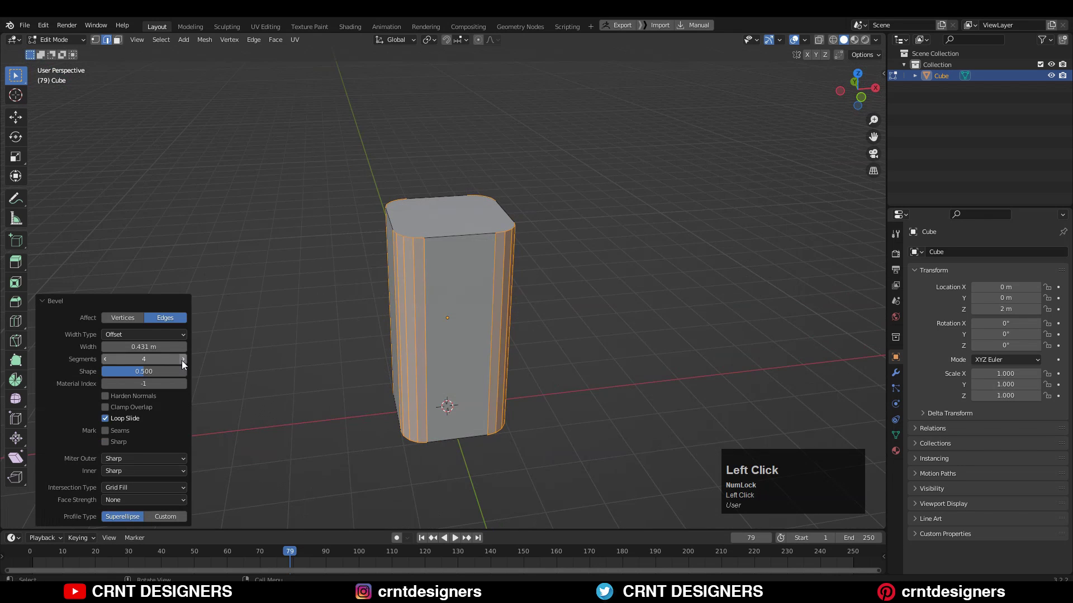
{"action": "left_click", "coordinate": [182, 360]}
{"action": "middle_click_drag", "start_coordinate": [336, 357], "coordinate": [453, 372]}
{"action": "scroll", "coordinate": [454, 372], "scroll_direction": "up", "scroll_amount": 2}
Add centred vertical loop cuts through the body's flat sides in both directions.
{"action": "left_click_drag", "start_coordinate": [859, 89], "coordinate": [797, 87]}
{"action": "key", "text": "Tab"}
{"action": "key", "text": "Tab"}
{"action": "left_click", "coordinate": [525, 184]}
{"action": "key", "text": "ctrl+r"}
{"action": "left_click", "coordinate": [525, 184]}
{"action": "middle_click_drag", "start_coordinate": [481, 302], "coordinate": [581, 274]}
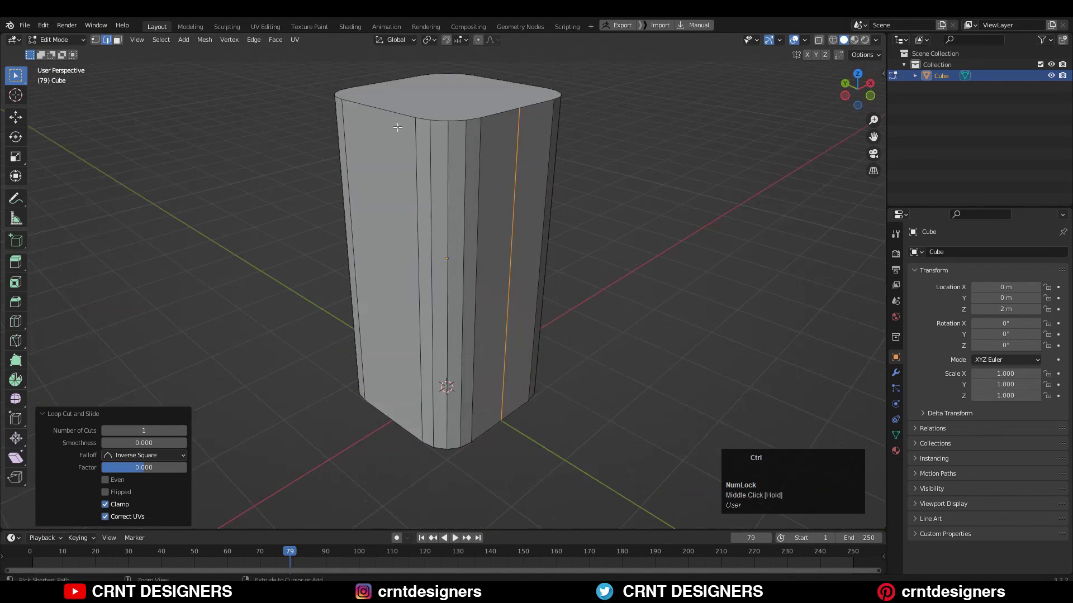
{"action": "key", "text": "ctrl+r"}
{"action": "left_click", "coordinate": [398, 127]}
{"action": "middle_click_drag", "start_coordinate": [564, 178], "coordinate": [424, 217]}
{"action": "key", "text": "ctrl+r"}
Connect the opposite edge midpoints of the body's top face with two crossing edges.
{"action": "key", "text": "1"}
{"action": "middle_click_drag", "start_coordinate": [592, 224], "coordinate": [493, 286]}
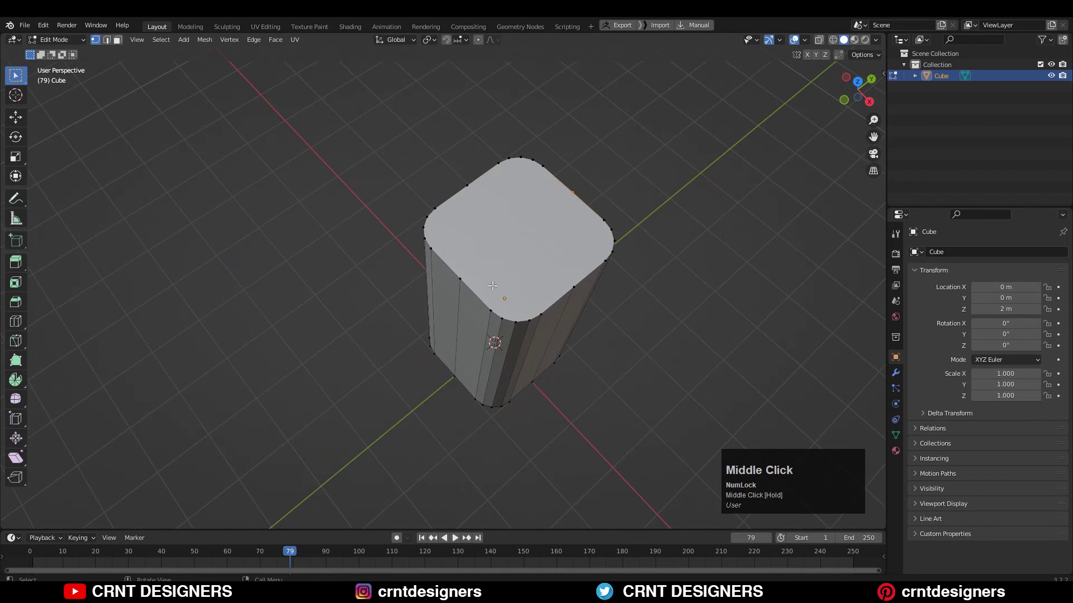
{"action": "left_click", "coordinate": [460, 278], "text": "shift"}
{"action": "right_click", "coordinate": [485, 257]}
{"action": "left_click", "coordinate": [485, 350]}
{"action": "left_click", "coordinate": [573, 287]}
{"action": "left_click", "coordinate": [467, 186], "text": "shift"}
{"action": "right_click", "coordinate": [504, 214]}
{"action": "left_click", "coordinate": [505, 214]}
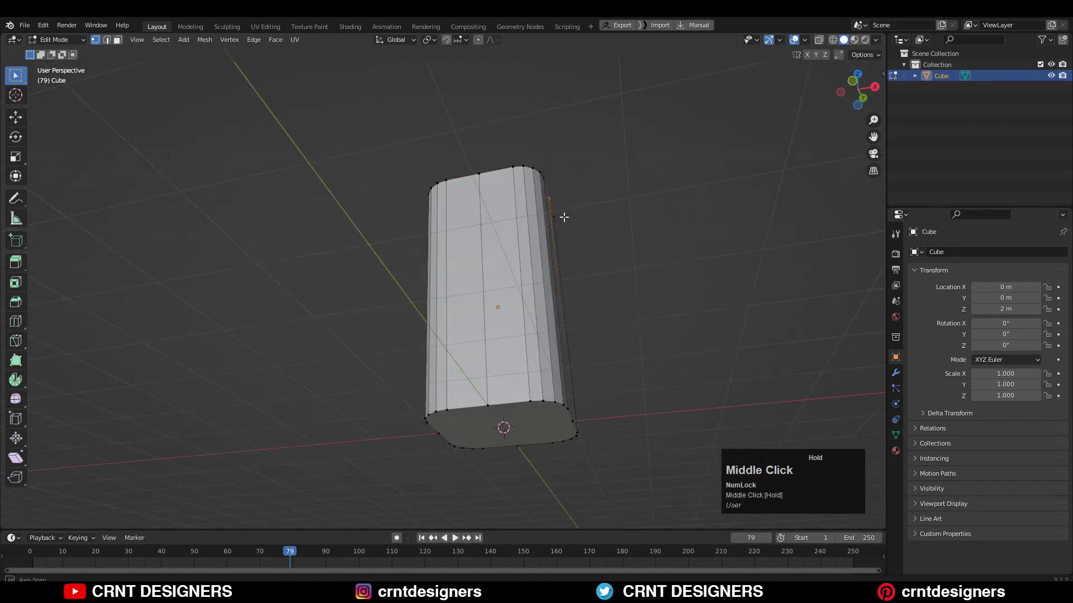
Symmetrize the whole body mesh along the Z axis.
{"action": "key", "text": "Tab"}
{"action": "middle_click_drag", "start_coordinate": [545, 401], "coordinate": [514, 400]}
{"action": "key", "text": "Tab"}
{"action": "left_click", "coordinate": [205, 39]}
{"action": "left_click", "coordinate": [259, 213]}
{"action": "left_click", "coordinate": [140, 503]}
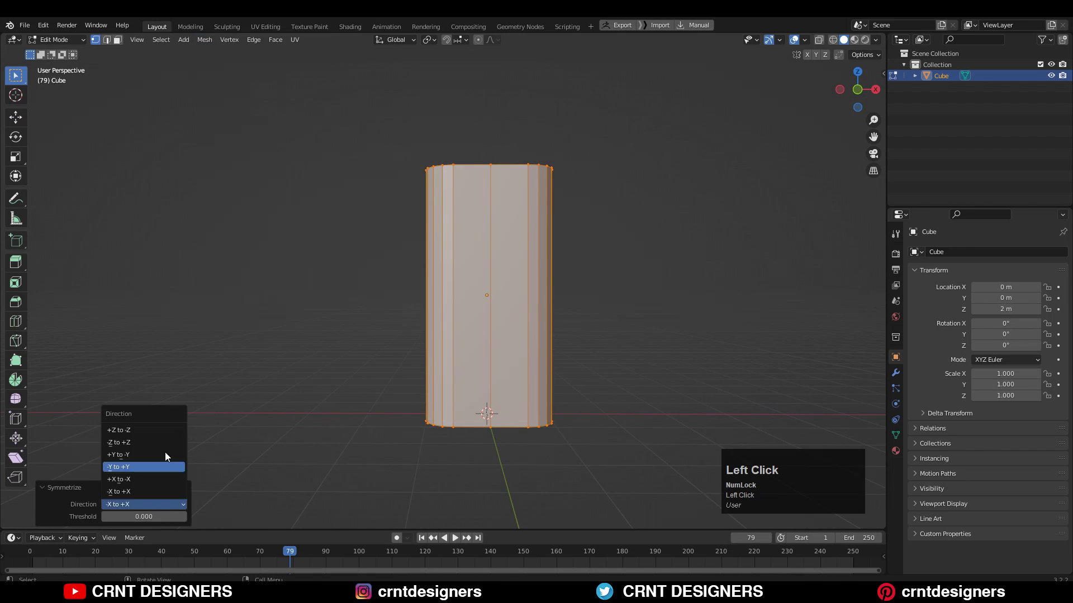
{"action": "left_click", "coordinate": [145, 446]}
{"action": "key", "text": "Tab"}
{"action": "middle_click_drag", "start_coordinate": [559, 279], "coordinate": [644, 274]}
Add a mesh cube, scale it down and raise it 0.4 m so it stands at the body's base.
{"action": "key", "text": "shift+a"}
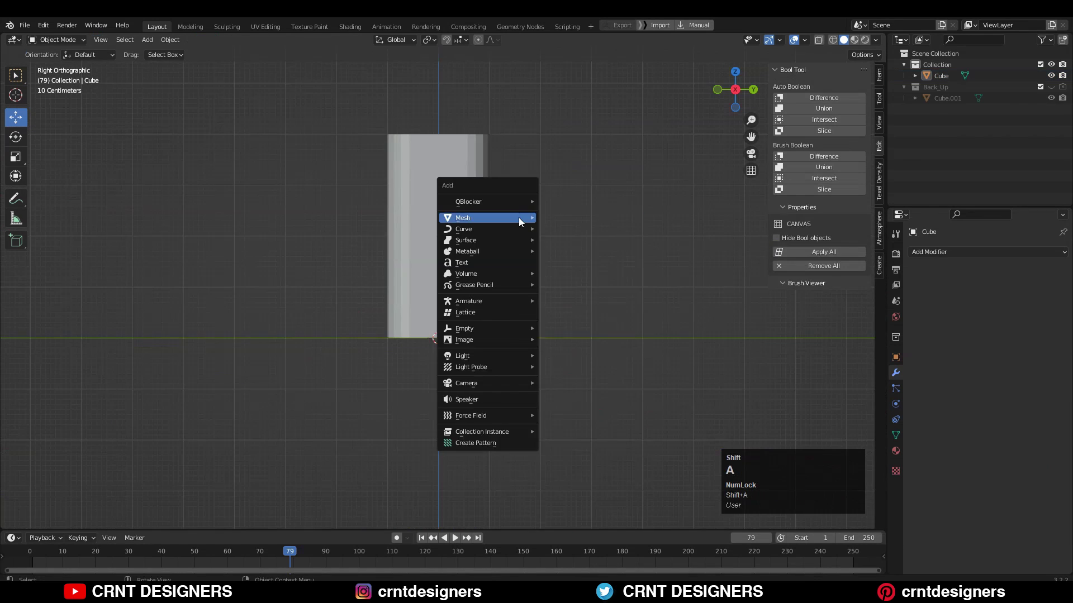
{"action": "mouse_move", "coordinate": [519, 218]}
{"action": "left_click", "coordinate": [550, 229]}
{"action": "middle_click_drag", "start_coordinate": [548, 252], "coordinate": [560, 216], "text": "shift"}
{"action": "scroll", "coordinate": [560, 217], "scroll_direction": "up", "scroll_amount": 1}
{"action": "key", "text": "s"}
{"action": "left_click", "coordinate": [536, 294]}
{"action": "key", "text": "s"}
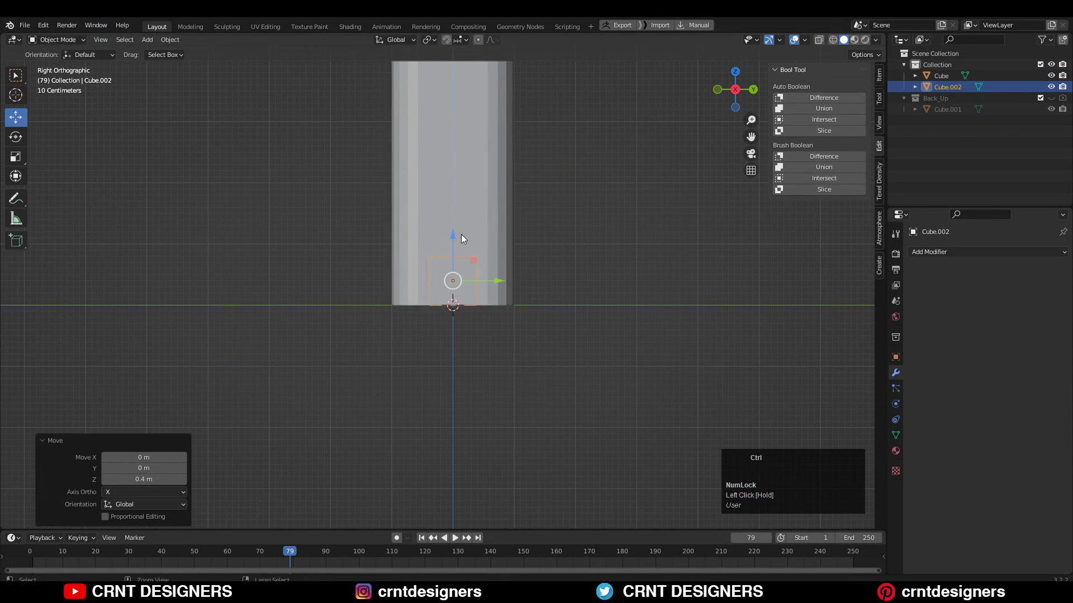
Stretch the small cube taller by raising its top vertices and move it along X to the body's front face.
{"action": "key", "text": "Tab"}
{"action": "left_click_drag", "start_coordinate": [644, 132], "coordinate": [458, 196]}
{"action": "key", "text": "Tab"}
{"action": "middle_click_drag", "start_coordinate": [458, 167], "coordinate": [454, 273]}
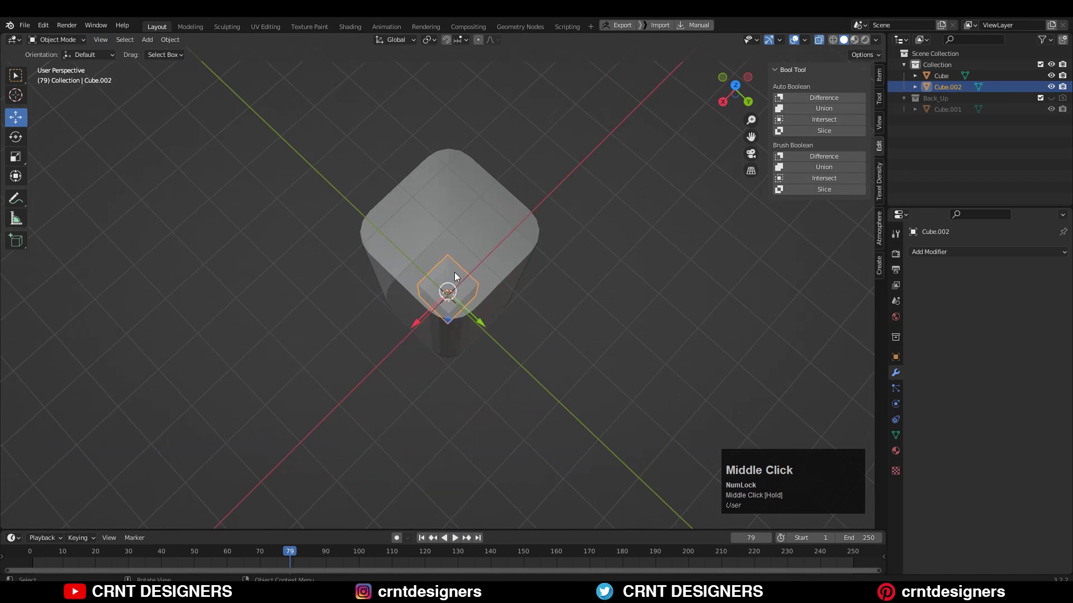
{"action": "left_click_drag", "start_coordinate": [368, 367], "coordinate": [368, 369]}
{"action": "middle_click_drag", "start_coordinate": [375, 366], "coordinate": [455, 319]}
{"action": "scroll", "coordinate": [458, 319], "scroll_direction": "up", "scroll_amount": 4}
Apply the scale of the small cube.
{"action": "key", "text": "Tab"}
{"action": "key", "text": "2"}
{"action": "key", "text": "Tab"}
{"action": "key", "text": "ctrl+a"}
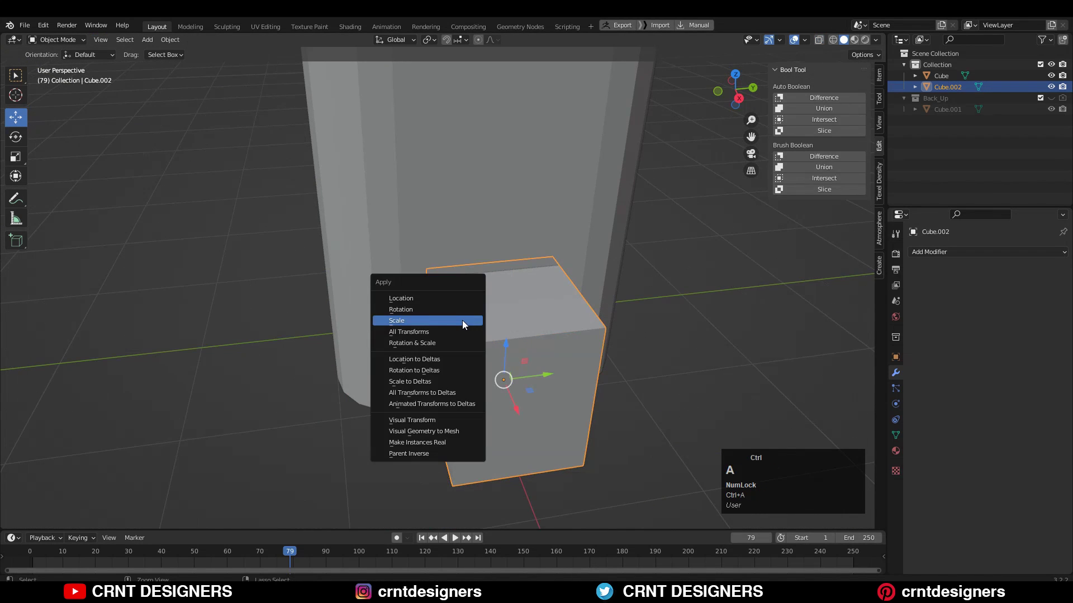
{"action": "left_click", "coordinate": [461, 320]}
Bevel the small cube's two upper side edges with 4 segments and a width of 0.173 m.
{"action": "key", "text": "Tab"}
{"action": "key", "text": "2"}
{"action": "left_click", "coordinate": [449, 324], "text": "shift"}
{"action": "left_click", "coordinate": [743, 100]}
{"action": "middle_click_drag", "start_coordinate": [620, 248], "coordinate": [625, 250], "text": "shift"}
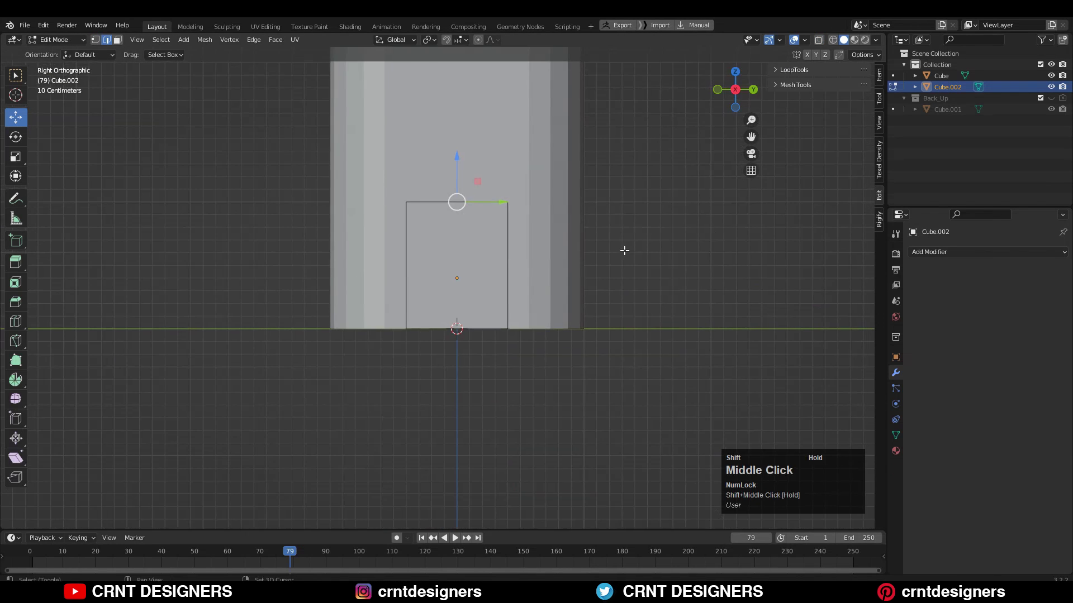
{"action": "left_click", "coordinate": [658, 259]}
{"action": "middle_click_drag", "start_coordinate": [658, 258], "coordinate": [561, 222]}
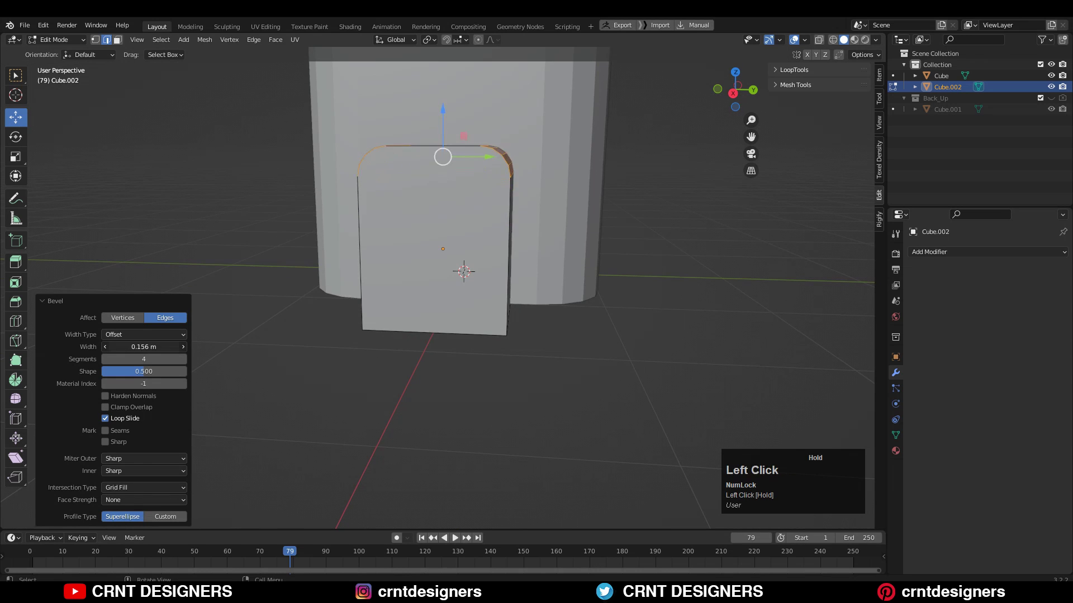
{"action": "middle_click_drag", "start_coordinate": [583, 253], "coordinate": [492, 234]}
{"action": "scroll", "coordinate": [613, 271], "scroll_direction": "up", "scroll_amount": 2}
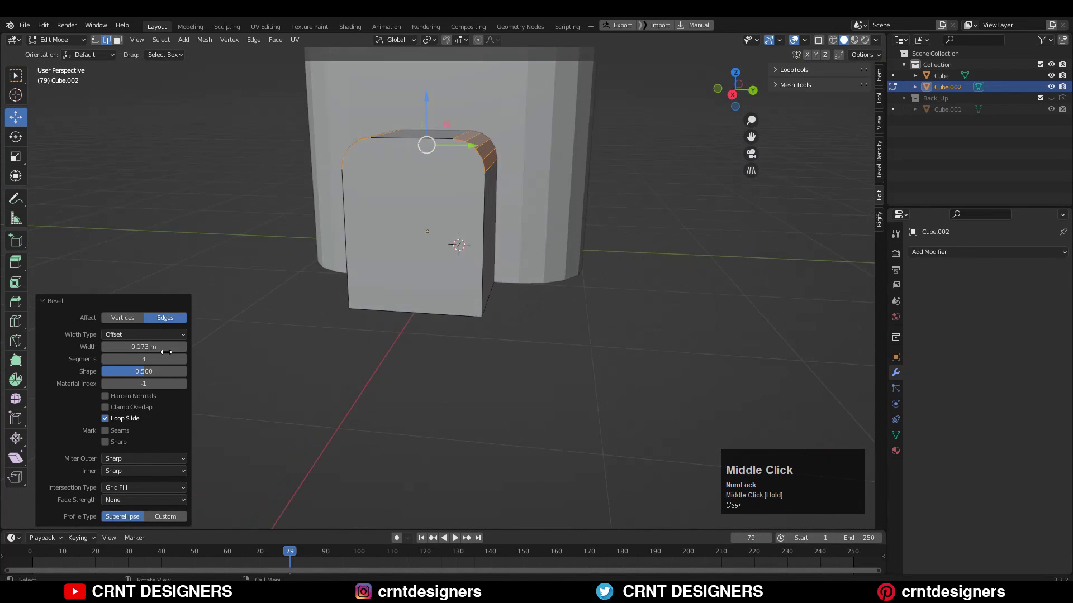
{"action": "middle_click_drag", "start_coordinate": [279, 251], "coordinate": [405, 212]}
{"action": "key", "text": "Tab"}
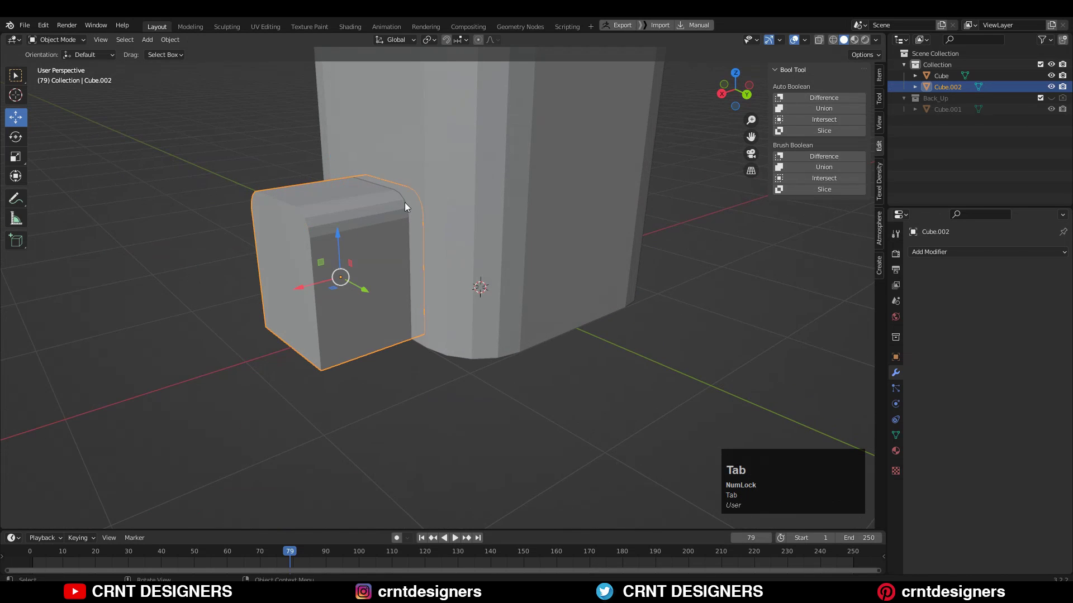
Cut the small cube from the body with a brush Boolean Difference.
{"action": "left_click", "coordinate": [417, 202], "text": "shift"}
{"action": "left_click", "coordinate": [807, 163]}
{"action": "mouse_move", "coordinate": [614, 184]}
{"action": "middle_mouse_down"}
{"action": "mouse_move", "coordinate": [363, 194]}
{"action": "mouse_move", "coordinate": [529, 250]}
{"action": "mouse_move", "coordinate": [531, 276]}
{"action": "mouse_move", "coordinate": [404, 289]}
{"action": "middle_mouse_up"}
Symmetrize the cutter's whole mesh along Z so its lower half mirrors the rounded upper half.
{"action": "key", "text": "Tab"}
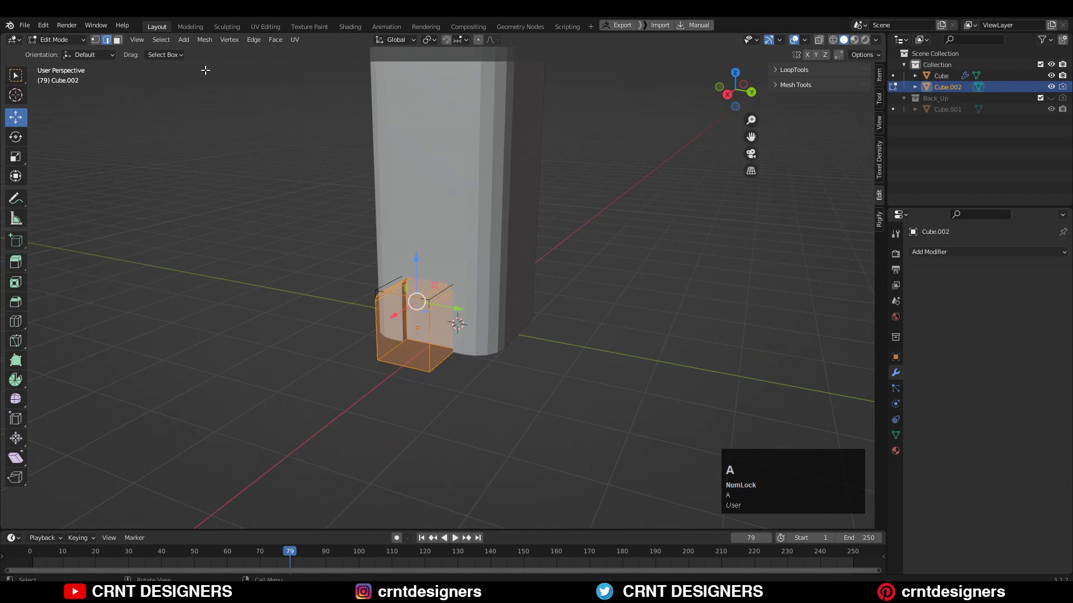
{"action": "left_click", "coordinate": [205, 39]}
{"action": "left_click", "coordinate": [247, 213]}
{"action": "middle_click_drag", "start_coordinate": [313, 240], "coordinate": [435, 275]}
{"action": "key", "text": "Tab"}
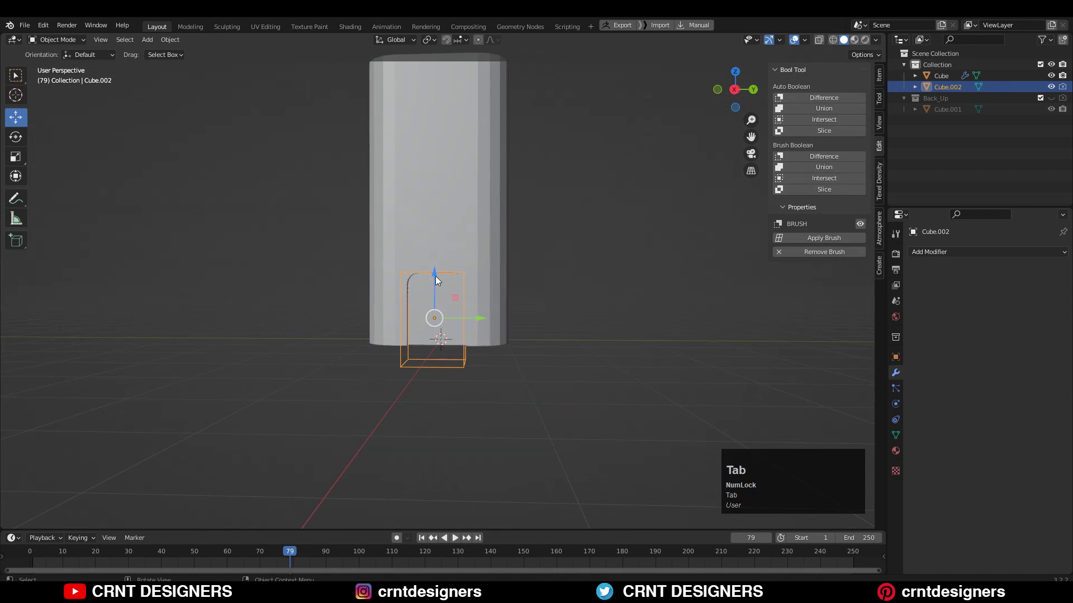
Raise the cutter along Z and snap the 3D cursor to the body's centre.
{"action": "left_click_drag", "start_coordinate": [453, 173], "coordinate": [453, 172], "text": "ctrl"}
{"action": "left_click", "coordinate": [735, 90]}
{"action": "middle_click_drag", "start_coordinate": [449, 206], "coordinate": [443, 242], "text": "shift"}
{"action": "left_click", "coordinate": [445, 215]}
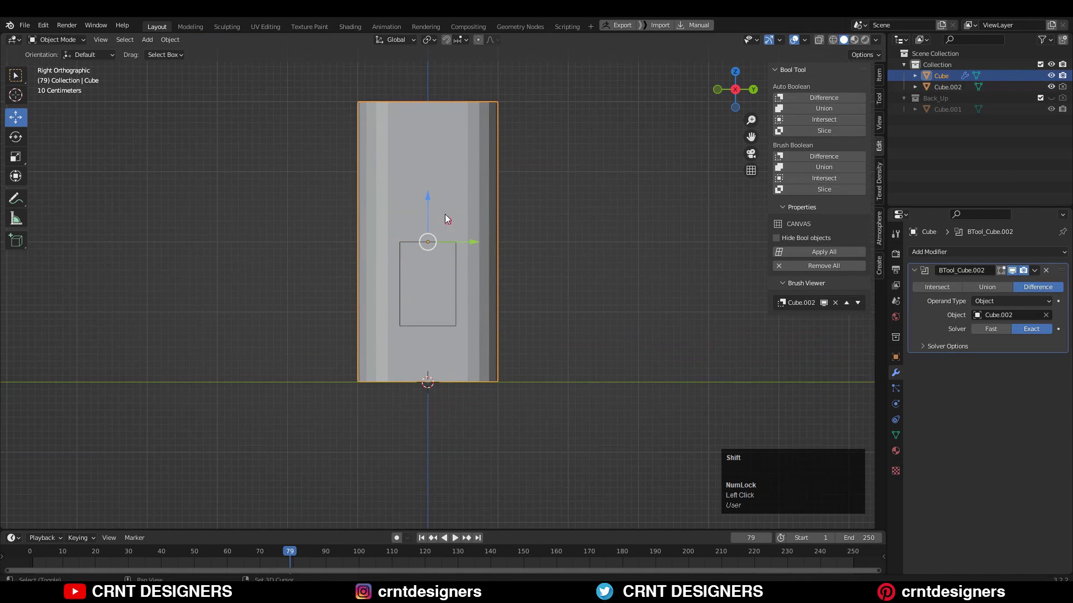
{"action": "key", "text": "shift+s"}
{"action": "left_click", "coordinate": [451, 275]}
{"action": "middle_click_drag", "start_coordinate": [524, 158], "coordinate": [605, 186]}
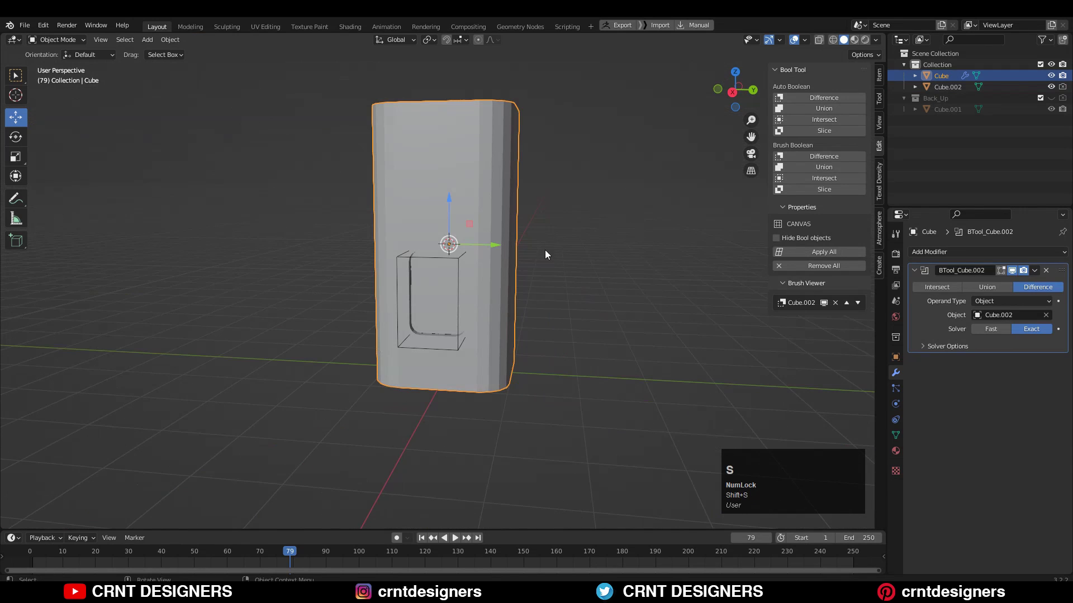
Snap the cutter to the 3D cursor and move it out along X to the body's front face.
{"action": "left_click", "coordinate": [450, 259]}
{"action": "key", "text": "shift+s"}
{"action": "left_click", "coordinate": [457, 184]}
{"action": "middle_click_drag", "start_coordinate": [457, 180], "coordinate": [375, 206]}
{"action": "left_click_drag", "start_coordinate": [447, 252], "coordinate": [379, 262]}
{"action": "middle_click_drag", "start_coordinate": [379, 262], "coordinate": [493, 176]}
{"action": "scroll", "coordinate": [558, 220], "scroll_direction": "up", "scroll_amount": 3}
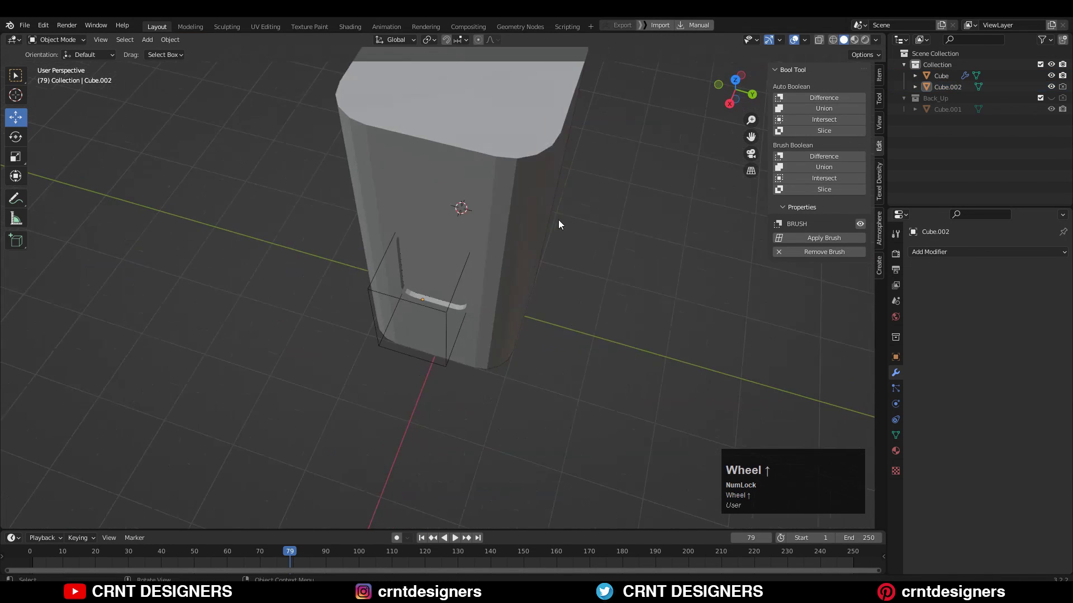
Add a centred vertical loop cut to the cutter and bevel it with a 0.05 m width and 1 segment.
{"action": "middle_click_drag", "start_coordinate": [558, 219], "coordinate": [491, 280]}
{"action": "key", "text": "Tab"}
{"action": "key", "text": "ctrl+r"}
{"action": "left_click", "coordinate": [454, 234]}
{"action": "right_click", "coordinate": [454, 235]}
{"action": "left_click", "coordinate": [504, 238]}
{"action": "scroll", "coordinate": [437, 302], "scroll_direction": "down", "scroll_amount": 2}
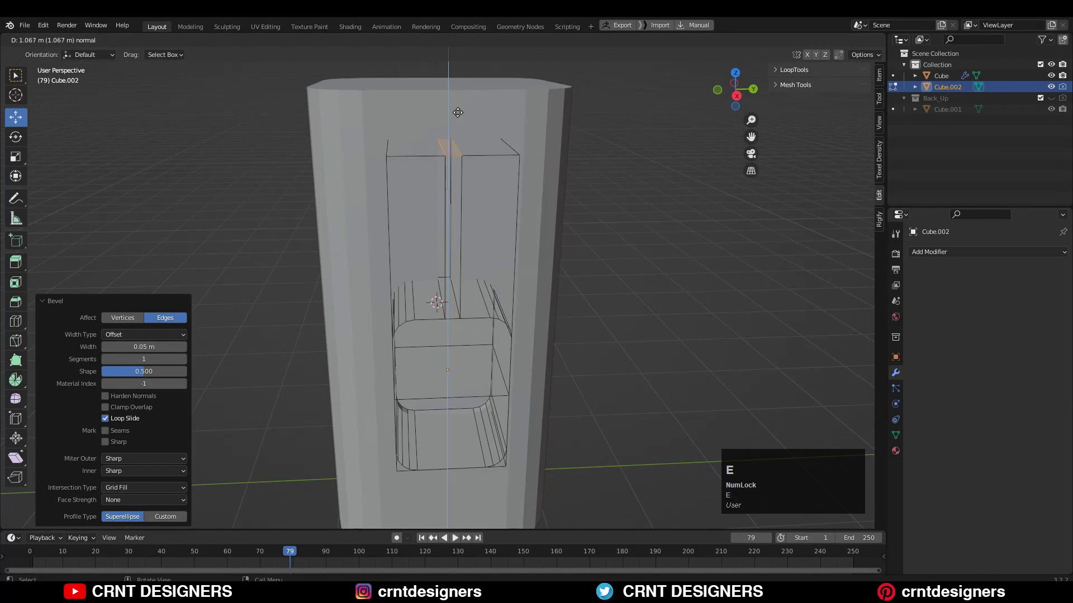
Extrude the cutter's narrow upper strip upward until its groove runs through the body's top edge.
{"action": "middle_click_drag", "start_coordinate": [465, 73], "coordinate": [515, 125]}
{"action": "key", "text": "Tab"}
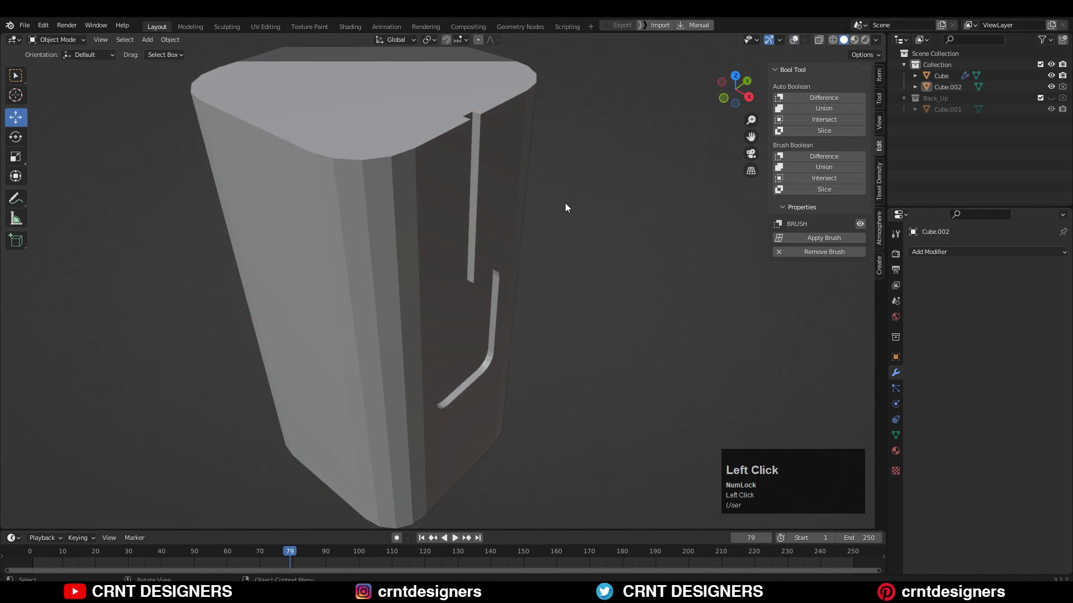
{"action": "scroll", "coordinate": [564, 203], "scroll_direction": "down", "scroll_amount": 4}
{"action": "middle_click_drag", "start_coordinate": [559, 202], "coordinate": [402, 179]}
{"action": "scroll", "coordinate": [435, 173], "scroll_direction": "up", "scroll_amount": 4}
{"action": "left_click", "coordinate": [793, 40]}
{"action": "scroll", "coordinate": [530, 179], "scroll_direction": "down", "scroll_amount": 3}
Symmetrize the cutter's whole mesh in the +Z to -Z direction.
{"action": "middle_click_drag", "start_coordinate": [520, 179], "coordinate": [464, 235]}
{"action": "key", "text": "Tab"}
{"action": "key", "text": "a"}
{"action": "left_click", "coordinate": [202, 39]}
{"action": "left_click", "coordinate": [242, 213]}
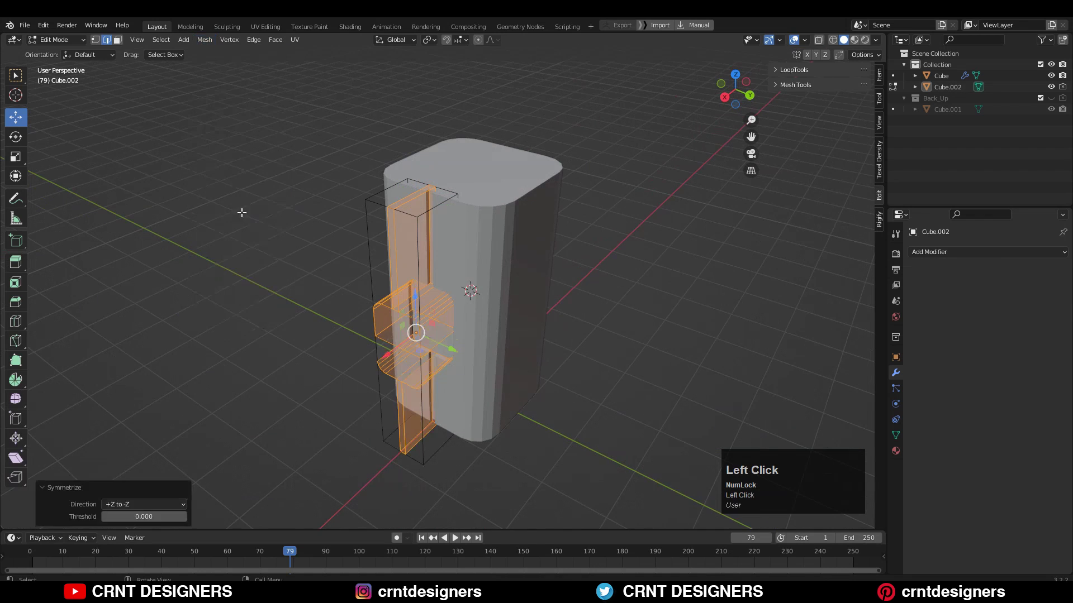
{"action": "key", "text": "Tab"}
Change the solid-view lighting in the viewport shading options and inspect the grooves on the body's front.
{"action": "middle_click_drag", "start_coordinate": [599, 227], "coordinate": [620, 215]}
{"action": "mouse_move", "coordinate": [579, 172]}
{"action": "middle_mouse_down"}
{"action": "mouse_move", "coordinate": [642, 210]}
{"action": "mouse_move", "coordinate": [645, 193]}
{"action": "middle_mouse_up"}
{"action": "left_click", "coordinate": [876, 40]}
{"action": "left_click", "coordinate": [865, 94]}
{"action": "mouse_move", "coordinate": [550, 234]}
{"action": "middle_mouse_down"}
{"action": "mouse_move", "coordinate": [525, 194]}
{"action": "mouse_move", "coordinate": [494, 210]}
{"action": "middle_mouse_up"}
{"action": "scroll", "coordinate": [495, 210], "scroll_direction": "up", "scroll_amount": 5}
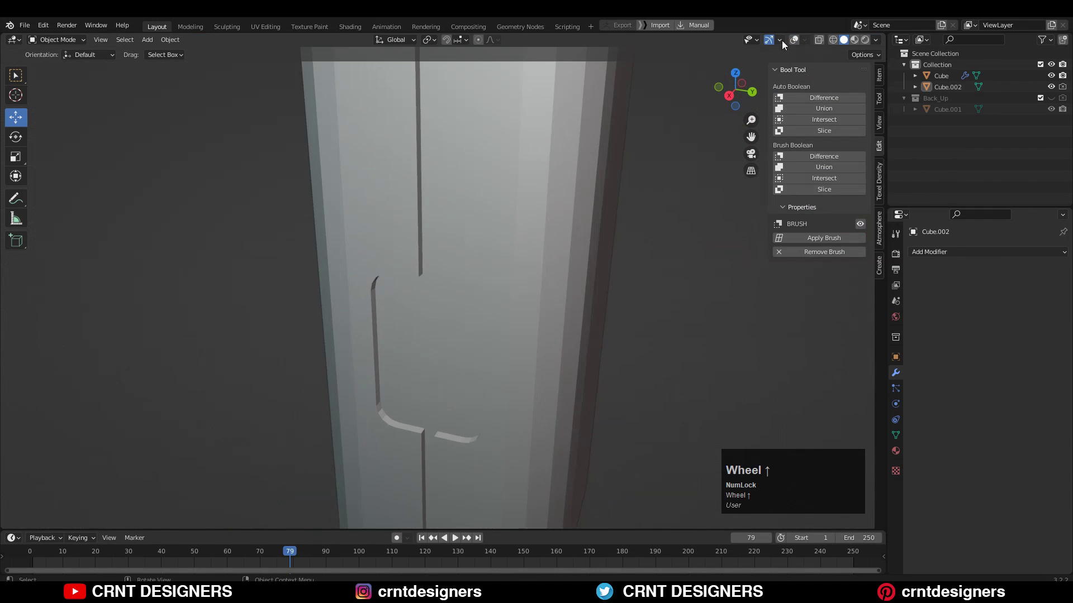
{"action": "left_click", "coordinate": [793, 40]}
{"action": "scroll", "coordinate": [414, 274], "scroll_direction": "down", "scroll_amount": 4}
{"action": "middle_click_drag", "start_coordinate": [413, 275], "coordinate": [584, 277]}
Set the cutter's origin to the 3D cursor at the body's centre.
{"action": "left_click", "coordinate": [478, 146]}
{"action": "key", "text": "Tab"}
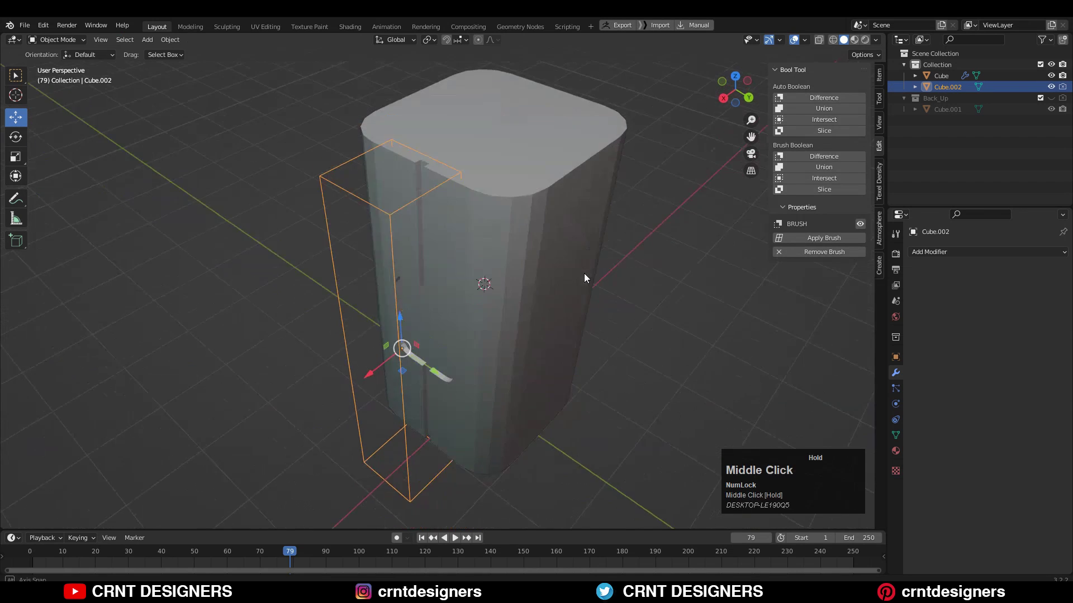
{"action": "scroll", "coordinate": [581, 274], "scroll_direction": "down", "scroll_amount": 2}
{"action": "middle_click_drag", "start_coordinate": [518, 209], "coordinate": [416, 244]}
{"action": "right_click", "coordinate": [417, 244]}
{"action": "mouse_move", "coordinate": [420, 286]}
{"action": "left_click", "coordinate": [485, 309]}
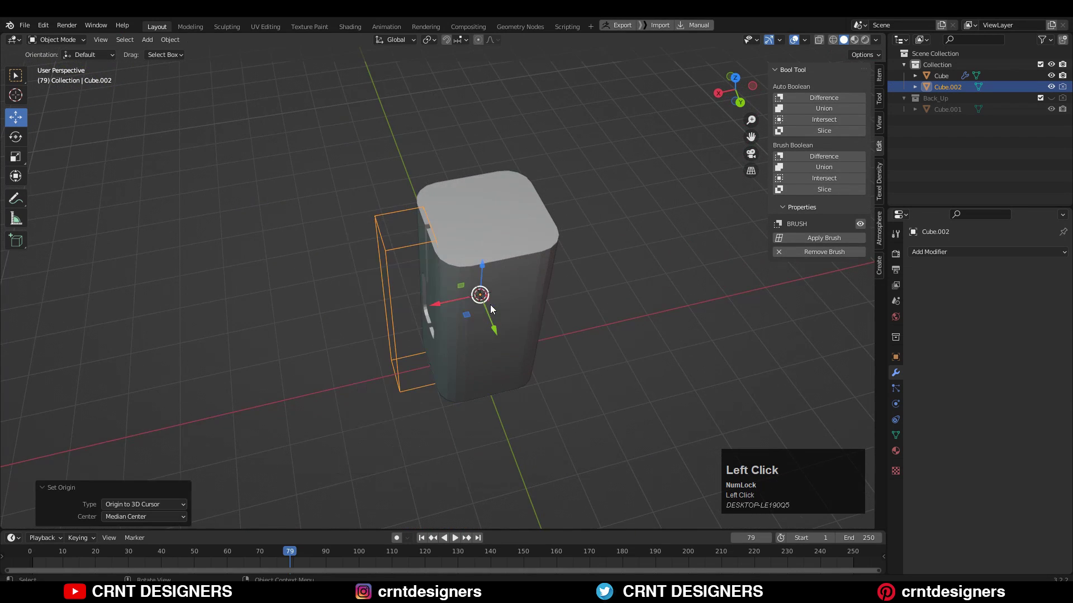
{"action": "middle_click_drag", "start_coordinate": [491, 303], "coordinate": [492, 282]}
Add a Mirror modifier on the X axis to the cutter.
{"action": "left_click", "coordinate": [938, 252]}
{"action": "left_click", "coordinate": [870, 382]}
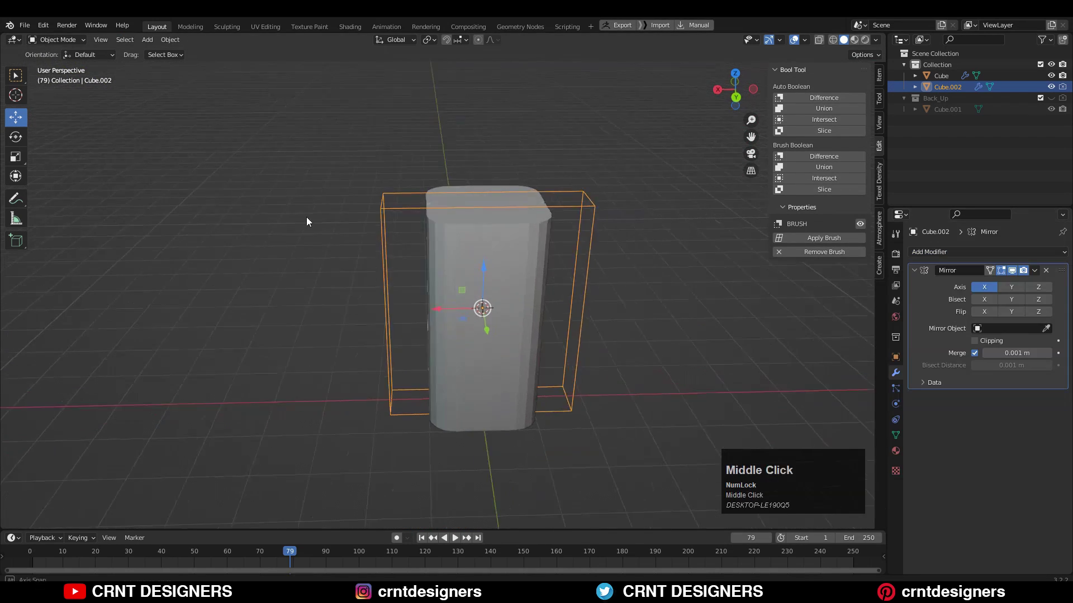
{"action": "middle_click_drag", "start_coordinate": [306, 216], "coordinate": [456, 272]}
{"action": "left_click", "coordinate": [456, 304]}
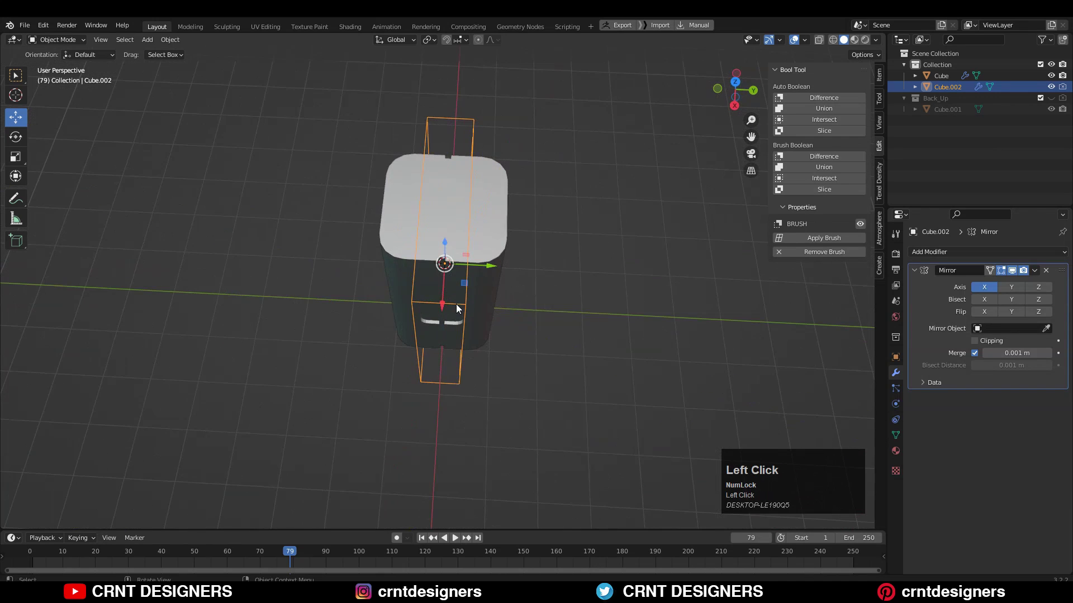
Duplicate the mirrored cutter in place and rotate the copy 90° in the top view.
{"action": "left_click", "coordinate": [736, 82]}
{"action": "key", "text": "shift+d"}
{"action": "right_click", "coordinate": [441, 209]}
{"action": "key", "text": "r"}
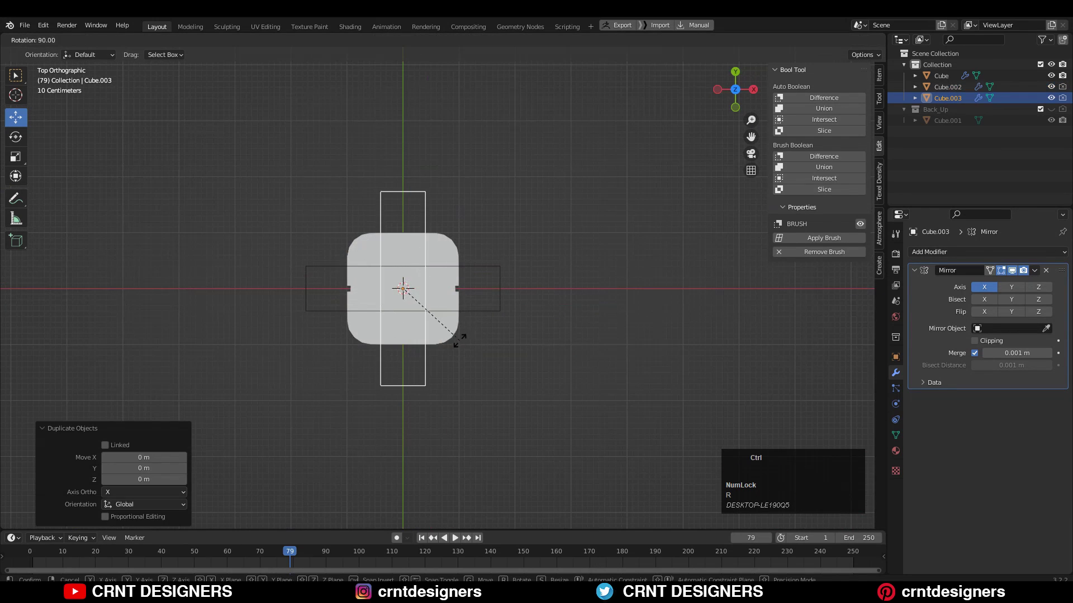
{"action": "left_click", "coordinate": [477, 353]}
{"action": "middle_click_drag", "start_coordinate": [477, 353], "coordinate": [354, 231]}
Cut the rotated cutter copy from the body with a brush Boolean Difference.
{"action": "left_click", "coordinate": [353, 231], "text": "shift"}
{"action": "left_click", "coordinate": [391, 249], "text": "shift"}
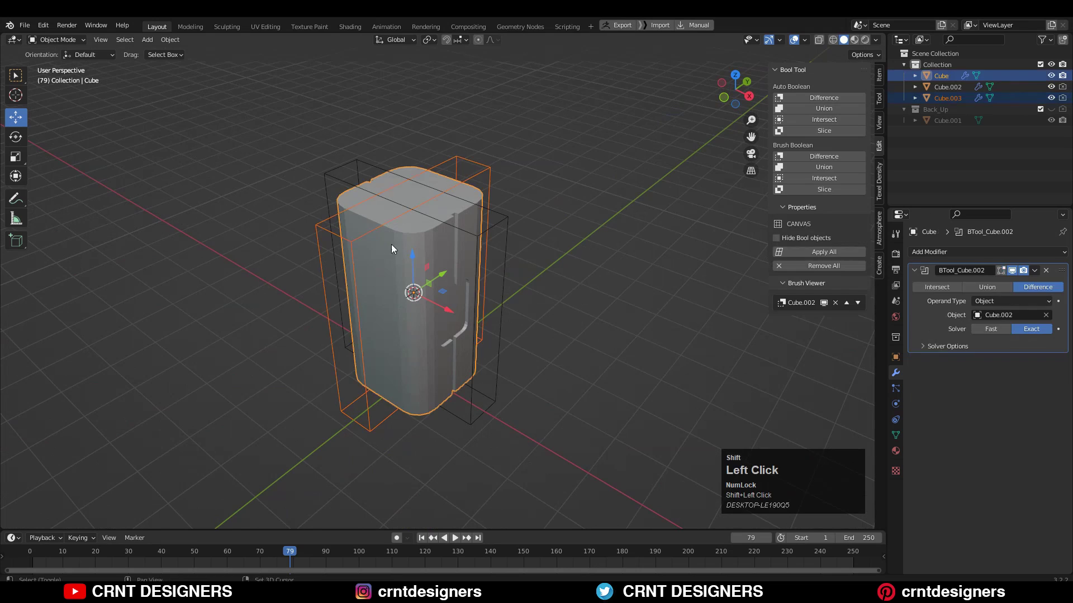
{"action": "left_click", "coordinate": [824, 157]}
{"action": "middle_click_drag", "start_coordinate": [638, 160], "coordinate": [497, 159]}
{"action": "scroll", "coordinate": [411, 231], "scroll_direction": "up", "scroll_amount": 2}
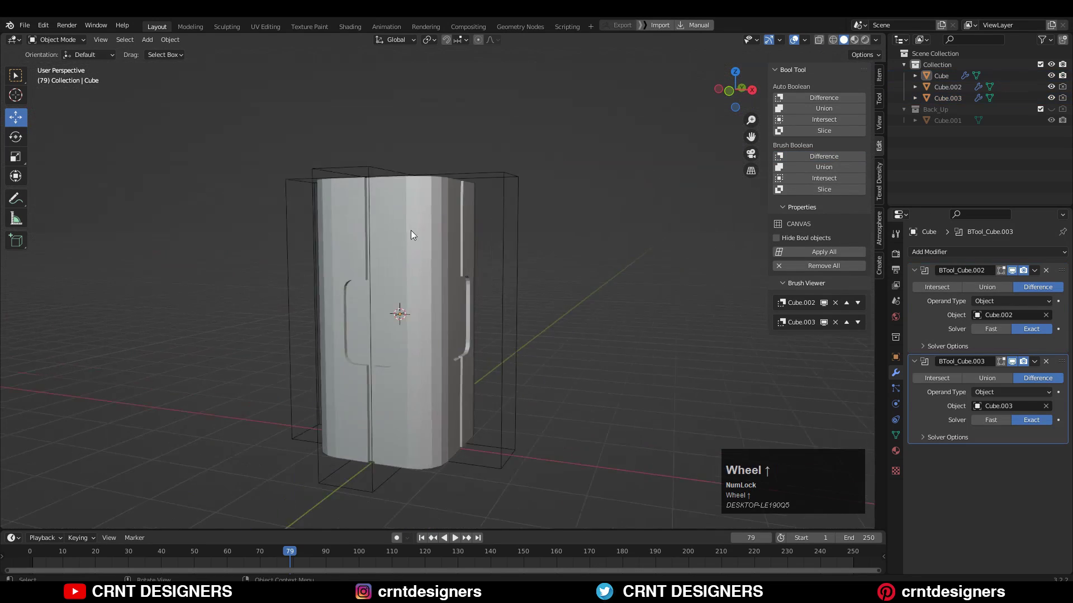
{"action": "mouse_move", "coordinate": [410, 230]}
{"action": "middle_mouse_down"}
{"action": "mouse_move", "coordinate": [525, 258]}
{"action": "mouse_move", "coordinate": [481, 261]}
{"action": "mouse_move", "coordinate": [490, 256]}
{"action": "middle_mouse_up"}
Bevel the horizontal edge loop around the body's middle with a 0.05 m width and 1 segment.
{"action": "left_click", "coordinate": [481, 262]}
{"action": "key", "text": "Tab"}
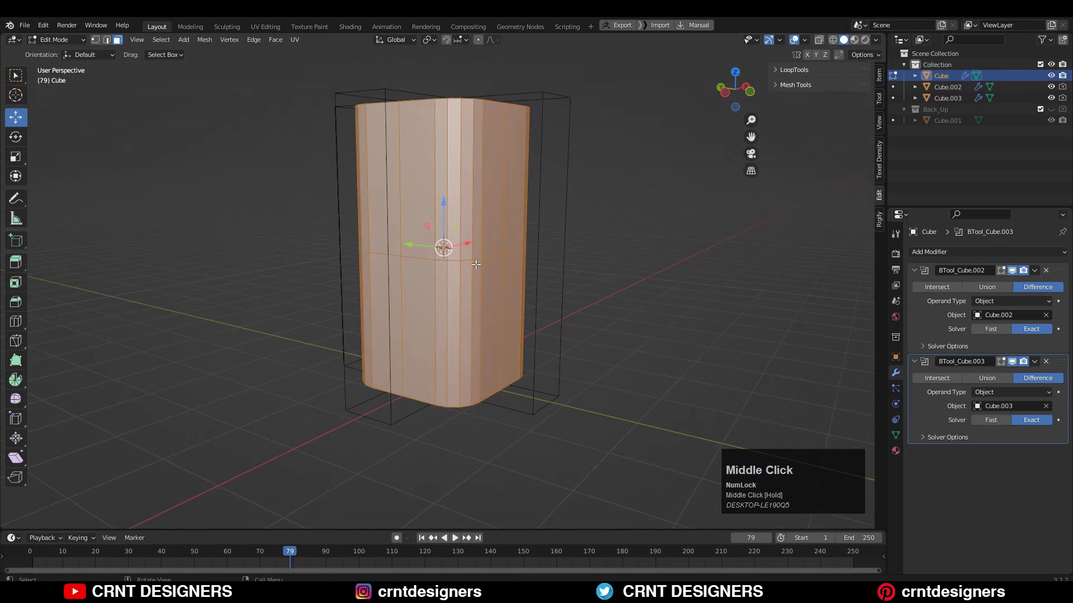
{"action": "left_click", "coordinate": [490, 256]}
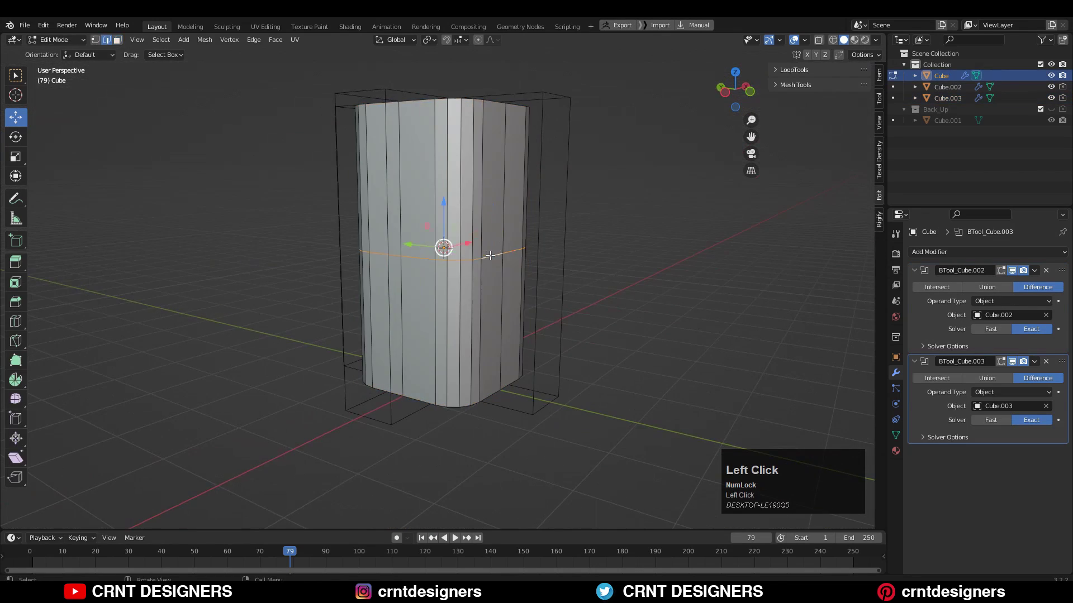
{"action": "left_click", "coordinate": [549, 258]}
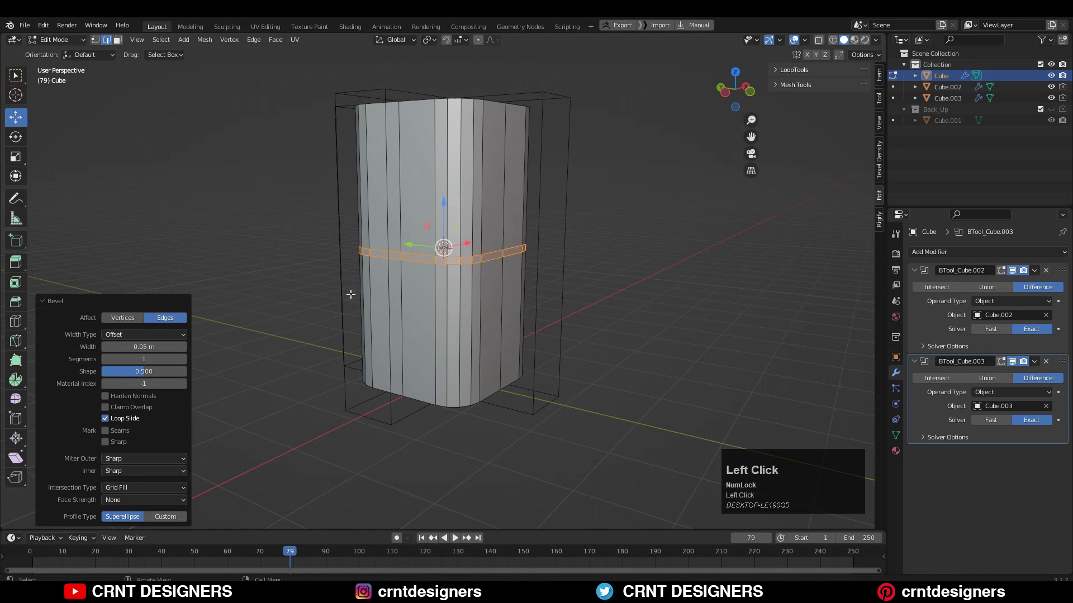
Try to extrude the narrow face band around the body's middle with the Extrude Region tool.
{"action": "middle_click_drag", "start_coordinate": [350, 294], "coordinate": [426, 303]}
{"action": "middle_click_drag", "start_coordinate": [98, 197], "coordinate": [235, 195]}
{"action": "scroll", "coordinate": [278, 193], "scroll_direction": "up", "scroll_amount": 3}
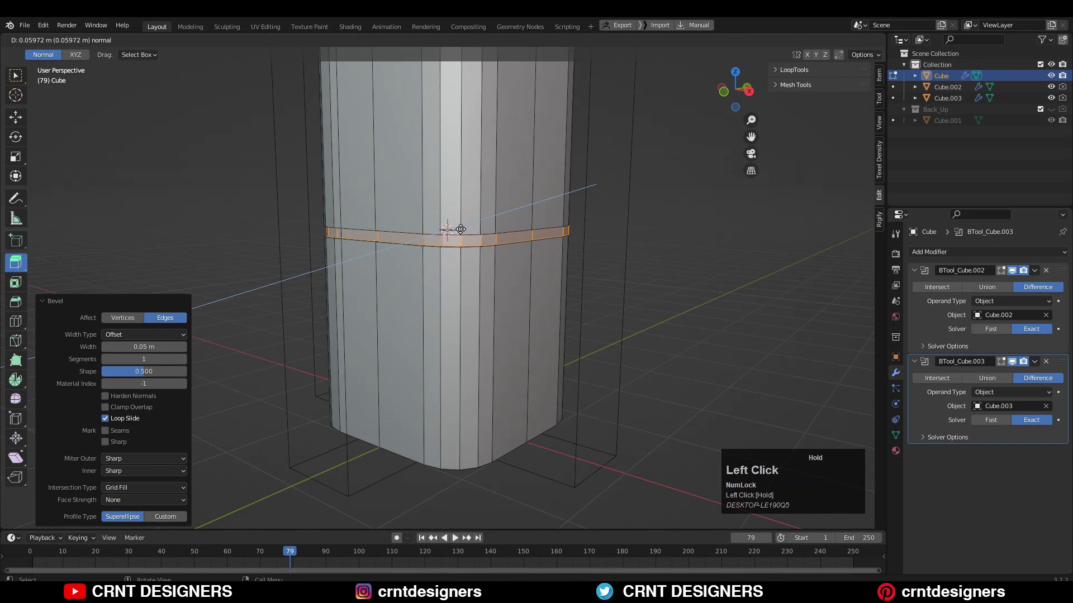
{"action": "left_click_drag", "start_coordinate": [460, 229], "coordinate": [460, 229]}
{"action": "middle_click_drag", "start_coordinate": [354, 270], "coordinate": [393, 297]}
{"action": "key", "text": "ctrl+z"}
Extrude the narrow face band around the body's middle inward along its normals and scale it to adjust the recess.
{"action": "left_click_drag", "start_coordinate": [15, 262], "coordinate": [88, 309]}
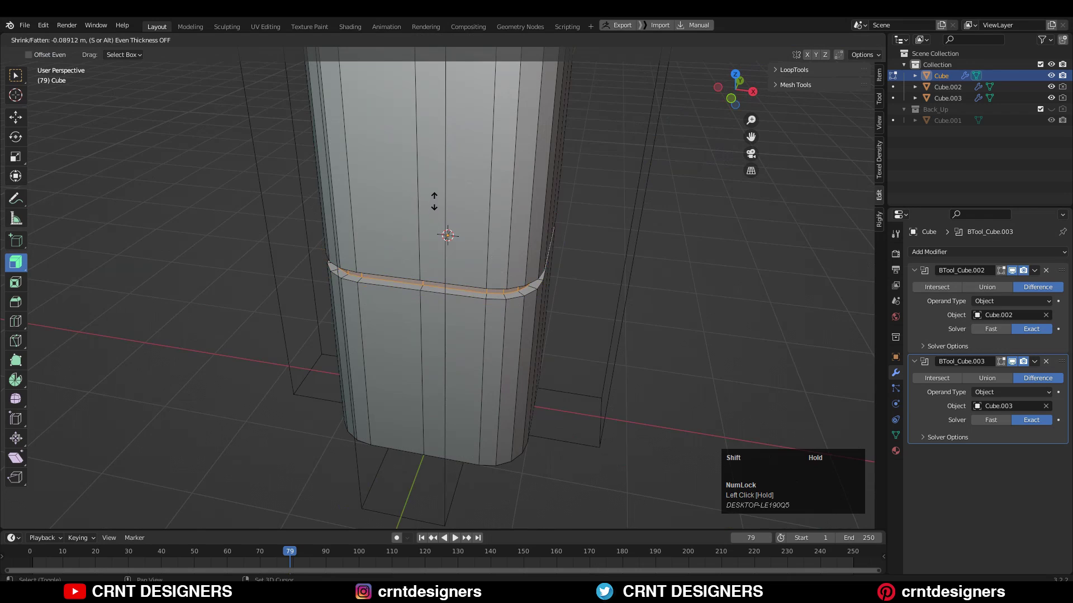
{"action": "left_click_drag", "start_coordinate": [434, 201], "coordinate": [434, 201]}
{"action": "middle_click_drag", "start_coordinate": [434, 201], "coordinate": [574, 216]}
{"action": "key", "text": "Tab"}
{"action": "key", "text": "Tab"}
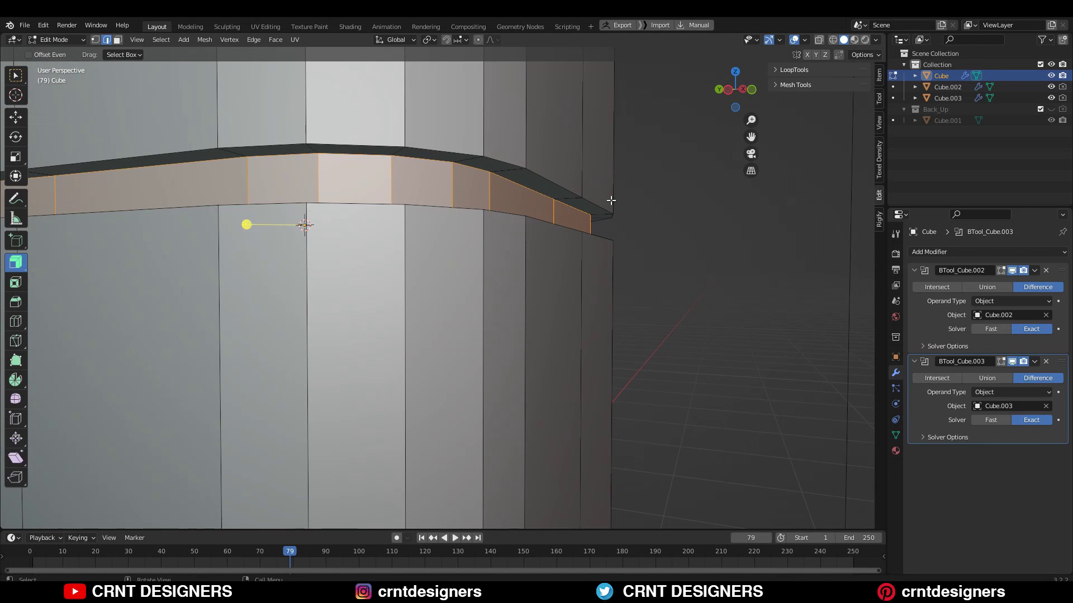
{"action": "key", "text": "s"}
{"action": "left_click", "coordinate": [631, 200]}
{"action": "key", "text": "Tab"}
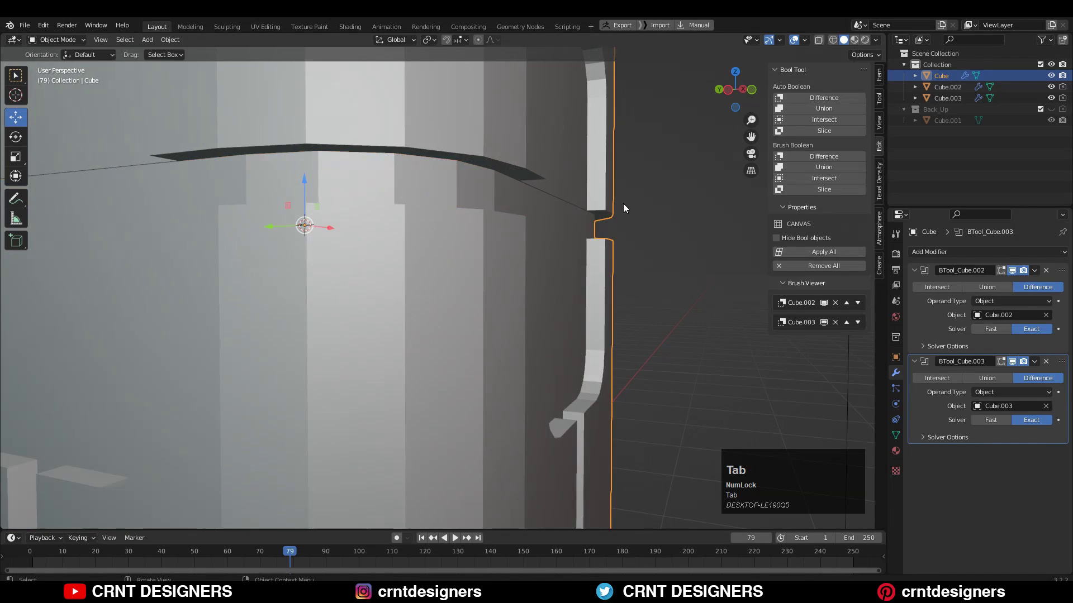
Apply the Boolean Difference modifiers on the body.
{"action": "middle_click_drag", "start_coordinate": [622, 203], "coordinate": [719, 122]}
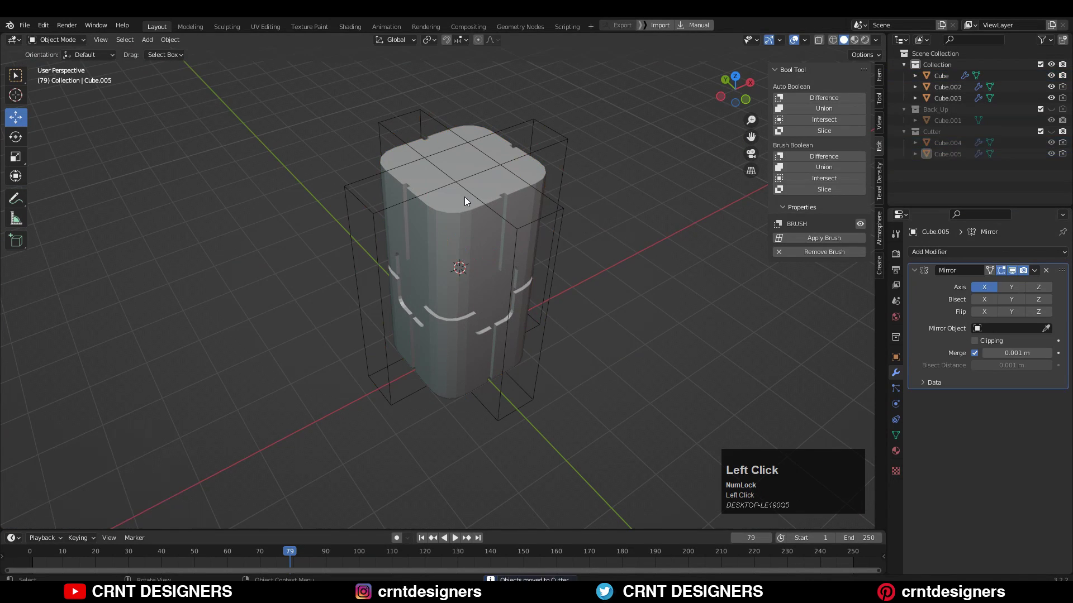
{"action": "left_click", "coordinate": [464, 197]}
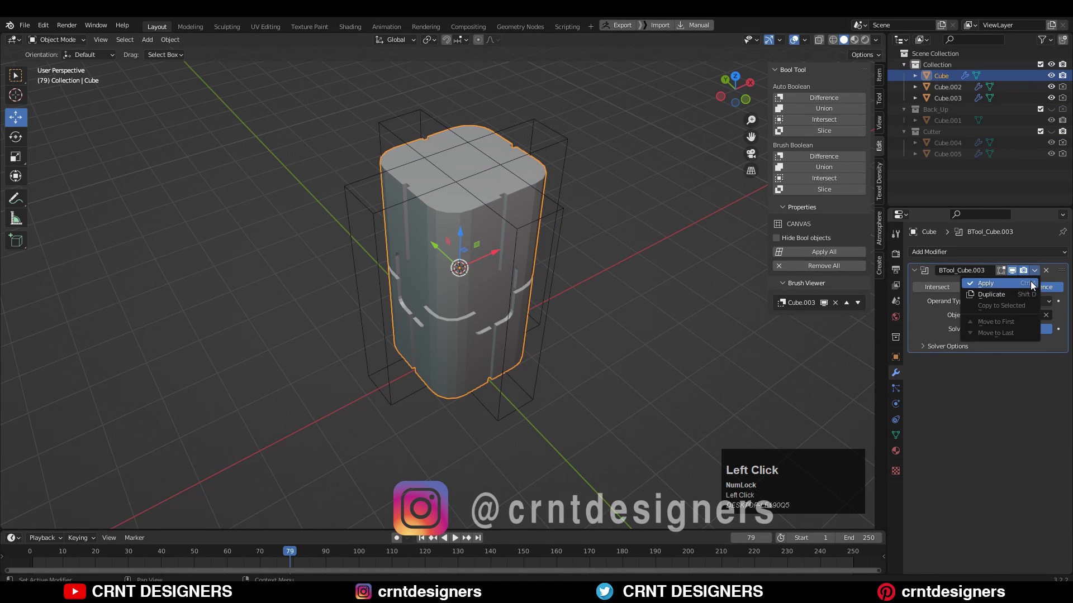
{"action": "left_click", "coordinate": [1030, 282]}
Move the two mirrored cutter objects Cube.002 and Cube.003 to the Cutter collection.
{"action": "left_click", "coordinate": [574, 148]}
{"action": "left_click", "coordinate": [566, 152]}
{"action": "left_click", "coordinate": [557, 202], "text": "shift"}
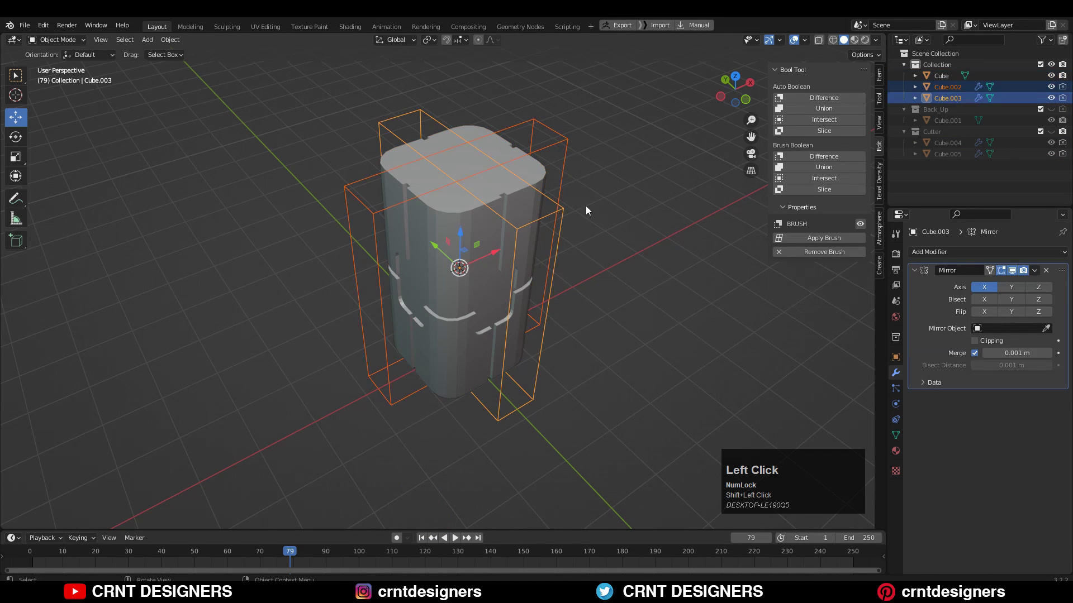
{"action": "key", "text": "m"}
{"action": "left_click", "coordinate": [584, 256]}
Open the body's mesh for vertex editing and examine the corner where the recessed band meets a panel groove.
{"action": "left_click", "coordinate": [525, 196]}
{"action": "middle_click_drag", "start_coordinate": [525, 223], "coordinate": [535, 191]}
{"action": "scroll", "coordinate": [535, 191], "scroll_direction": "up", "scroll_amount": 3}
{"action": "key", "text": "Tab"}
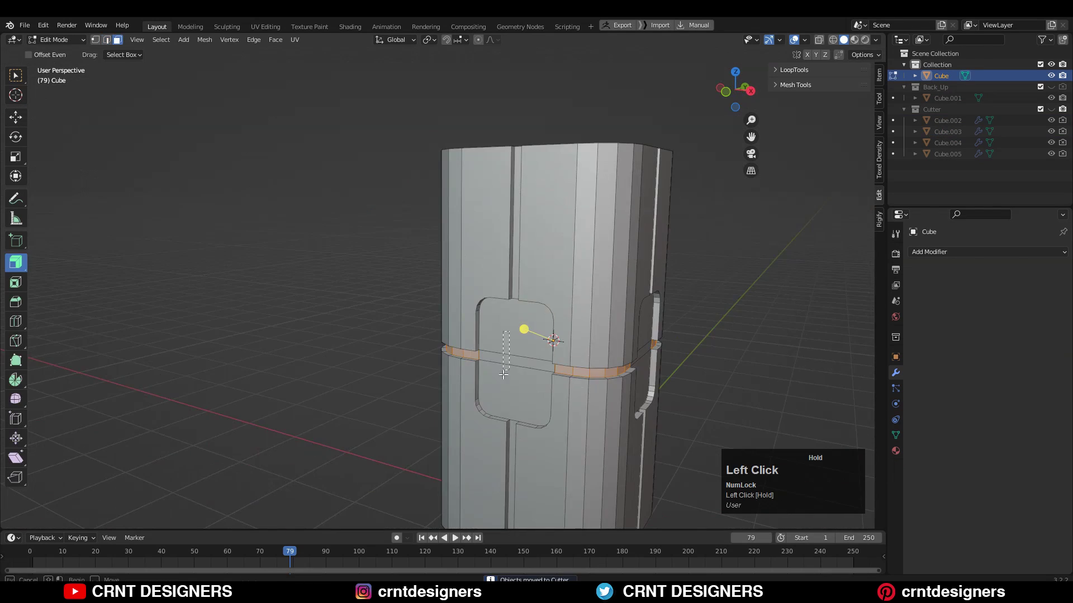
{"action": "left_click", "coordinate": [15, 75]}
{"action": "left_click", "coordinate": [559, 241]}
{"action": "scroll", "coordinate": [600, 231], "scroll_direction": "up", "scroll_amount": 2}
{"action": "middle_click_drag", "start_coordinate": [560, 237], "coordinate": [408, 263]}
{"action": "scroll", "coordinate": [600, 230], "scroll_direction": "up", "scroll_amount": 2}
{"action": "key", "text": "1"}
{"action": "scroll", "coordinate": [447, 335], "scroll_direction": "up", "scroll_amount": 3}
{"action": "middle_click_drag", "start_coordinate": [455, 385], "coordinate": [475, 301], "text": "shift"}
{"action": "left_click", "coordinate": [479, 305]}
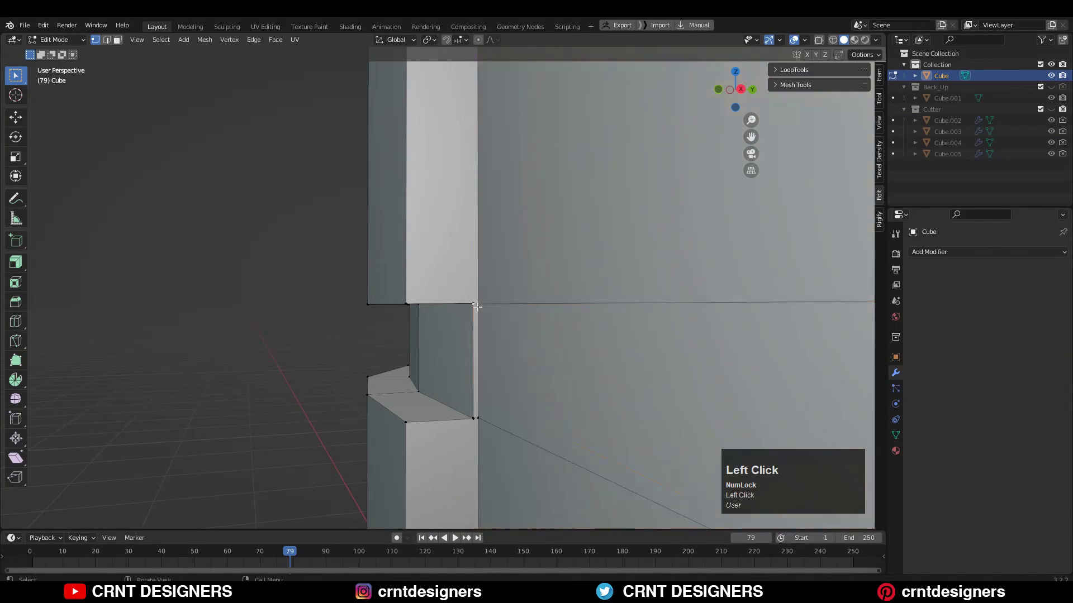
Merge all of the body's vertices by distance with a merge distance of 0.0101 m.
{"action": "scroll", "coordinate": [487, 307], "scroll_direction": "up", "scroll_amount": 3}
{"action": "key", "text": "a"}
{"action": "key", "text": "m"}
{"action": "left_click", "coordinate": [536, 293]}
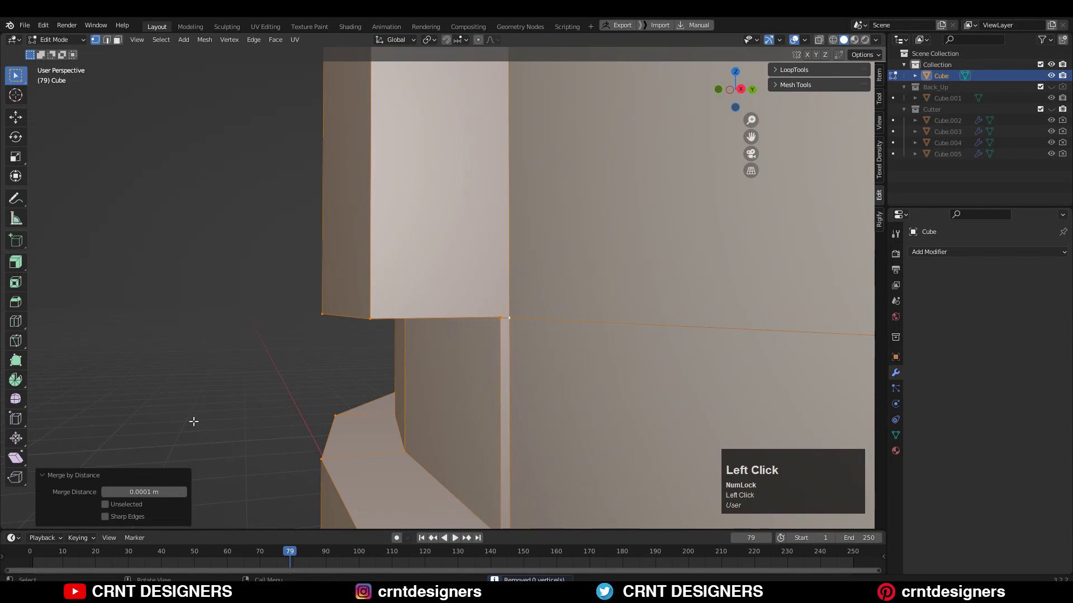
{"action": "left_click", "coordinate": [183, 491]}
{"action": "middle_click_drag", "start_coordinate": [412, 328], "coordinate": [469, 388]}
{"action": "scroll", "coordinate": [469, 388], "scroll_direction": "up", "scroll_amount": 2}
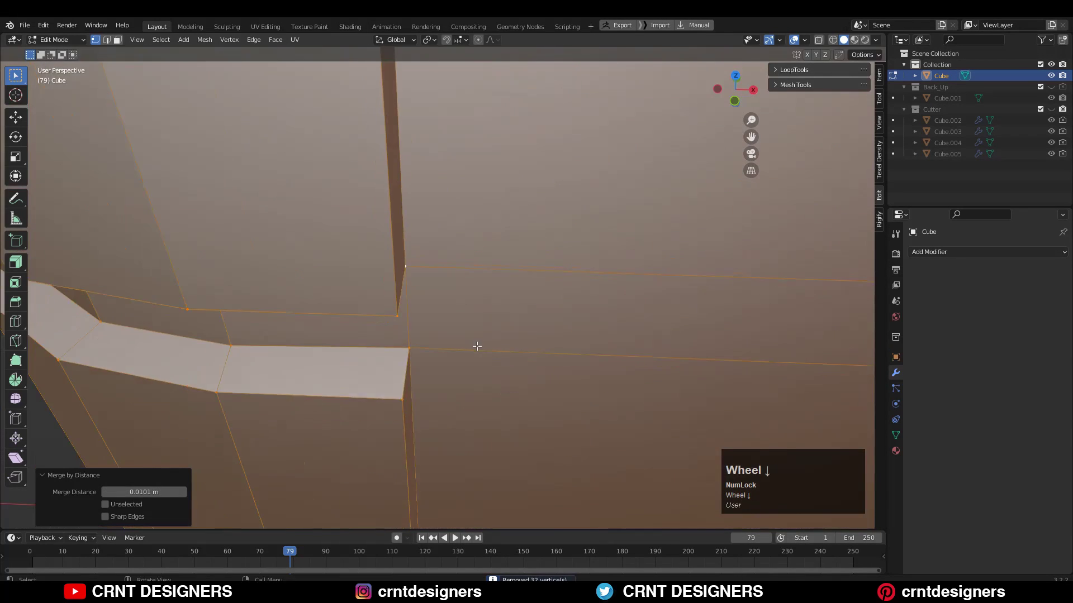
Connect the upper and lower groove-end vertices across the first side panel, once on each side of its centre line.
{"action": "middle_click_drag", "start_coordinate": [477, 345], "coordinate": [440, 344]}
{"action": "left_click", "coordinate": [531, 395], "text": "shift"}
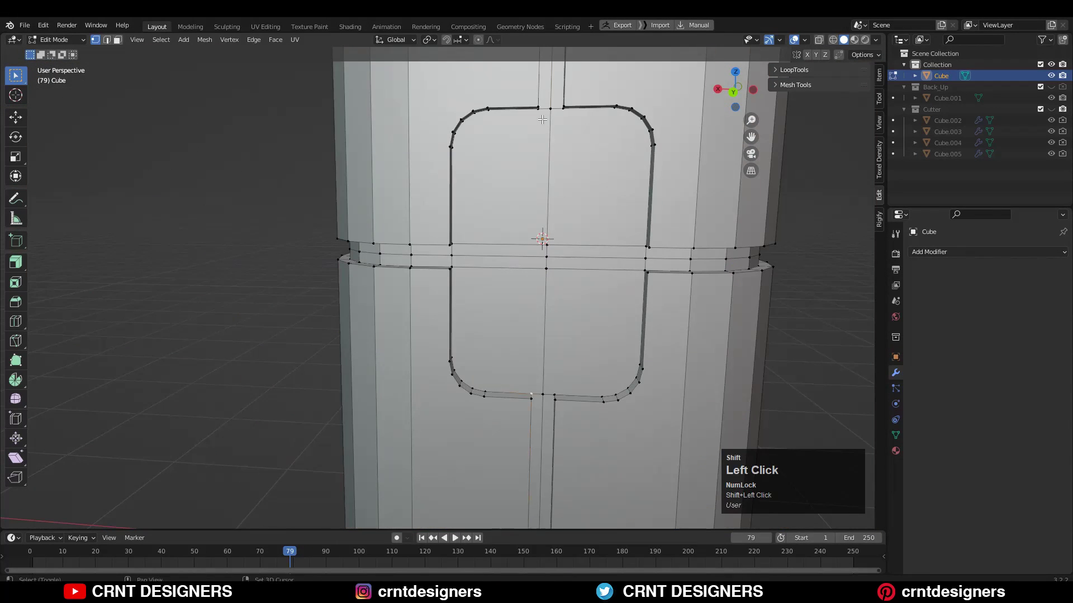
{"action": "right_click", "coordinate": [527, 158]}
{"action": "left_click", "coordinate": [527, 287]}
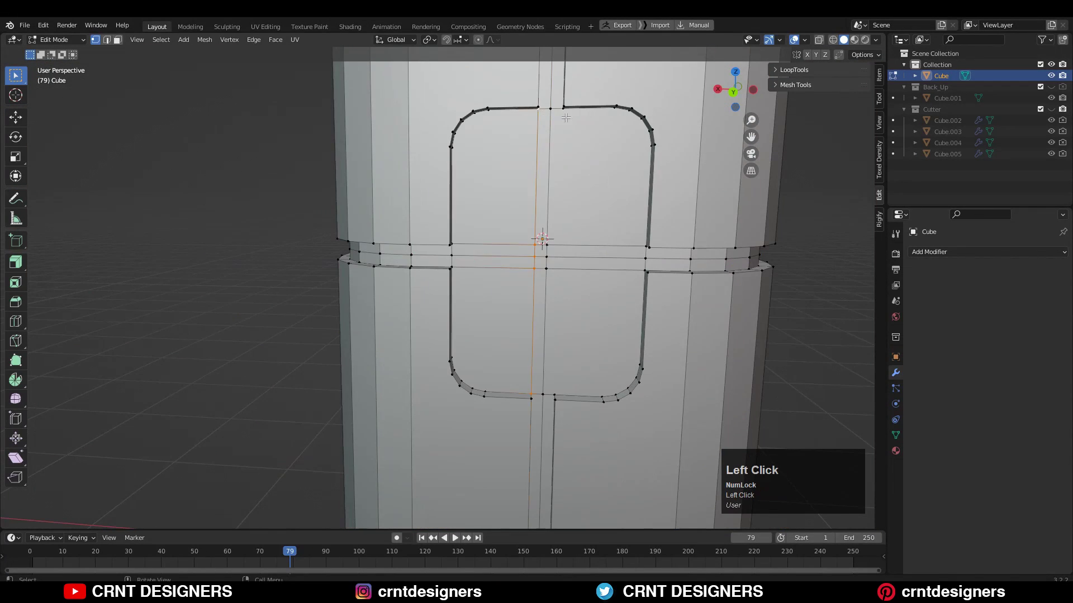
{"action": "left_click", "coordinate": [564, 106]}
{"action": "left_click", "coordinate": [552, 397], "text": "shift"}
{"action": "right_click", "coordinate": [581, 286]}
{"action": "left_click", "coordinate": [582, 287]}
Connect the upper and lower groove-end vertices across the next side panel with vertical edges.
{"action": "middle_click_drag", "start_coordinate": [582, 286], "coordinate": [425, 201]}
{"action": "scroll", "coordinate": [606, 192], "scroll_direction": "down", "scroll_amount": 4}
{"action": "scroll", "coordinate": [502, 168], "scroll_direction": "up", "scroll_amount": 2}
{"action": "left_click", "coordinate": [567, 74]}
{"action": "middle_click_drag", "start_coordinate": [567, 73], "coordinate": [541, 268]}
{"action": "left_click", "coordinate": [540, 494], "text": "shift"}
{"action": "left_click", "coordinate": [505, 391]}
{"action": "middle_click_drag", "start_coordinate": [505, 391], "coordinate": [536, 290]}
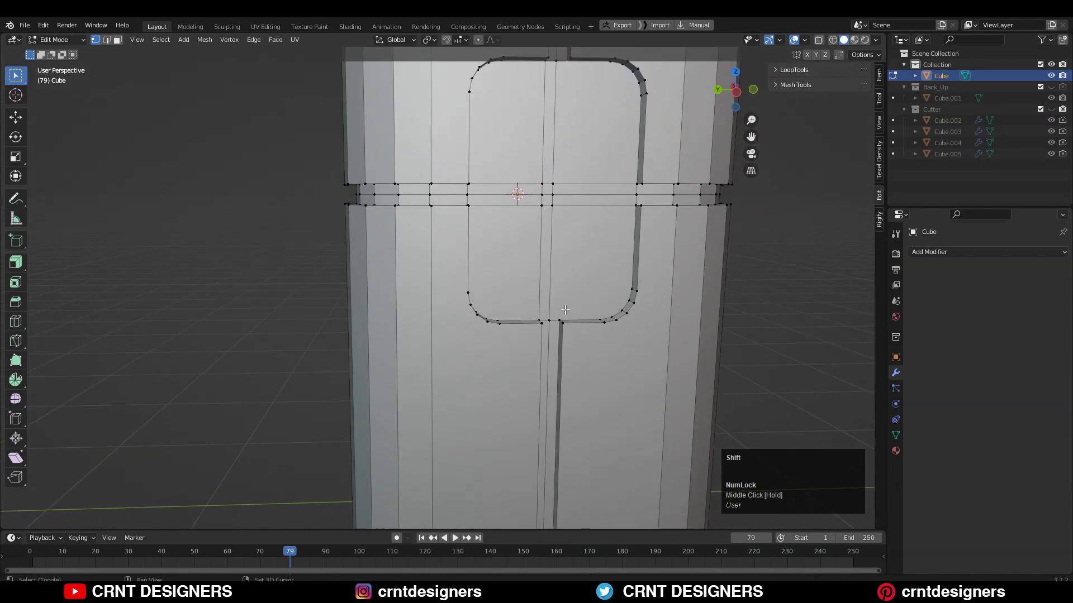
{"action": "left_click", "coordinate": [557, 321], "text": "shift"}
{"action": "right_click", "coordinate": [576, 190]}
{"action": "left_click", "coordinate": [576, 191]}
Connect the upper and lower groove-end vertices across the remaining side panels.
{"action": "middle_click_drag", "start_coordinate": [576, 191], "coordinate": [427, 196]}
{"action": "left_click", "coordinate": [507, 304], "text": "shift"}
{"action": "right_click", "coordinate": [521, 156]}
{"action": "left_click", "coordinate": [522, 156]}
{"action": "scroll", "coordinate": [427, 196], "scroll_direction": "up", "scroll_amount": 4}
{"action": "left_click", "coordinate": [457, 177]}
{"action": "left_click", "coordinate": [467, 477], "text": "shift"}
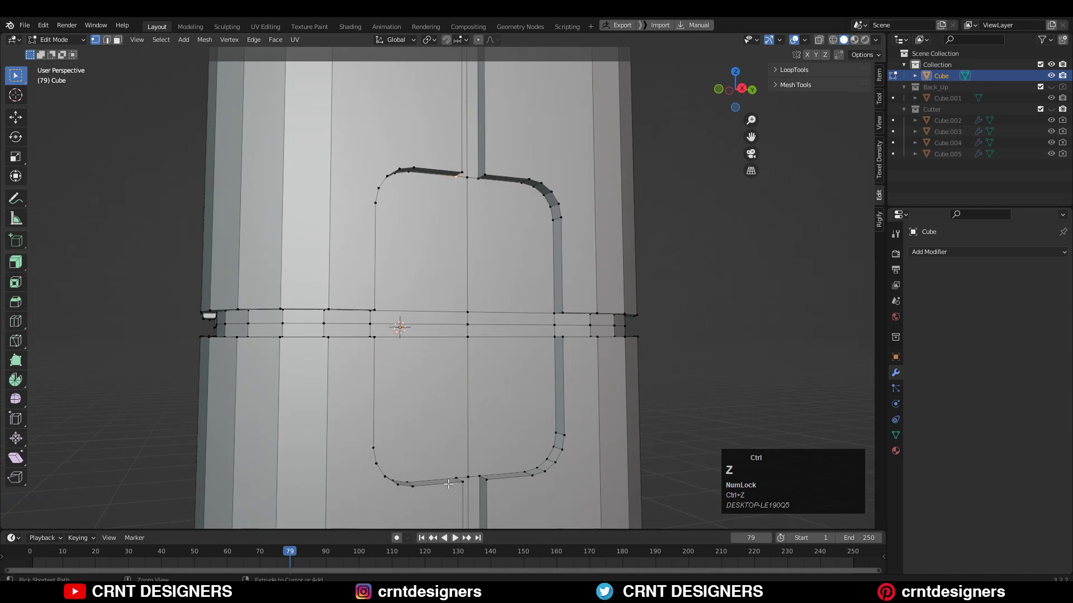
{"action": "right_click", "coordinate": [501, 316]}
Keep a copy of the body in the Back_Up collection and save the file.
{"action": "middle_click_drag", "start_coordinate": [502, 316], "coordinate": [463, 235]}
{"action": "key", "text": "Tab"}
{"action": "key", "text": "ctrl+s"}
{"action": "key", "text": "Tab"}
In front view, knife-cut through the body horizontally and vertically at two successive vertices of the panel's rounded corners.
{"action": "left_click", "coordinate": [733, 90]}
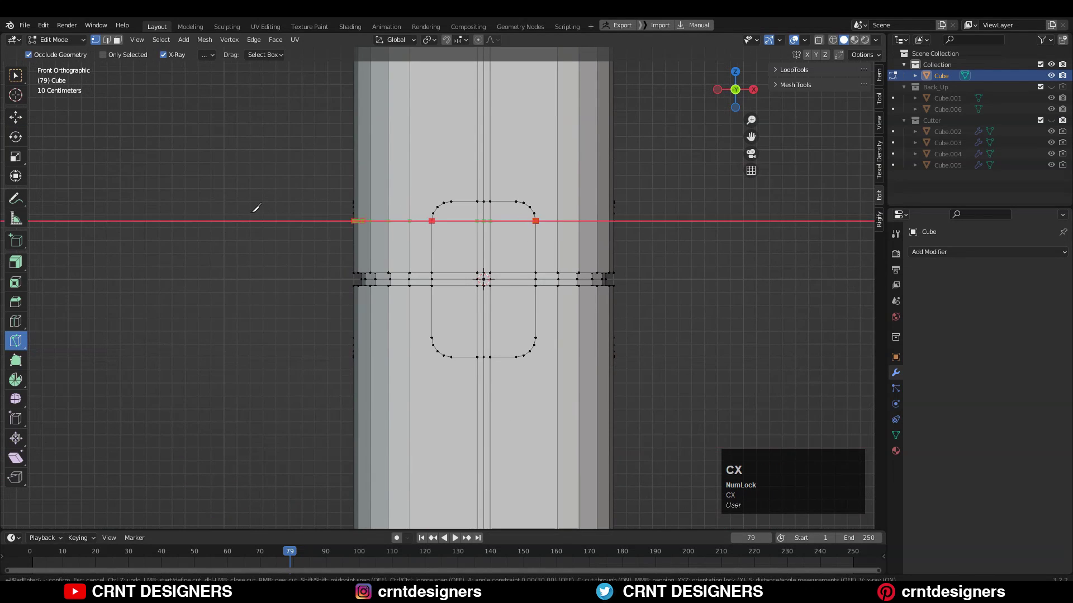
{"action": "key", "text": "a"}
{"action": "scroll", "coordinate": [451, 202], "scroll_direction": "down", "scroll_amount": 6}
{"action": "left_click", "coordinate": [461, 453]}
{"action": "key", "text": "space"}
{"action": "scroll", "coordinate": [461, 453], "scroll_direction": "up", "scroll_amount": 6}
{"action": "left_click", "coordinate": [534, 214]}
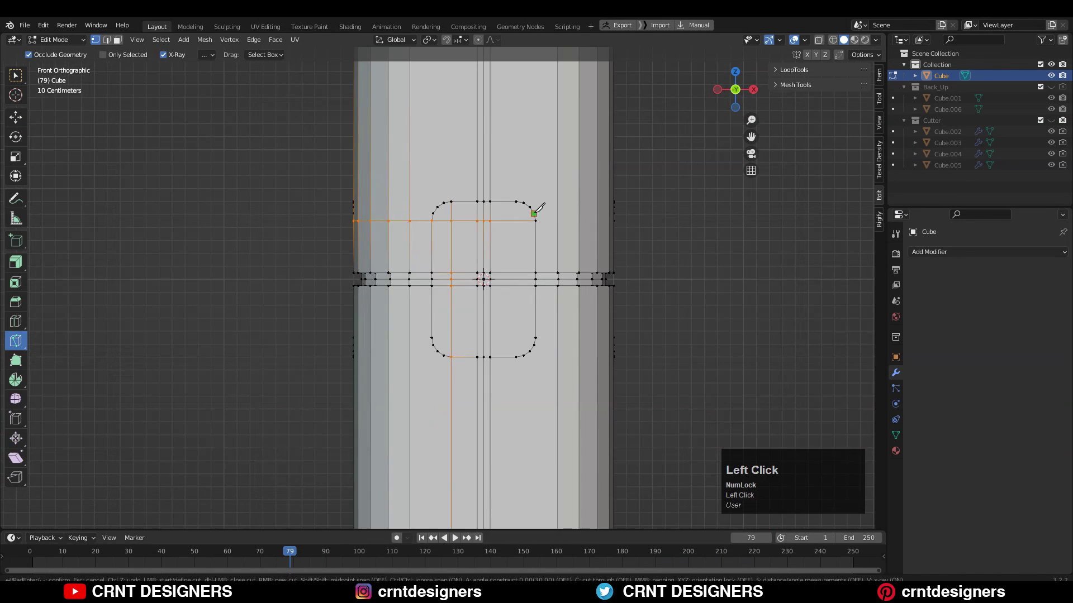
{"action": "left_click", "coordinate": [454, 451]}
{"action": "key", "text": "space"}
{"action": "scroll", "coordinate": [454, 391], "scroll_direction": "up", "scroll_amount": 6}
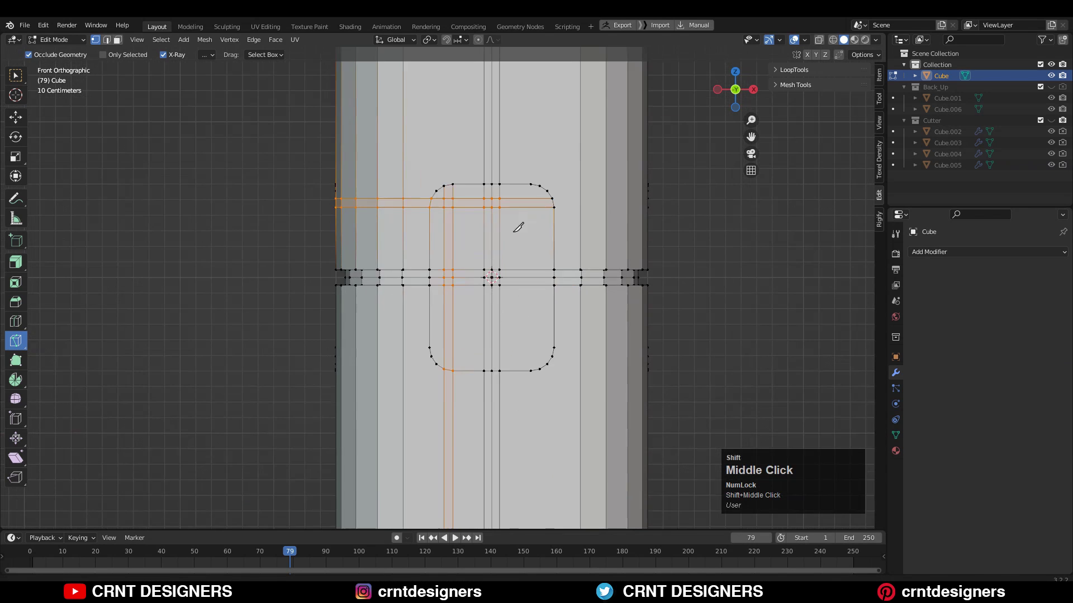
Knife-cut a further vertical line through the body at the front panel's upper-left corner vertex, constrained to Z.
{"action": "left_click", "coordinate": [448, 193]}
{"action": "key", "text": "c"}
{"action": "key", "text": "x"}
{"action": "key", "text": "c"}
{"action": "key", "text": "z"}
{"action": "key", "text": "space"}
{"action": "left_click", "coordinate": [436, 322]}
{"action": "scroll", "coordinate": [439, 316], "scroll_direction": "down", "scroll_amount": 2}
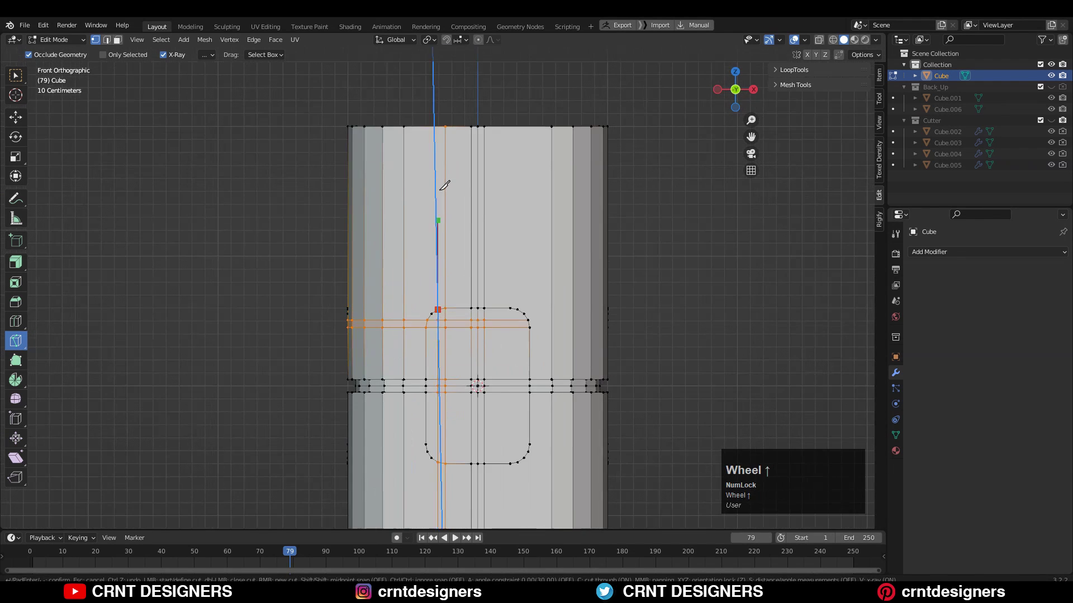
{"action": "scroll", "coordinate": [441, 179], "scroll_direction": "up", "scroll_amount": 2}
{"action": "middle_click_drag", "start_coordinate": [439, 317], "coordinate": [589, 254]}
{"action": "left_click", "coordinate": [576, 195]}
{"action": "key", "text": "space"}
In left view, knife-cut vertical lines through the body at the three vertices of the panel's rounded upper corner.
{"action": "scroll", "coordinate": [570, 253], "scroll_direction": "up", "scroll_amount": 2}
{"action": "middle_click_drag", "start_coordinate": [475, 245], "coordinate": [626, 263]}
{"action": "left_click", "coordinate": [486, 318]}
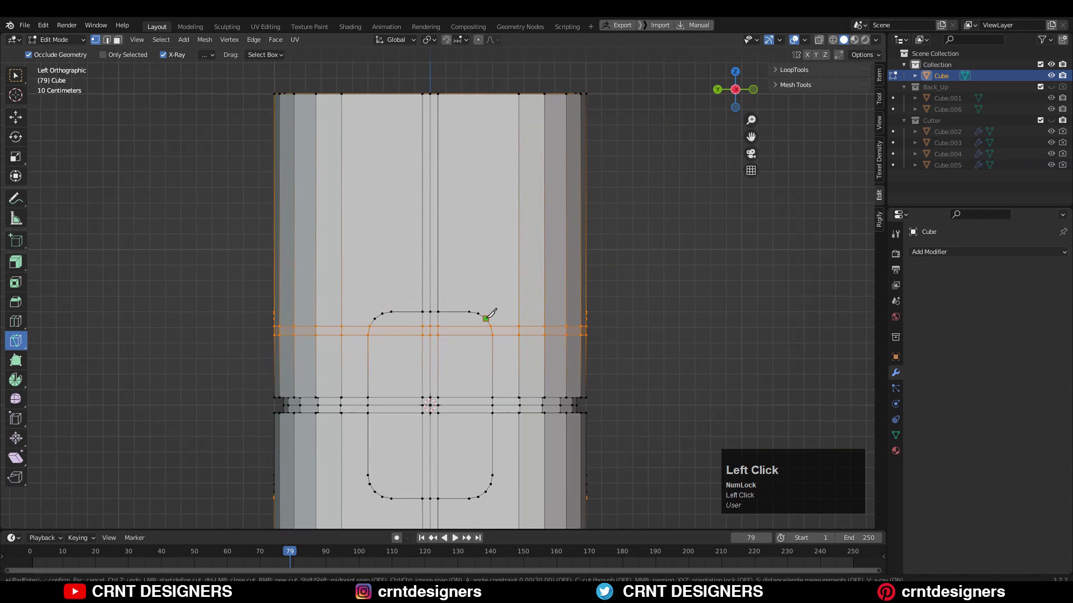
{"action": "left_click", "coordinate": [469, 94]}
{"action": "key", "text": "space"}
{"action": "middle_click_drag", "start_coordinate": [485, 313], "coordinate": [458, 243], "text": "shift"}
{"action": "scroll", "coordinate": [455, 120], "scroll_direction": "down", "scroll_amount": 1}
{"action": "left_click", "coordinate": [441, 141]}
{"action": "left_click", "coordinate": [458, 244]}
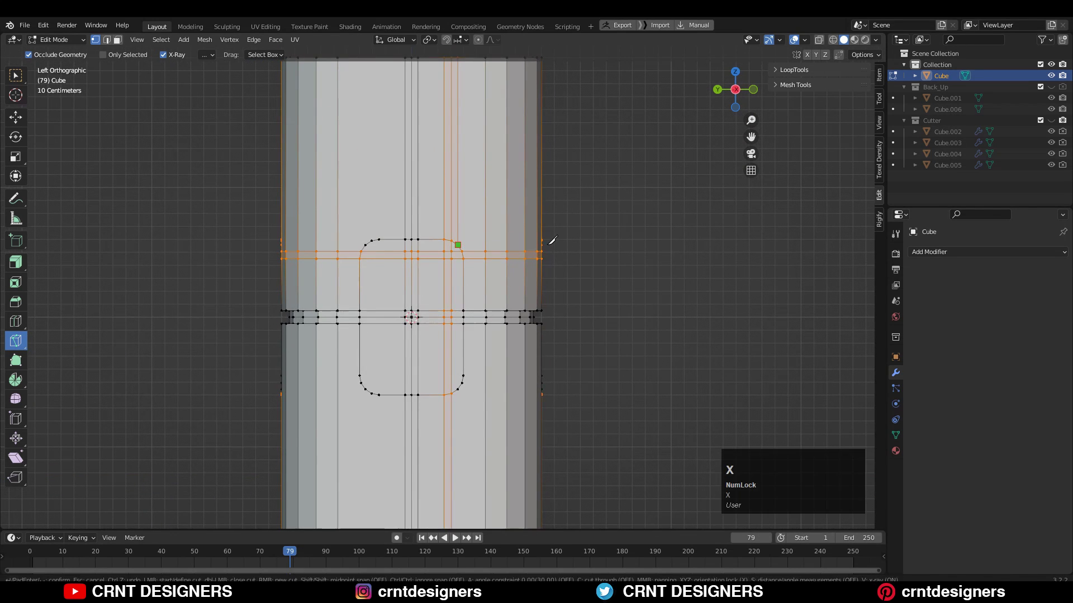
{"action": "middle_click_drag", "start_coordinate": [552, 241], "coordinate": [498, 251]}
{"action": "scroll", "coordinate": [497, 251], "scroll_direction": "up", "scroll_amount": 3}
{"action": "left_click", "coordinate": [586, 186]}
{"action": "key", "text": "space"}
Select the whole mesh and symmetrize it from the upper half to the lower half.
{"action": "key", "text": "w"}
{"action": "scroll", "coordinate": [558, 212], "scroll_direction": "down", "scroll_amount": 4}
{"action": "scroll", "coordinate": [536, 215], "scroll_direction": "up", "scroll_amount": 3}
{"action": "middle_click_drag", "start_coordinate": [537, 215], "coordinate": [500, 237]}
{"action": "key", "text": "a"}
{"action": "key", "text": "KP_1"}
{"action": "left_click", "coordinate": [204, 39]}
{"action": "left_click", "coordinate": [242, 210]}
Symmetrize the whole mesh from -X to +X and from -Y to +Y.
{"action": "left_click", "coordinate": [205, 40]}
{"action": "left_click", "coordinate": [237, 211]}
{"action": "left_click", "coordinate": [137, 505]}
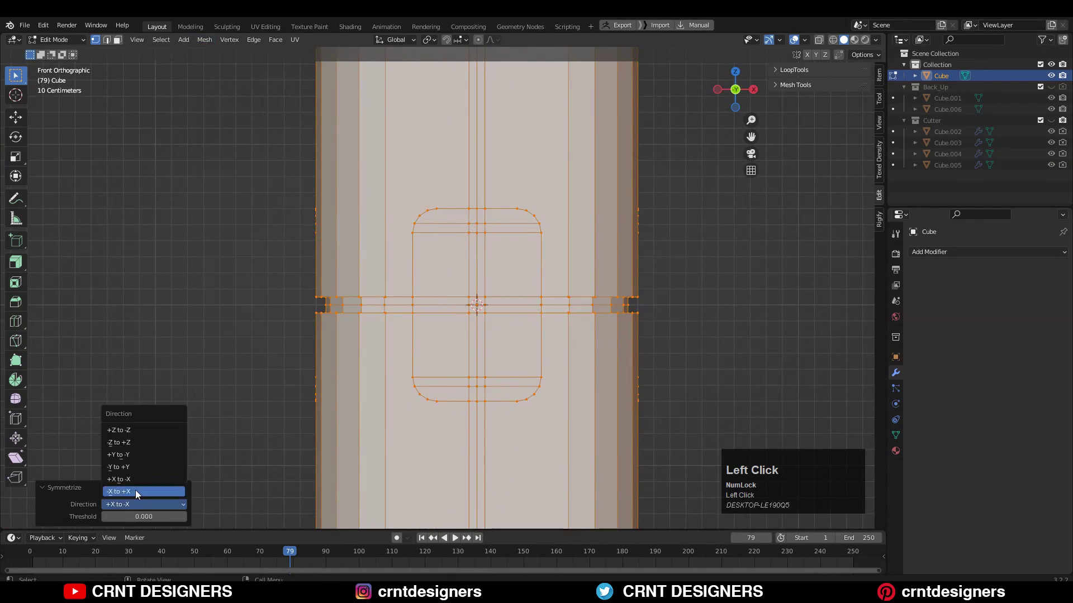
{"action": "left_click", "coordinate": [136, 493]}
{"action": "middle_click_drag", "start_coordinate": [385, 246], "coordinate": [416, 234]}
{"action": "left_click", "coordinate": [205, 40]}
{"action": "left_click", "coordinate": [238, 211]}
{"action": "left_click", "coordinate": [164, 504]}
{"action": "left_click", "coordinate": [156, 468]}
Select the body's top faces in top view and inset them to form a narrow rim along the outline.
{"action": "middle_click_drag", "start_coordinate": [346, 340], "coordinate": [466, 276]}
{"action": "left_click", "coordinate": [467, 277]}
{"action": "left_click", "coordinate": [735, 78]}
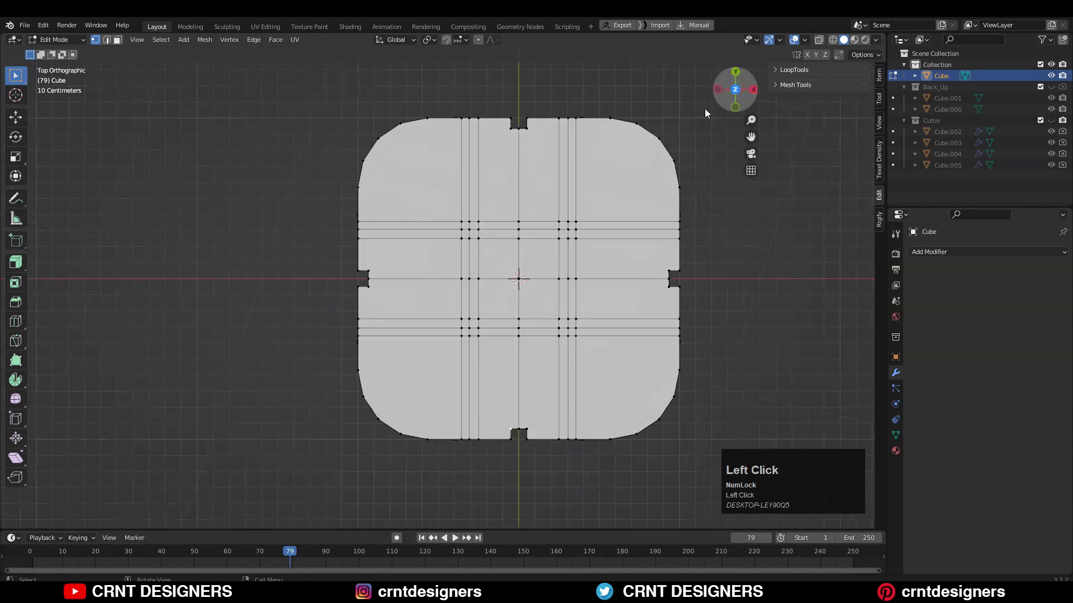
{"action": "key", "text": "3"}
{"action": "middle_click_drag", "start_coordinate": [591, 253], "coordinate": [581, 234], "text": "shift"}
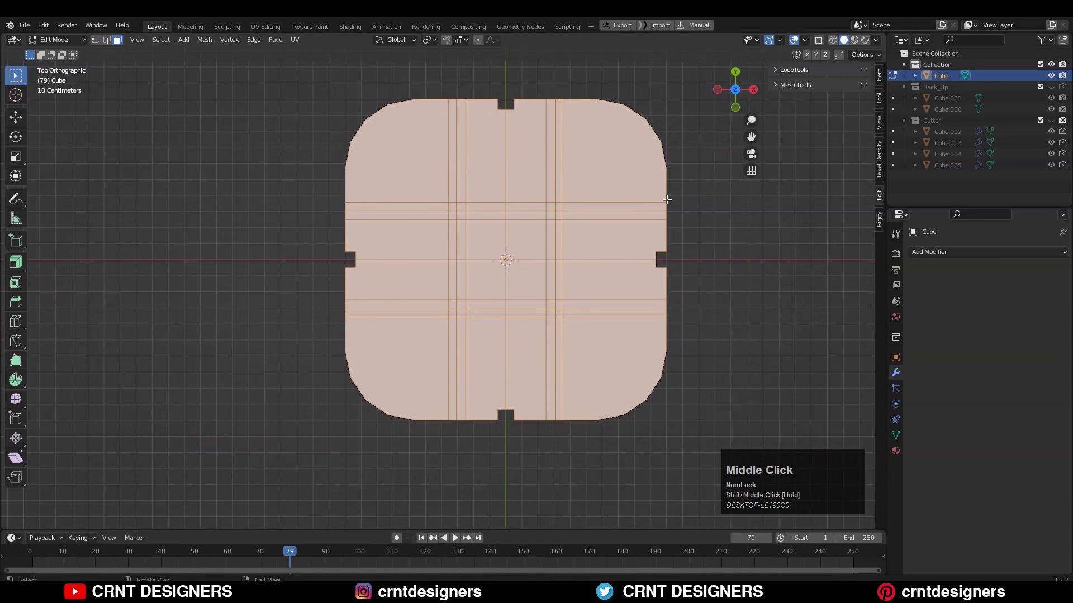
Connect the rim vertices beside the front notch with Connect Vertex Pairs and dissolve the surplus inset edges around that notch.
{"action": "left_click", "coordinate": [731, 190]}
{"action": "left_click", "coordinate": [644, 383], "text": "shift"}
{"action": "right_click", "coordinate": [663, 334]}
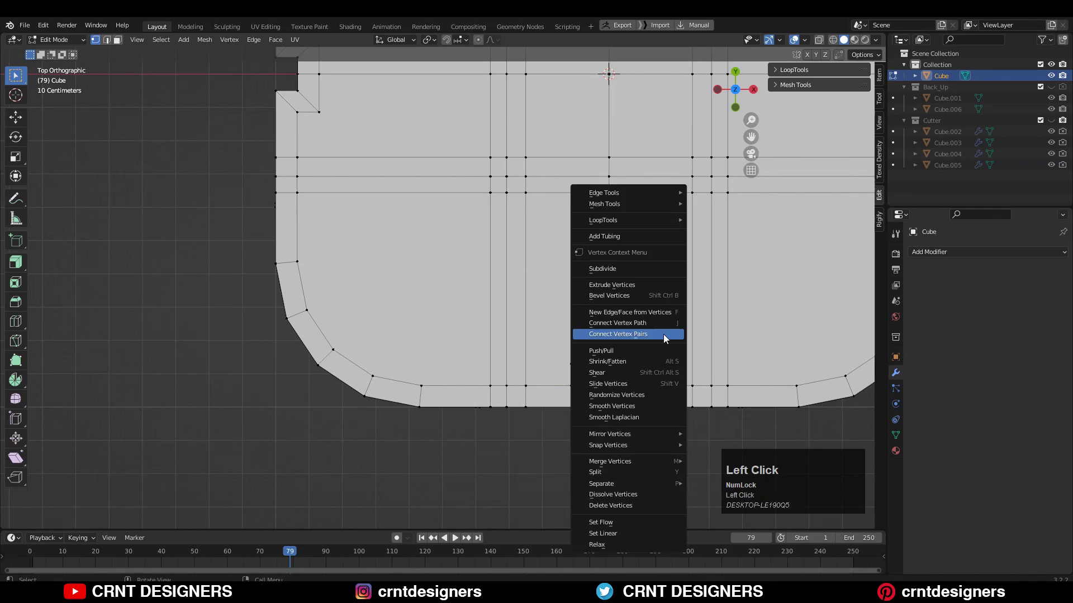
{"action": "left_click", "coordinate": [663, 334]}
{"action": "middle_click_drag", "start_coordinate": [632, 352], "coordinate": [593, 318], "text": "shift"}
{"action": "key", "text": "2"}
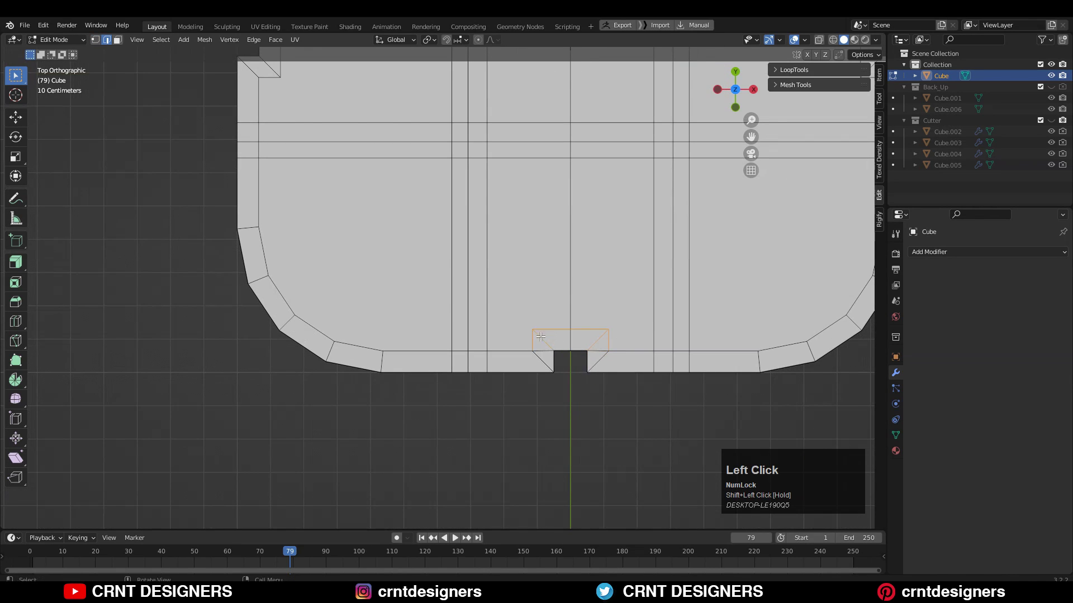
{"action": "scroll", "coordinate": [606, 357], "scroll_direction": "down", "scroll_amount": 5}
{"action": "key", "text": "1"}
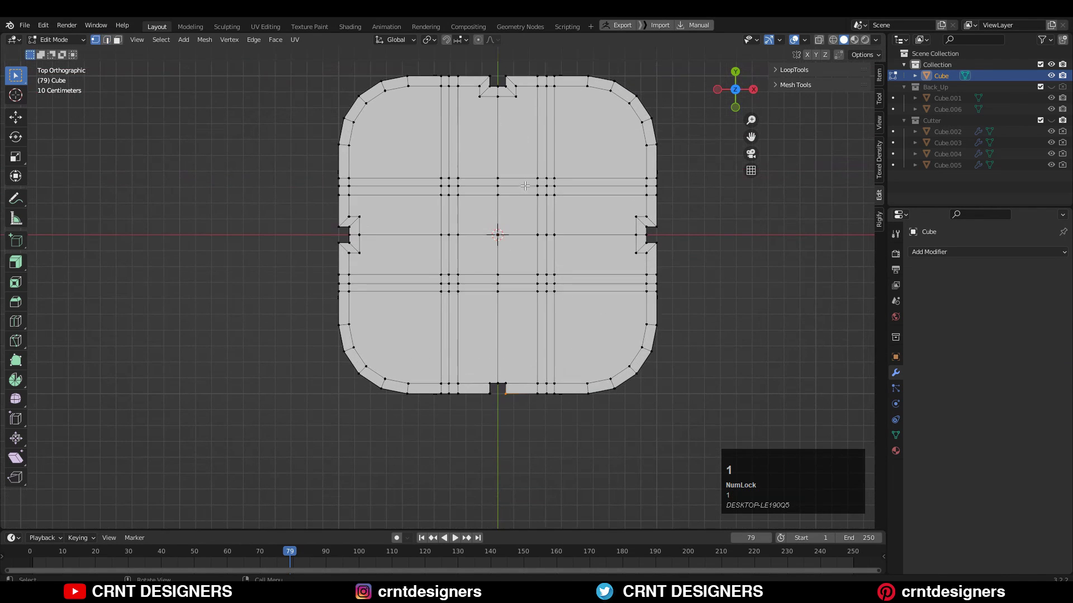
Connect the rim vertices on both sides of the -X notch with Connect Vertex Pairs.
{"action": "key", "text": "2"}
{"action": "middle_click_drag", "start_coordinate": [360, 352], "coordinate": [396, 326], "text": "shift"}
{"action": "scroll", "coordinate": [396, 325], "scroll_direction": "up", "scroll_amount": 2}
{"action": "key", "text": "1"}
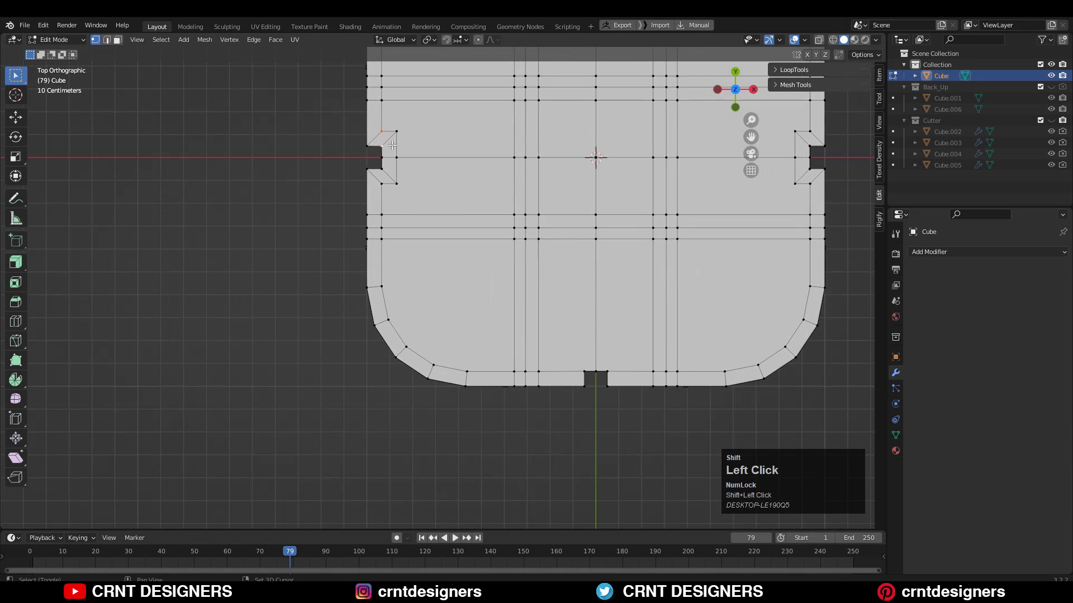
{"action": "middle_click_drag", "start_coordinate": [416, 124], "coordinate": [431, 290], "text": "shift"}
{"action": "scroll", "coordinate": [431, 289], "scroll_direction": "up", "scroll_amount": 5}
{"action": "right_click", "coordinate": [385, 252]}
{"action": "left_click", "coordinate": [385, 252]}
{"action": "left_click", "coordinate": [342, 443], "text": "shift"}
{"action": "right_click", "coordinate": [425, 359]}
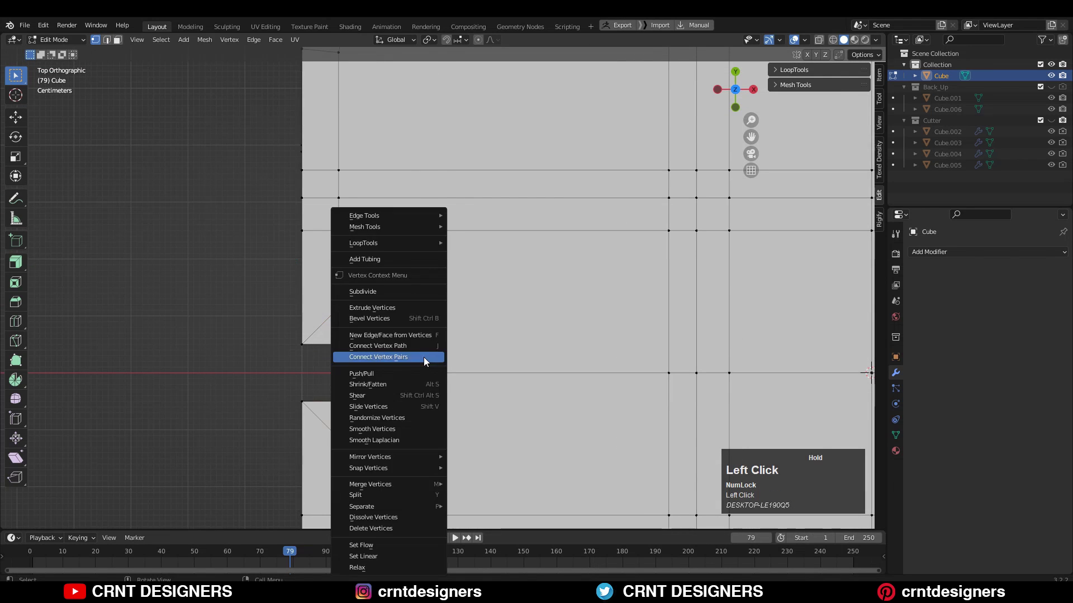
{"action": "left_click", "coordinate": [425, 359]}
Dissolve the surplus inset edges around the -X notch on the top face.
{"action": "key", "text": "2"}
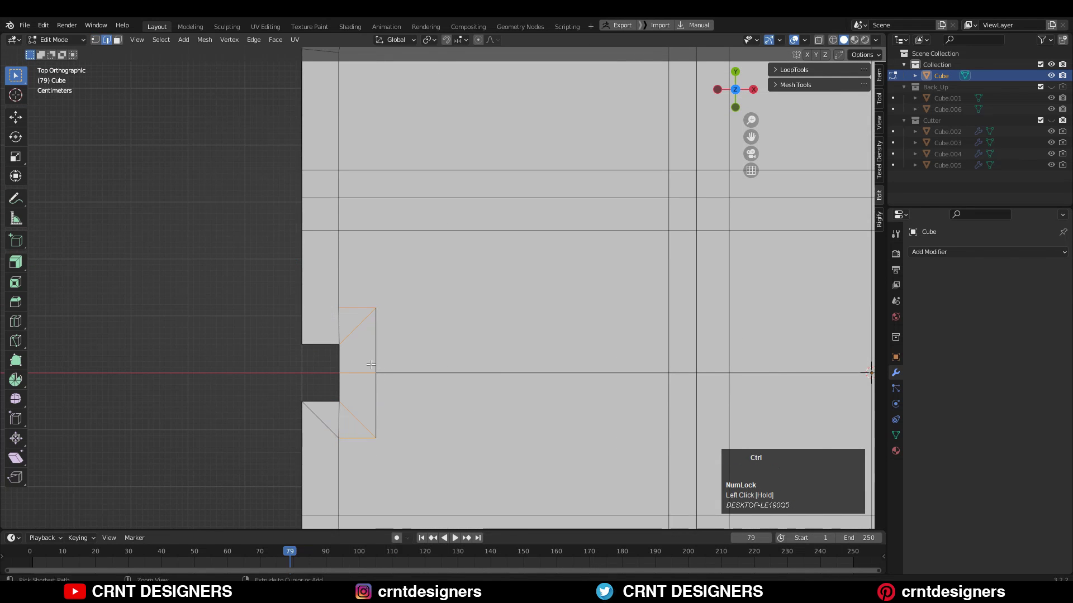
{"action": "scroll", "coordinate": [362, 398], "scroll_direction": "down", "scroll_amount": 6}
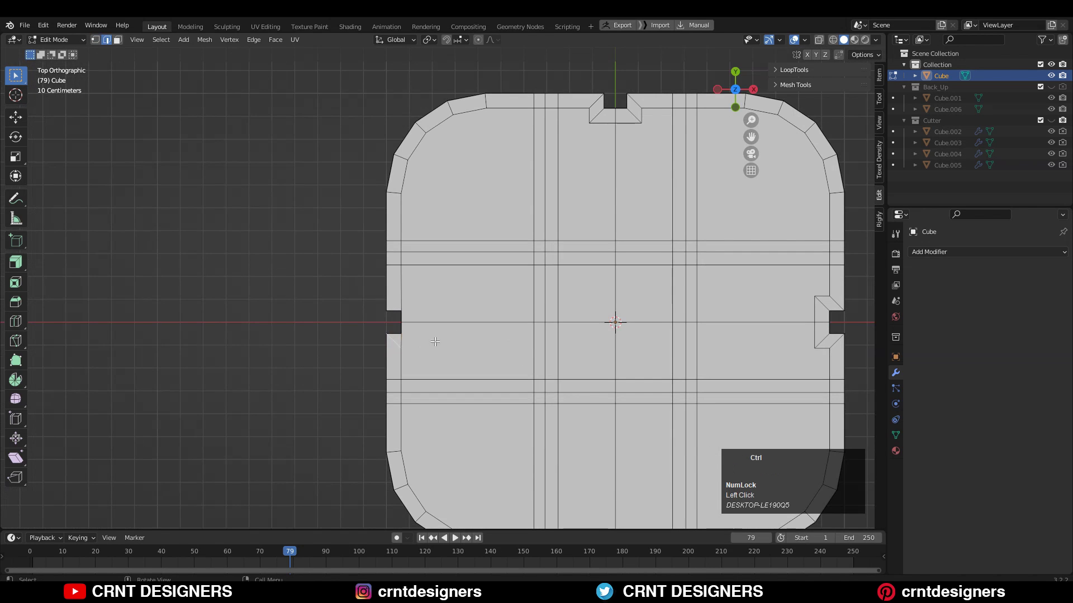
{"action": "middle_click_drag", "start_coordinate": [597, 310], "coordinate": [543, 255], "text": "shift"}
{"action": "key", "text": "1"}
{"action": "middle_click_drag", "start_coordinate": [568, 375], "coordinate": [544, 364], "text": "shift"}
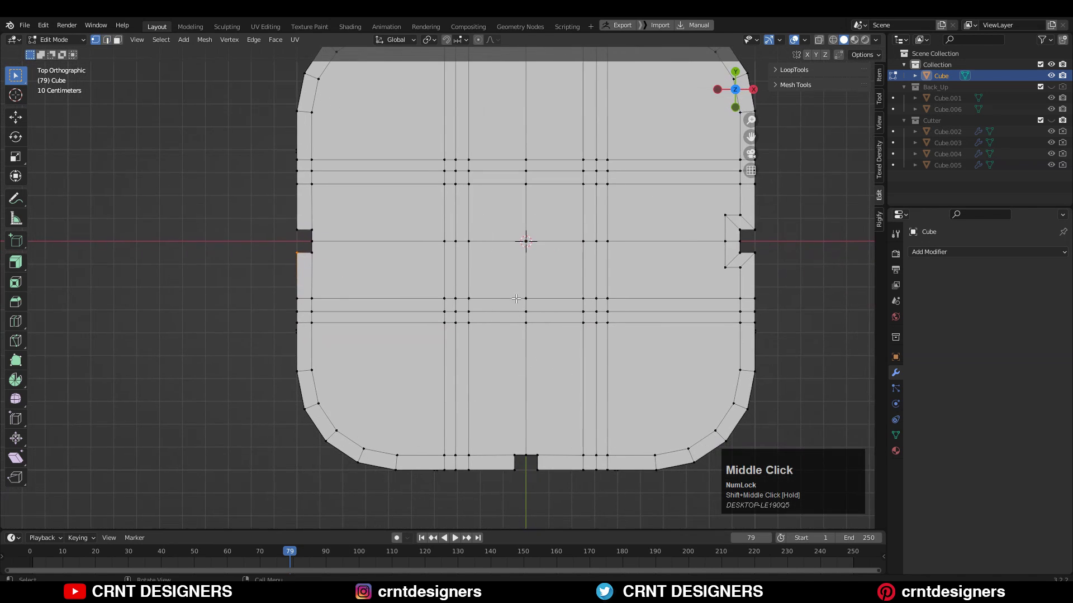
Symmetrize the mesh from -Y to +Y and from -X to +X to copy the cleaned notches to the opposite sides.
{"action": "scroll", "coordinate": [540, 274], "scroll_direction": "down", "scroll_amount": 2}
{"action": "middle_click_drag", "start_coordinate": [540, 274], "coordinate": [531, 297], "text": "shift"}
{"action": "left_click", "coordinate": [204, 40]}
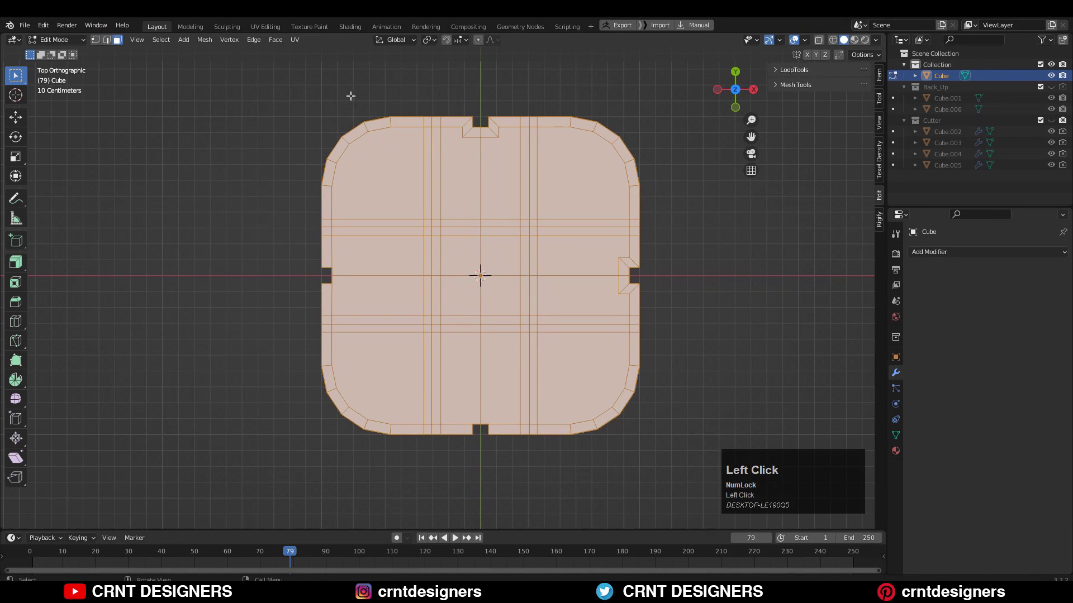
{"action": "left_click", "coordinate": [223, 208]}
{"action": "left_click", "coordinate": [204, 40]}
{"action": "left_click", "coordinate": [144, 491]}
{"action": "key", "text": "1"}
{"action": "key", "text": "alt+a"}
{"action": "scroll", "coordinate": [496, 291], "scroll_direction": "up", "scroll_amount": 1}
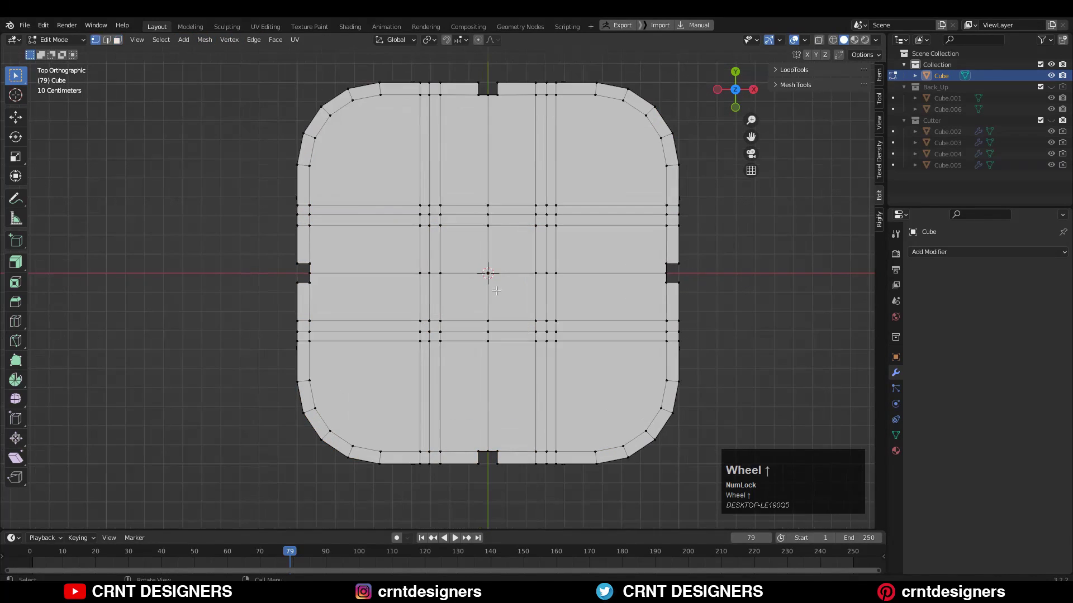
Connect the facing corner vertices of opposite notches across the top face with Connect Vertex Pairs.
{"action": "left_click", "coordinate": [653, 287], "text": "shift"}
{"action": "key", "text": "j"}
{"action": "left_click", "coordinate": [657, 256]}
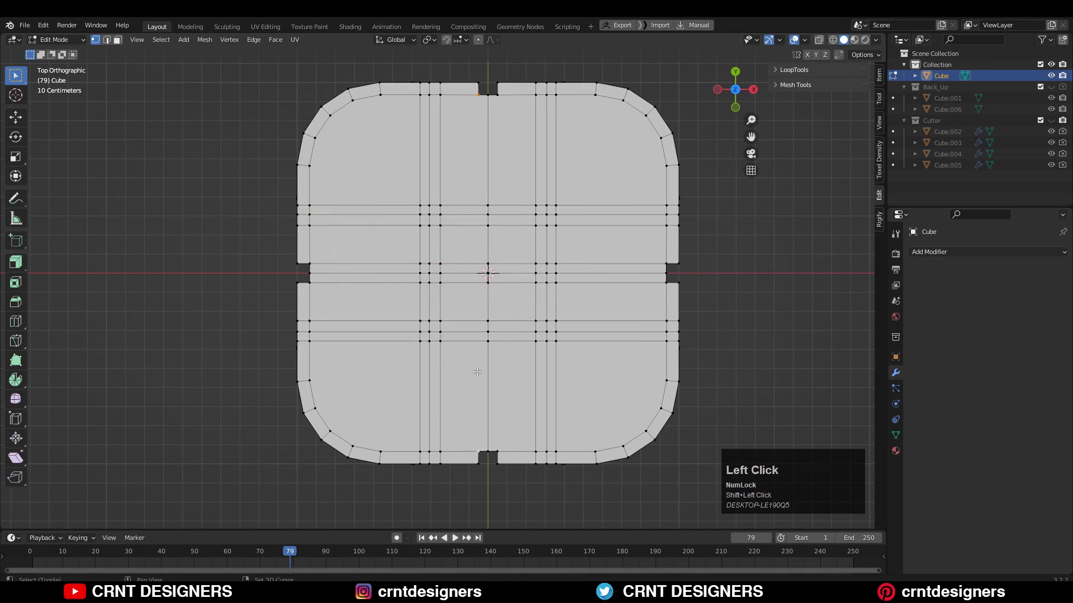
{"action": "middle_click_drag", "start_coordinate": [288, 296], "coordinate": [577, 290]}
{"action": "scroll", "coordinate": [258, 152], "scroll_direction": "down", "scroll_amount": 3}
{"action": "scroll", "coordinate": [574, 196], "scroll_direction": "down", "scroll_amount": 5}
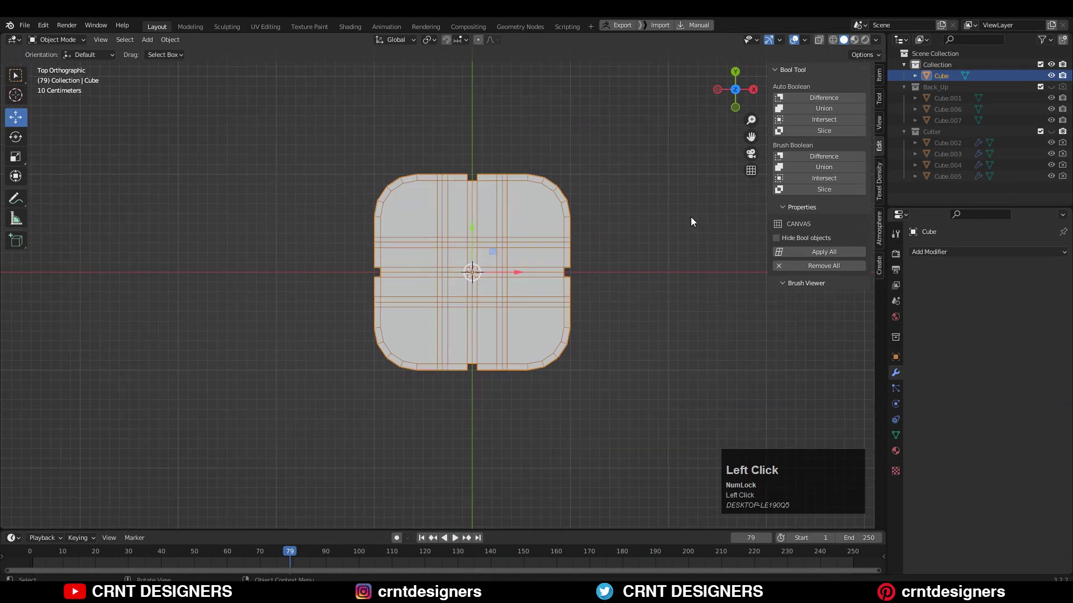
Delete the faces in the +X half and the +Y half of the block, keeping only the -X/-Y quarter.
{"action": "key", "text": "Tab"}
{"action": "key", "text": "3"}
{"action": "left_click_drag", "start_coordinate": [620, 115], "coordinate": [479, 407]}
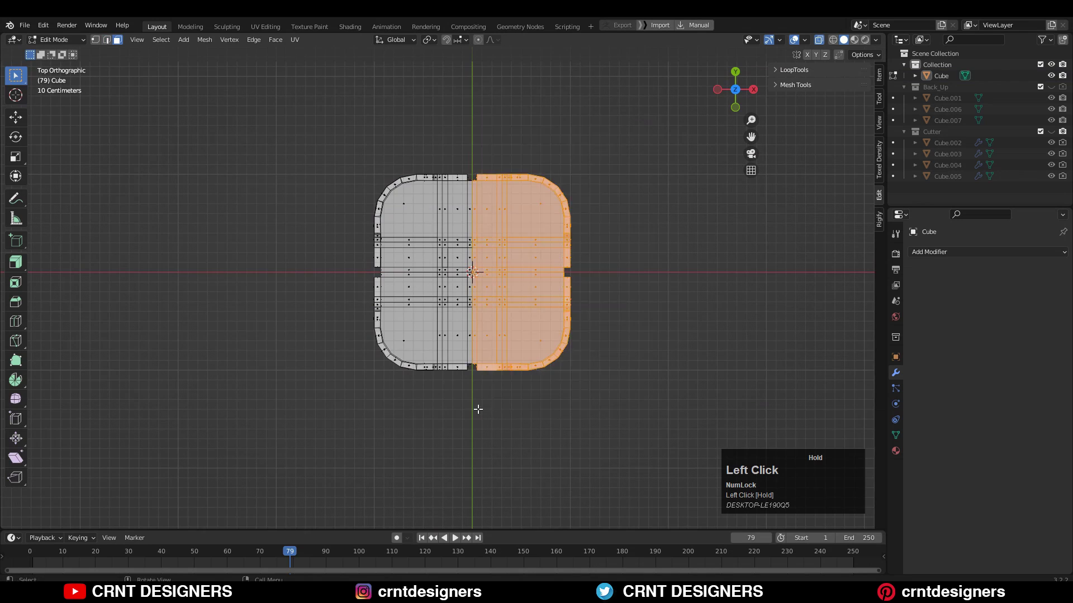
{"action": "scroll", "coordinate": [479, 407], "scroll_direction": "up", "scroll_amount": 4}
{"action": "middle_click_drag", "start_coordinate": [503, 257], "coordinate": [463, 274], "text": "shift"}
{"action": "left_click_drag", "start_coordinate": [686, 89], "coordinate": [179, 313], "text": "shift"}
{"action": "key", "text": "x"}
{"action": "left_click", "coordinate": [466, 337]}
Select the outer edge path along the top rim and the stepped panel grooves and bevel it about 0.04 m with one segment.
{"action": "middle_click_drag", "start_coordinate": [467, 338], "coordinate": [370, 260]}
{"action": "middle_click_drag", "start_coordinate": [393, 399], "coordinate": [455, 287], "text": "shift"}
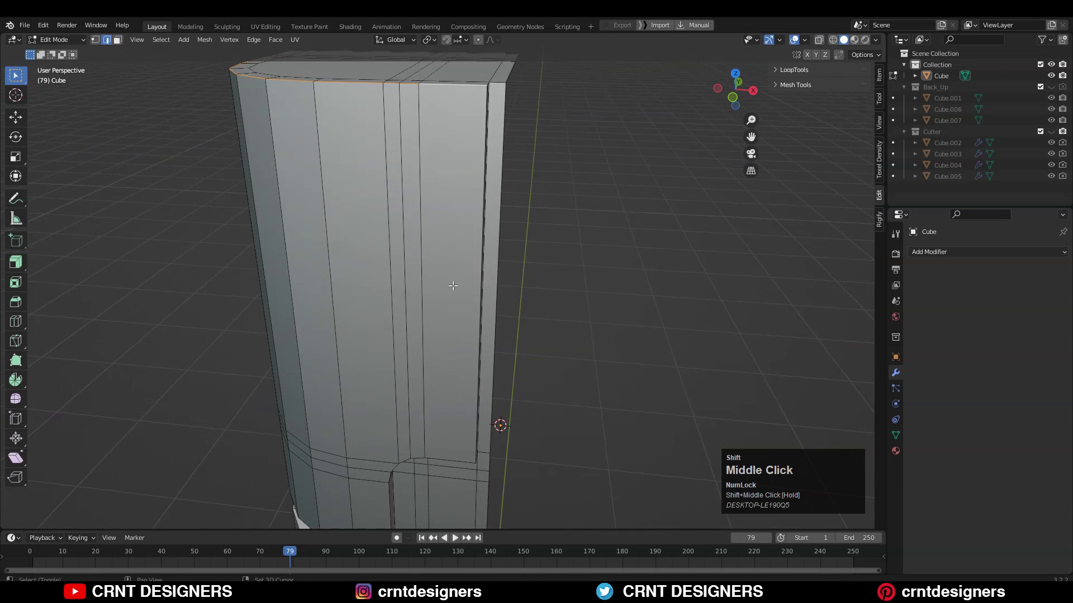
{"action": "left_click", "coordinate": [450, 406], "text": "ctrl+shift"}
{"action": "middle_click_drag", "start_coordinate": [448, 410], "coordinate": [461, 336]}
{"action": "middle_click_drag", "start_coordinate": [461, 336], "coordinate": [493, 287], "text": "shift"}
{"action": "middle_click_drag", "start_coordinate": [400, 365], "coordinate": [429, 345]}
{"action": "left_click", "coordinate": [339, 256], "text": "ctrl+shift"}
{"action": "middle_click_drag", "start_coordinate": [339, 256], "coordinate": [548, 240]}
{"action": "left_click", "coordinate": [393, 240], "text": "shift"}
{"action": "key", "text": "Tab"}
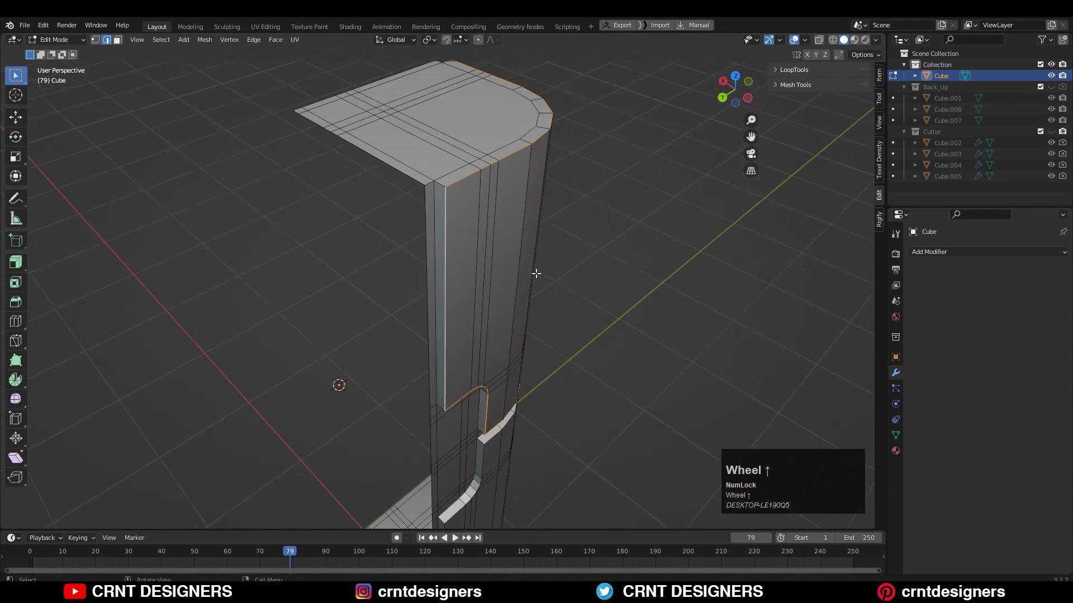
{"action": "left_click", "coordinate": [550, 270]}
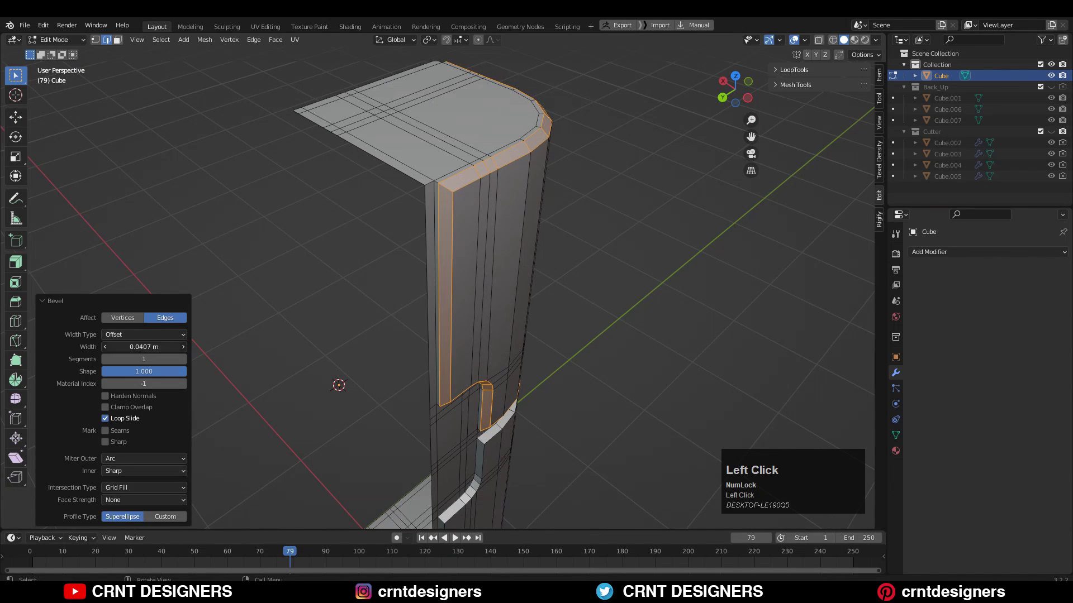
Select the chamfer's outer edge path along the rim and grooves and bevel it 0.0128 m with 2 segments.
{"action": "middle_click_drag", "start_coordinate": [506, 268], "coordinate": [439, 236]}
{"action": "left_click", "coordinate": [440, 235]}
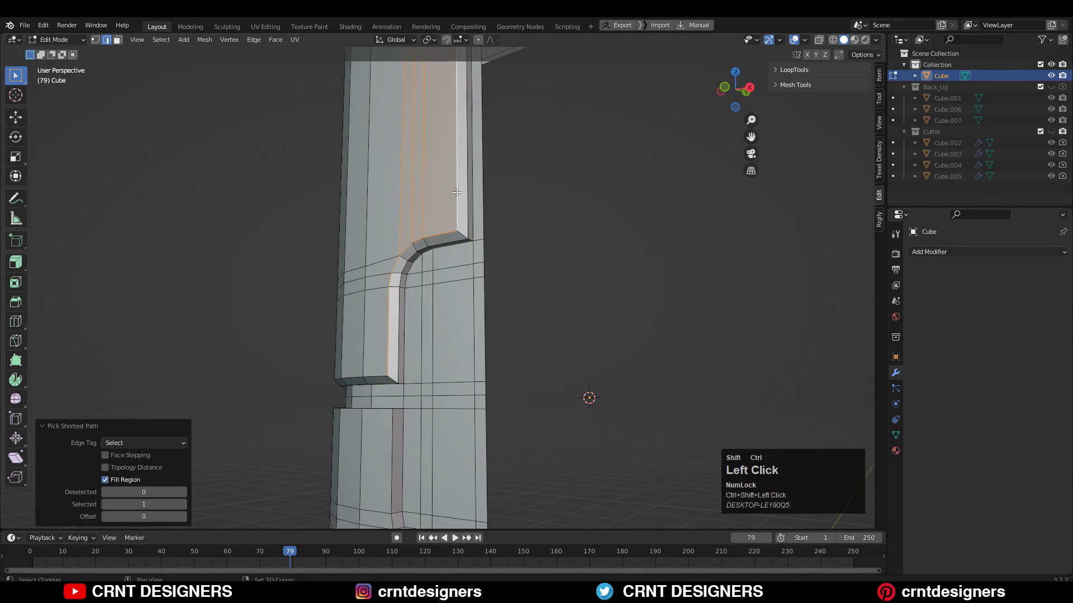
{"action": "middle_click_drag", "start_coordinate": [457, 192], "coordinate": [452, 251]}
{"action": "left_click", "coordinate": [441, 308], "text": "shift"}
{"action": "middle_click_drag", "start_coordinate": [441, 308], "coordinate": [536, 313]}
{"action": "middle_click_drag", "start_coordinate": [536, 313], "coordinate": [475, 340]}
{"action": "left_click", "coordinate": [492, 352]}
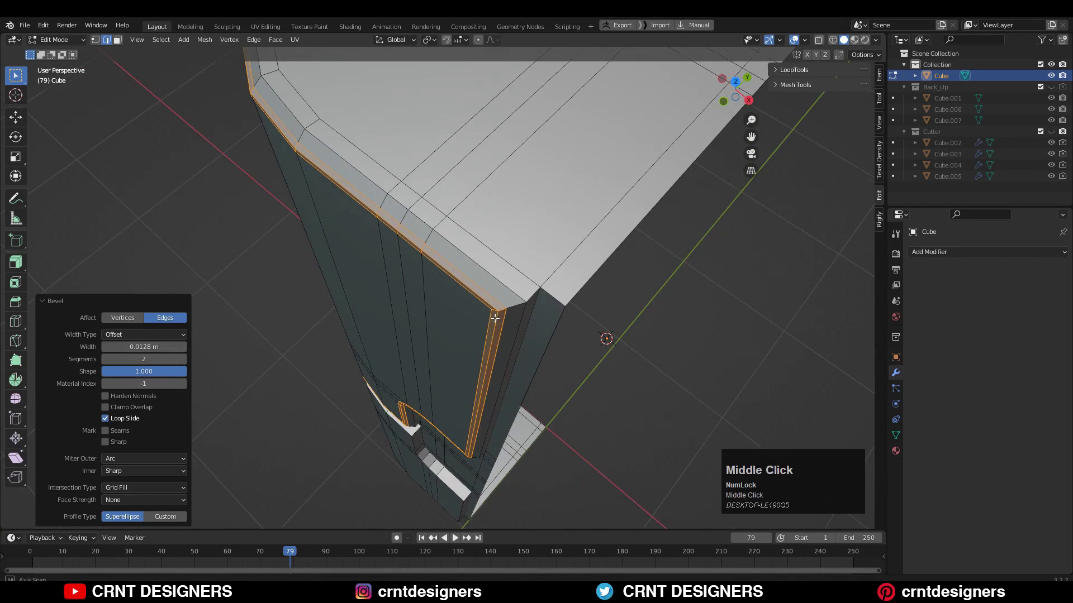
Add a loop cut along the groove and rim chamfer, slid close to the chamfer's inner edge.
{"action": "scroll", "coordinate": [470, 371], "scroll_direction": "up", "scroll_amount": 2}
{"action": "middle_click_drag", "start_coordinate": [447, 419], "coordinate": [703, 317]}
{"action": "key", "text": "Tab"}
{"action": "middle_click_drag", "start_coordinate": [592, 290], "coordinate": [468, 302]}
{"action": "left_click", "coordinate": [468, 302]}
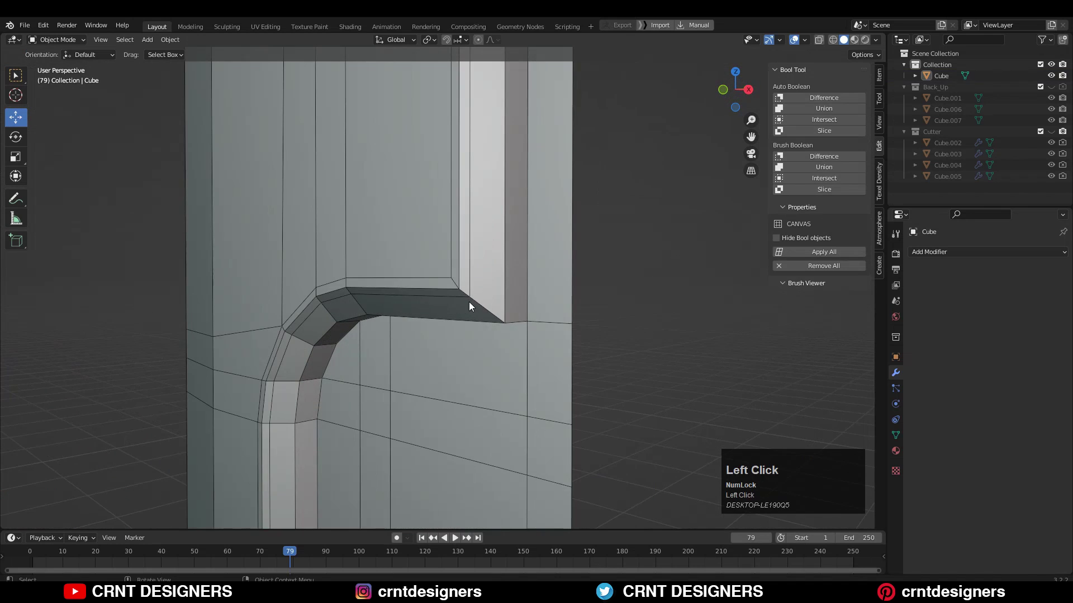
{"action": "key", "text": "Tab"}
{"action": "key", "text": "ctrl+r"}
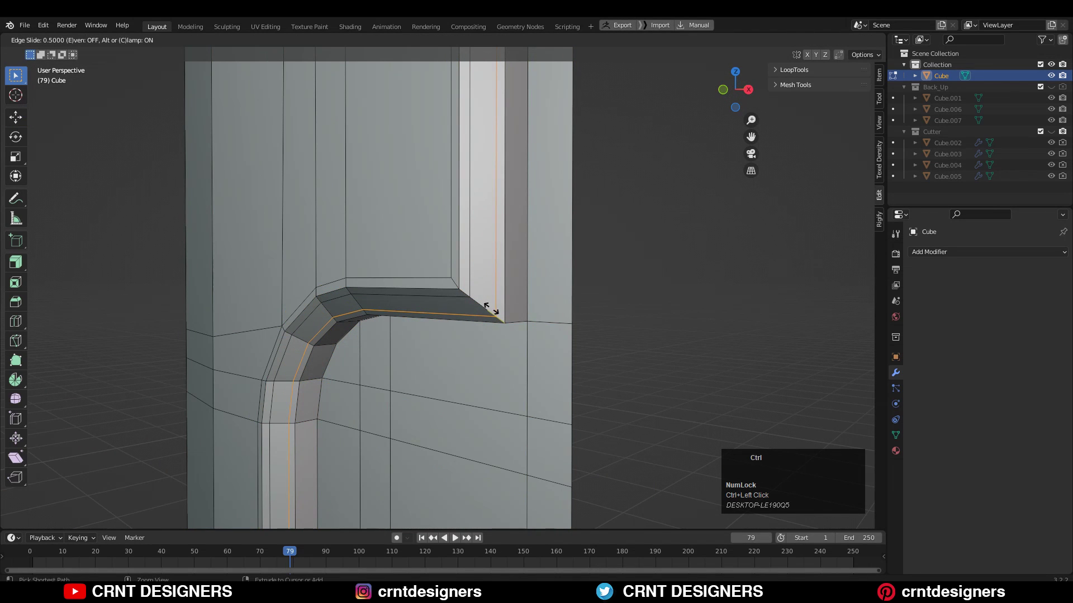
{"action": "left_click", "coordinate": [491, 308]}
Select the base edge paths of the panel grooves and the inner rim edge and bevel them with 2 segments.
{"action": "middle_click_drag", "start_coordinate": [491, 309], "coordinate": [434, 330]}
{"action": "scroll", "coordinate": [422, 296], "scroll_direction": "up", "scroll_amount": 2}
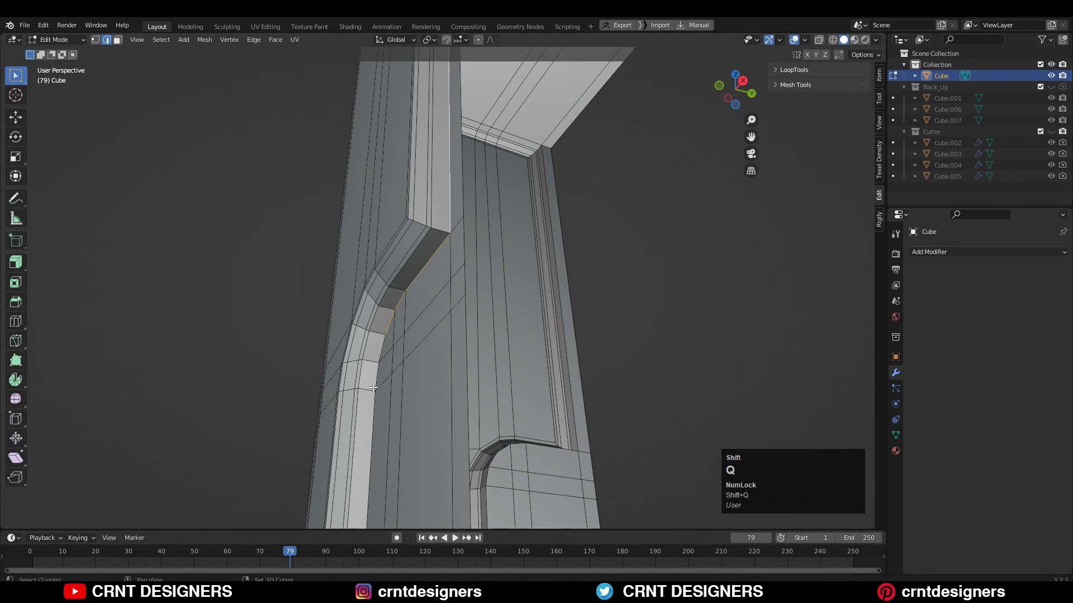
{"action": "scroll", "coordinate": [374, 387], "scroll_direction": "down", "scroll_amount": 4}
{"action": "middle_click_drag", "start_coordinate": [374, 387], "coordinate": [331, 234]}
{"action": "key", "text": "shift+q"}
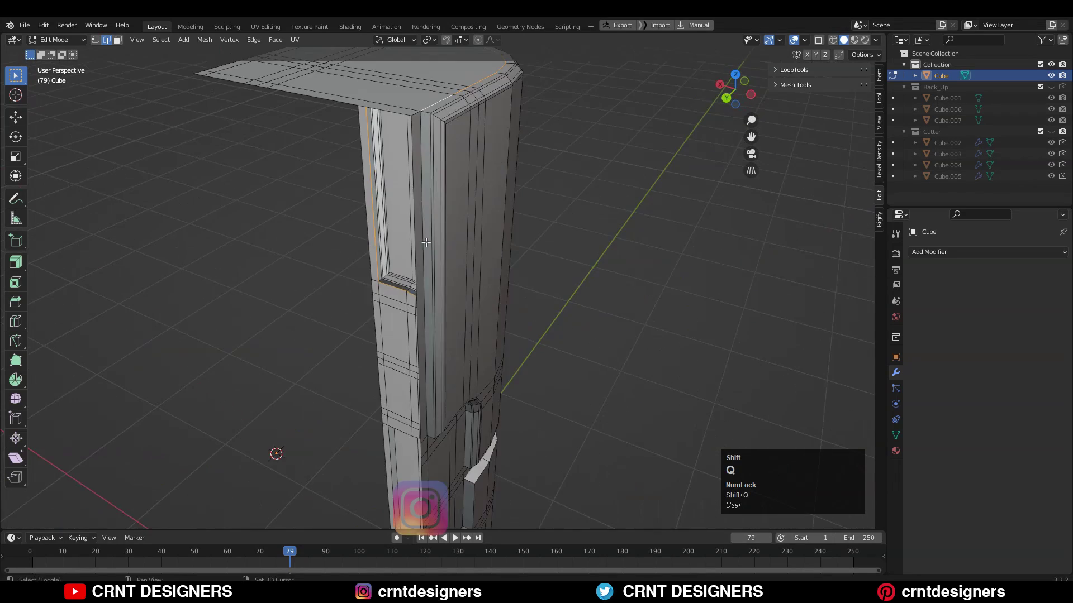
{"action": "middle_click_drag", "start_coordinate": [275, 451], "coordinate": [294, 510]}
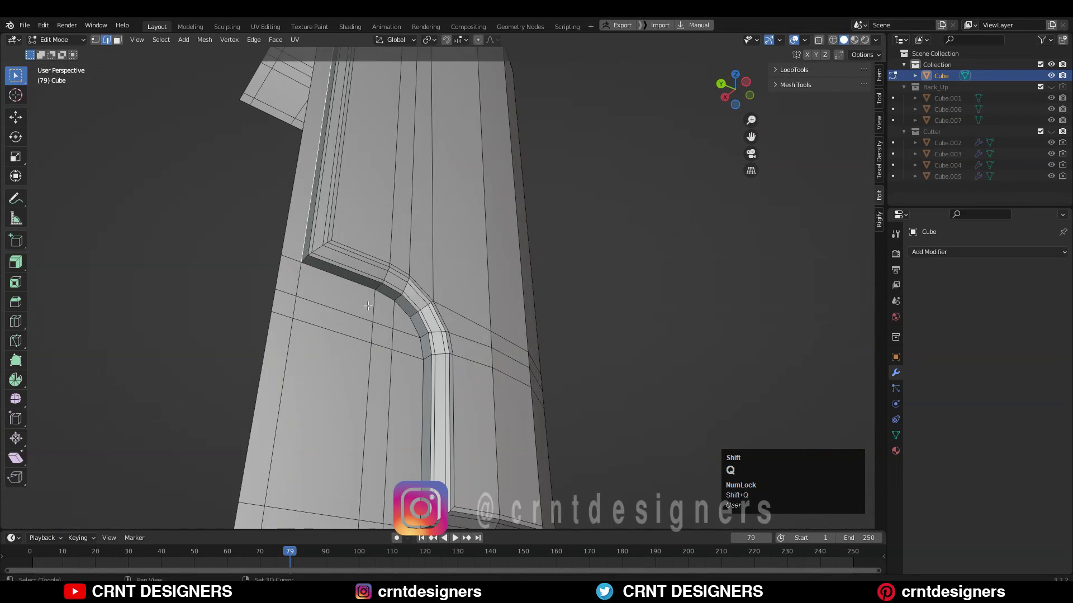
{"action": "middle_click_drag", "start_coordinate": [392, 391], "coordinate": [457, 418]}
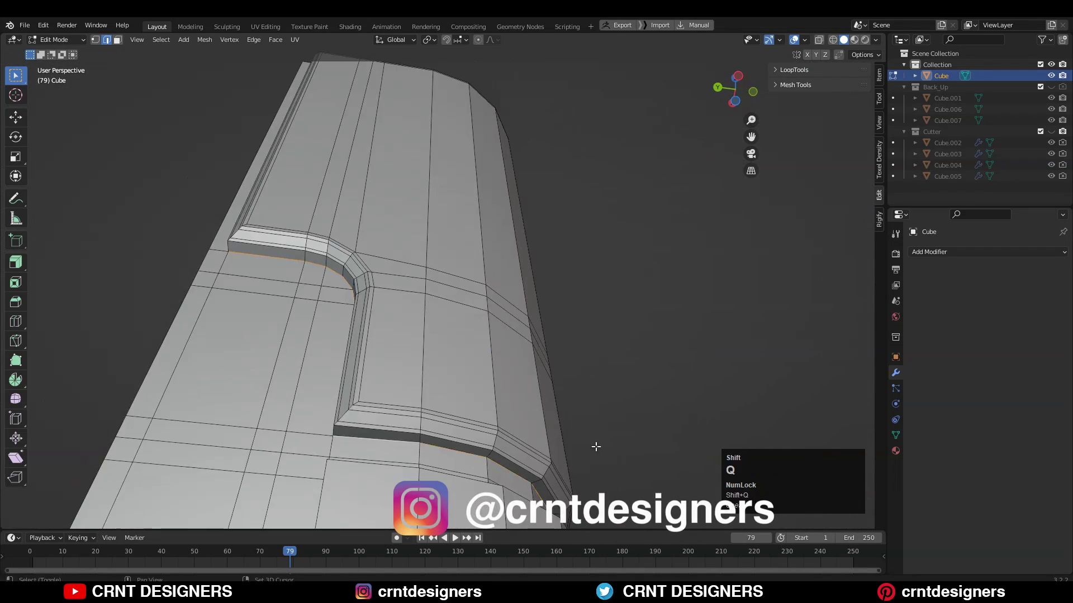
{"action": "middle_click_drag", "start_coordinate": [594, 446], "coordinate": [581, 362]}
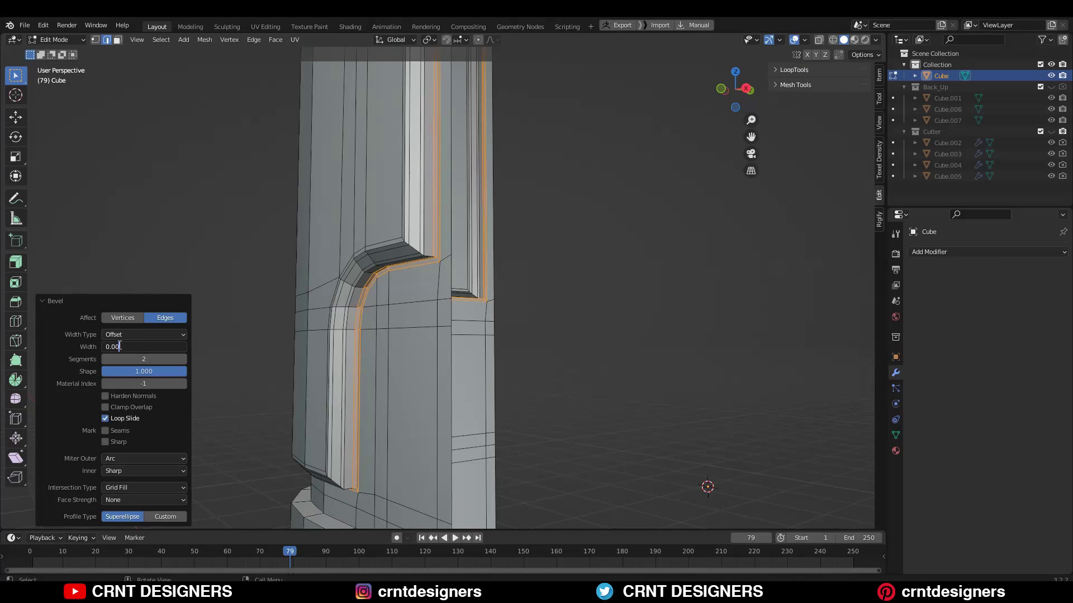
{"action": "scroll", "coordinate": [367, 268], "scroll_direction": "up", "scroll_amount": 2}
Inspect the bevelled grooves and rim of the quarter block from several angles.
{"action": "middle_click_drag", "start_coordinate": [395, 239], "coordinate": [388, 317]}
{"action": "key", "text": "Tab"}
{"action": "scroll", "coordinate": [352, 266], "scroll_direction": "down", "scroll_amount": 1}
{"action": "left_click", "coordinate": [432, 211]}
{"action": "middle_click_drag", "start_coordinate": [432, 211], "coordinate": [406, 344], "text": "shift"}
{"action": "scroll", "coordinate": [406, 344], "scroll_direction": "down", "scroll_amount": 3}
{"action": "scroll", "coordinate": [405, 344], "scroll_direction": "up", "scroll_amount": 4}
{"action": "middle_click_drag", "start_coordinate": [437, 267], "coordinate": [501, 210]}
{"action": "scroll", "coordinate": [474, 305], "scroll_direction": "down", "scroll_amount": 1}
Knife straight extensions of the inner rim support edges on the top face toward the front notch corner and the centre boundary.
{"action": "left_click", "coordinate": [733, 86]}
{"action": "scroll", "coordinate": [514, 269], "scroll_direction": "up", "scroll_amount": 4}
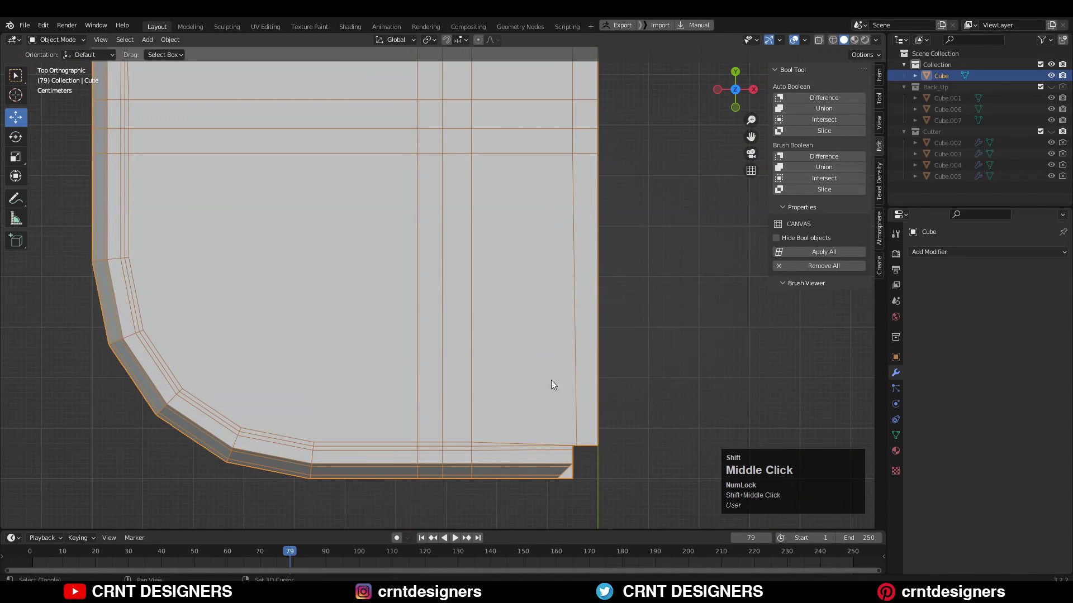
{"action": "middle_click_drag", "start_coordinate": [551, 380], "coordinate": [481, 277], "text": "shift"}
{"action": "scroll", "coordinate": [472, 318], "scroll_direction": "up", "scroll_amount": 2}
{"action": "key", "text": "Tab"}
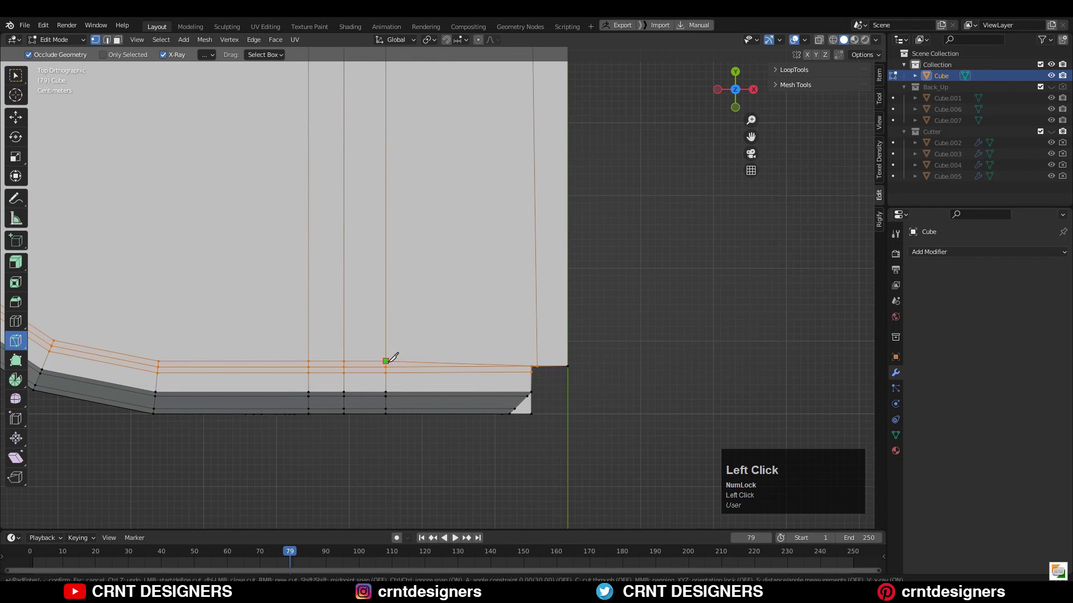
{"action": "scroll", "coordinate": [545, 363], "scroll_direction": "up", "scroll_amount": 2}
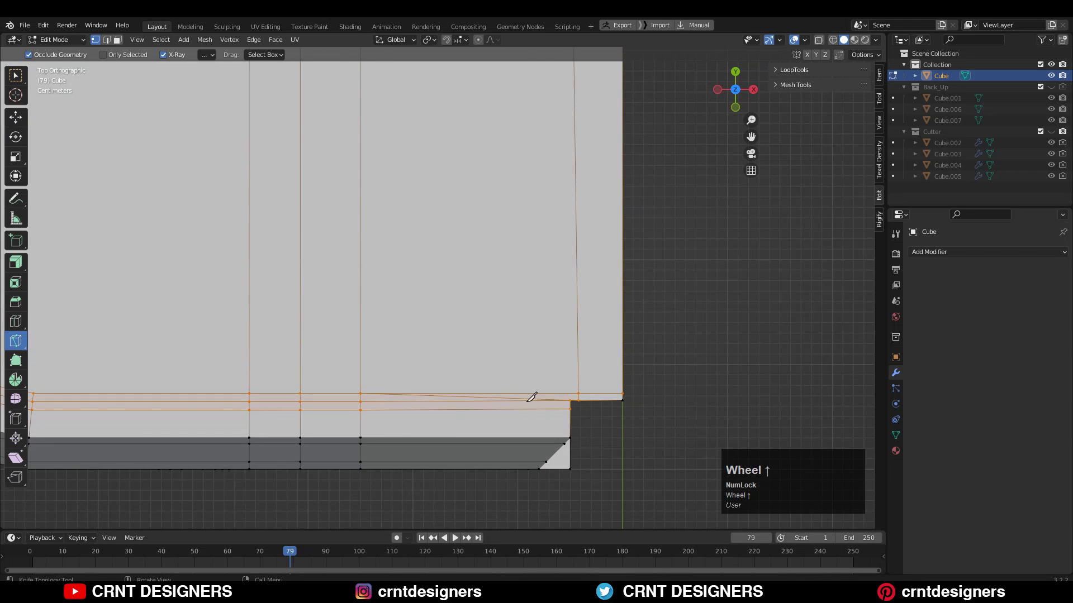
{"action": "left_click", "coordinate": [571, 398]}
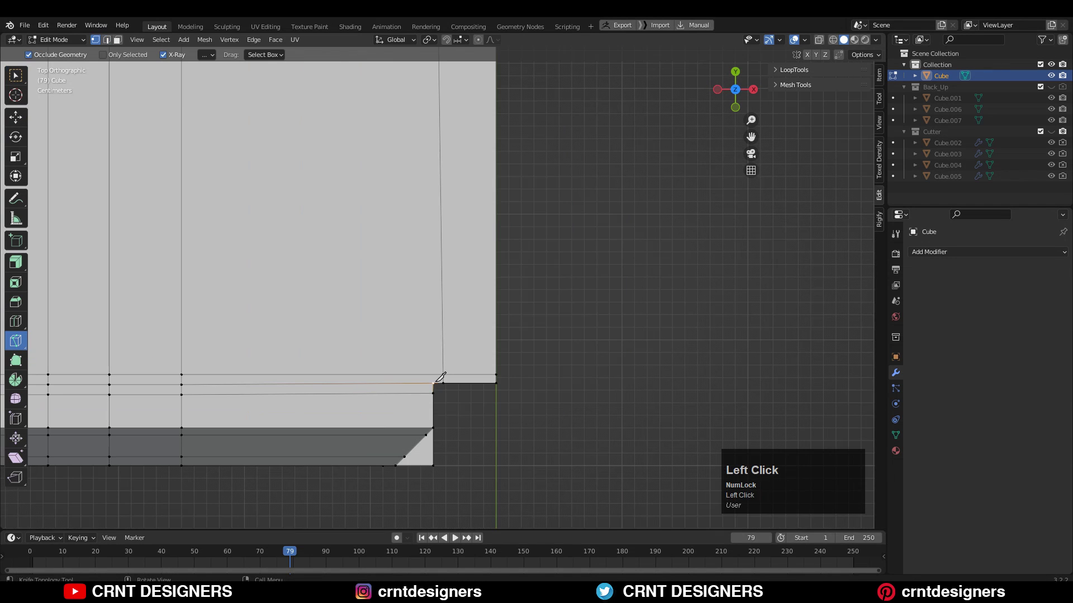
Knife two cuts constrained along Y across the top face from the front notch to the X-axis boundary.
{"action": "scroll", "coordinate": [443, 116], "scroll_direction": "down", "scroll_amount": 9}
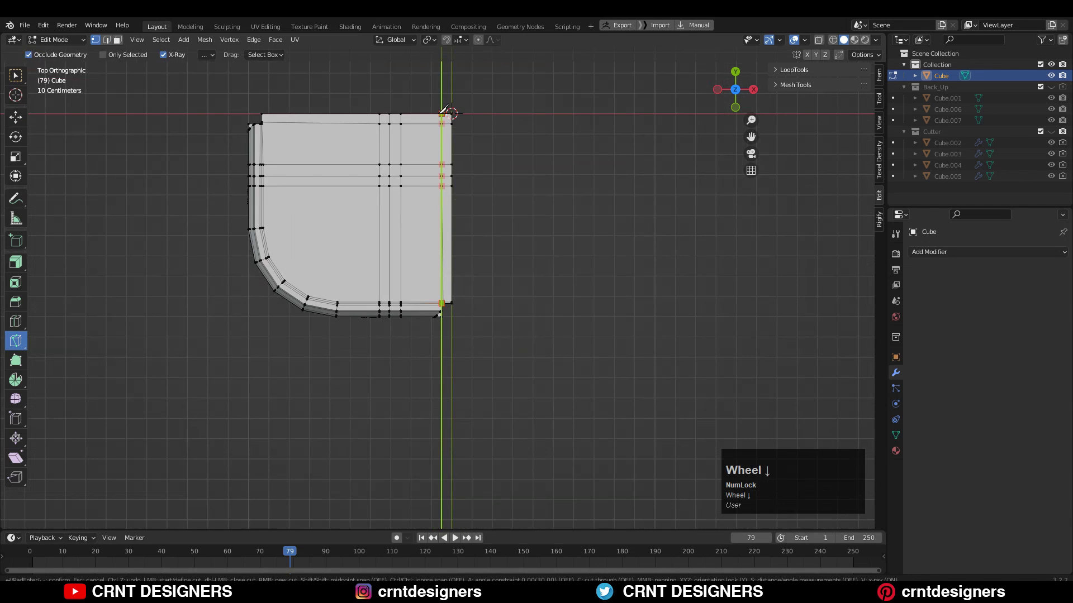
{"action": "scroll", "coordinate": [450, 369], "scroll_direction": "up", "scroll_amount": 10}
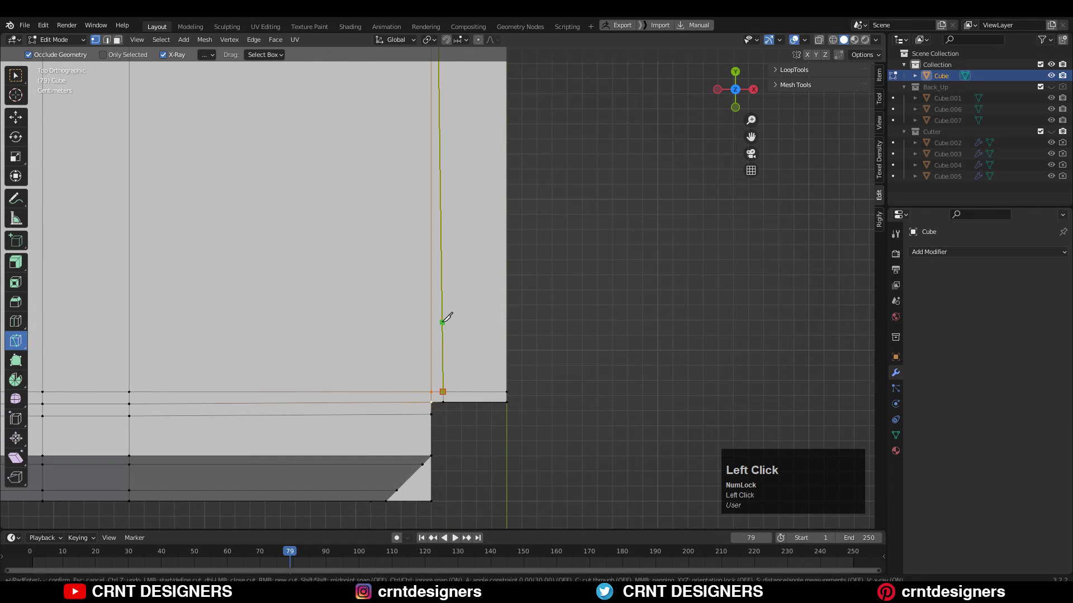
{"action": "key", "text": "y"}
{"action": "scroll", "coordinate": [462, 170], "scroll_direction": "down", "scroll_amount": 13}
{"action": "left_click", "coordinate": [449, 104]}
{"action": "key", "text": "Return"}
{"action": "scroll", "coordinate": [467, 168], "scroll_direction": "up", "scroll_amount": 5}
{"action": "middle_click_drag", "start_coordinate": [489, 202], "coordinate": [475, 206], "text": "shift"}
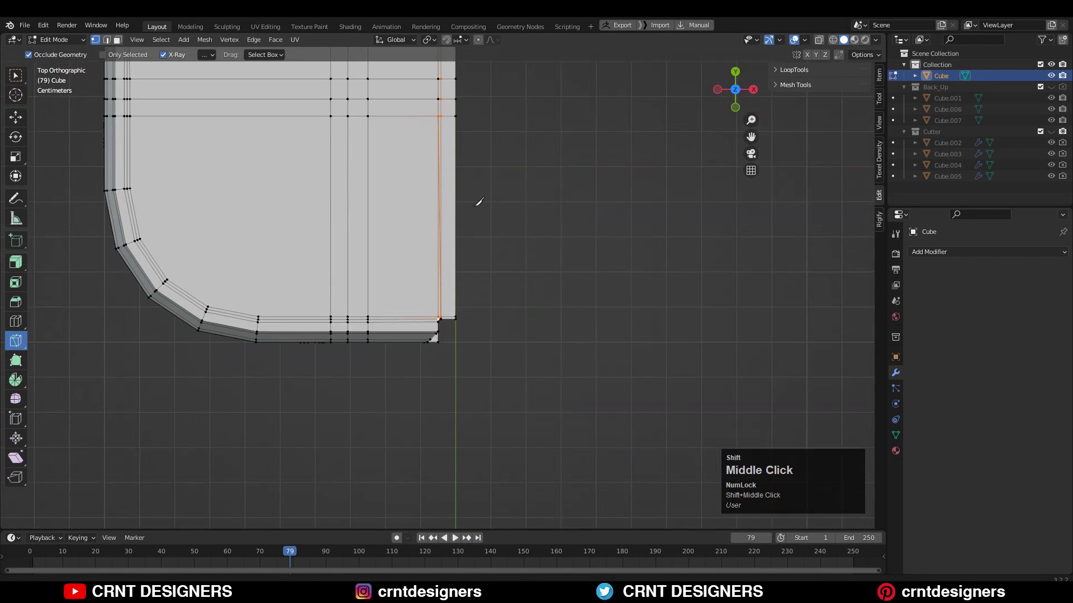
Dissolve the slanted edge between the two new Y-direction cuts behind the front notch.
{"action": "scroll", "coordinate": [479, 201], "scroll_direction": "up", "scroll_amount": 6}
{"action": "key", "text": "c"}
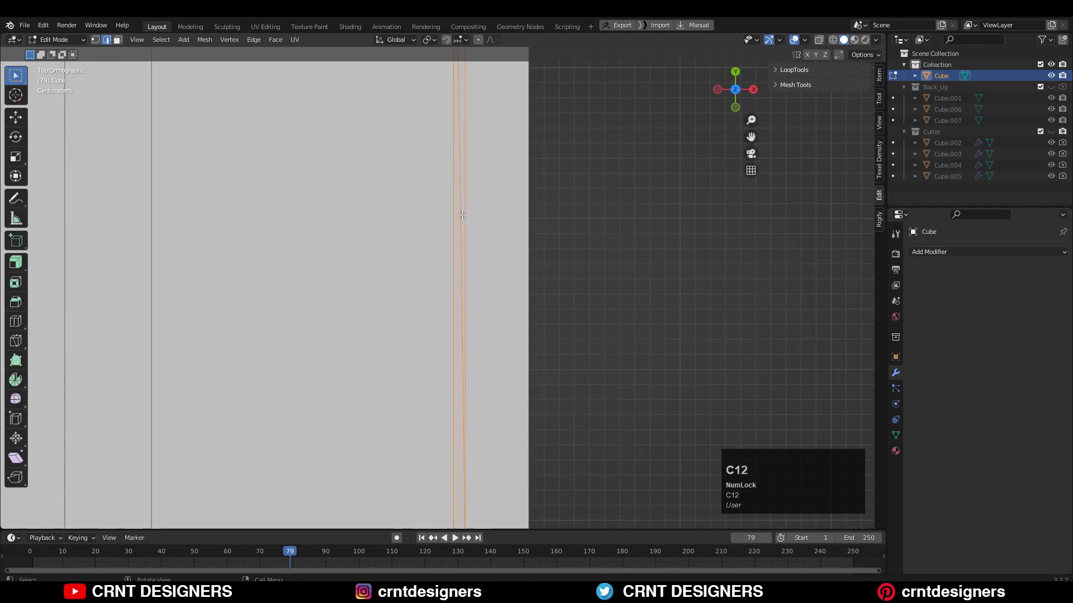
{"action": "key", "text": "ctrl+x"}
{"action": "middle_click_drag", "start_coordinate": [463, 218], "coordinate": [551, 253]}
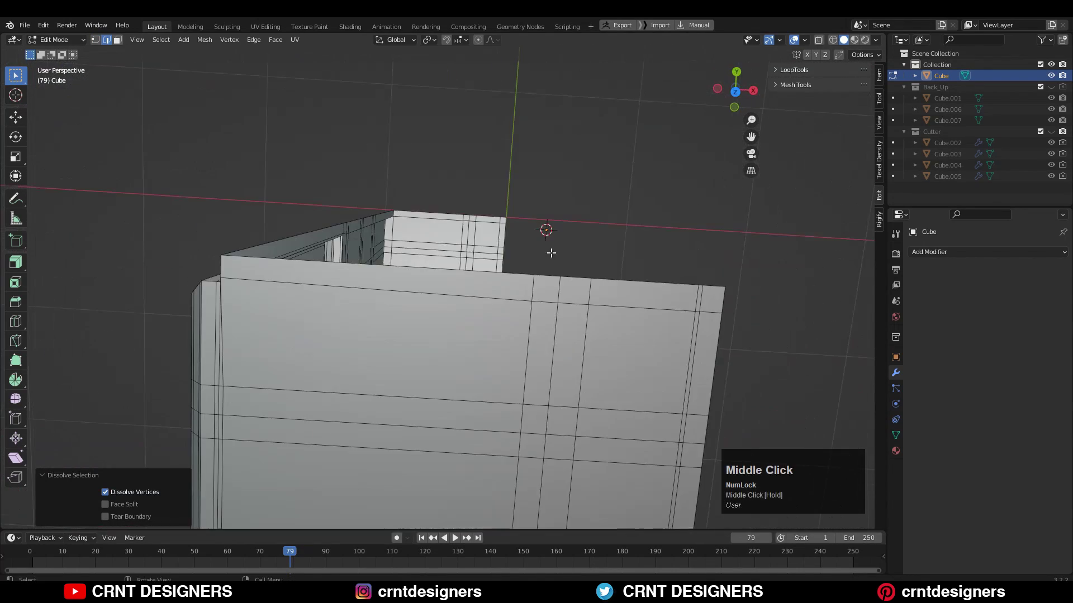
Knife a straight cut along Y from the inner rim support edge past the -X notch to the X-axis boundary.
{"action": "left_click", "coordinate": [735, 91]}
{"action": "scroll", "coordinate": [392, 312], "scroll_direction": "up", "scroll_amount": 4}
{"action": "key", "text": "1"}
{"action": "left_click", "coordinate": [18, 344]}
{"action": "scroll", "coordinate": [272, 380], "scroll_direction": "up", "scroll_amount": 1}
{"action": "left_click", "coordinate": [273, 383]}
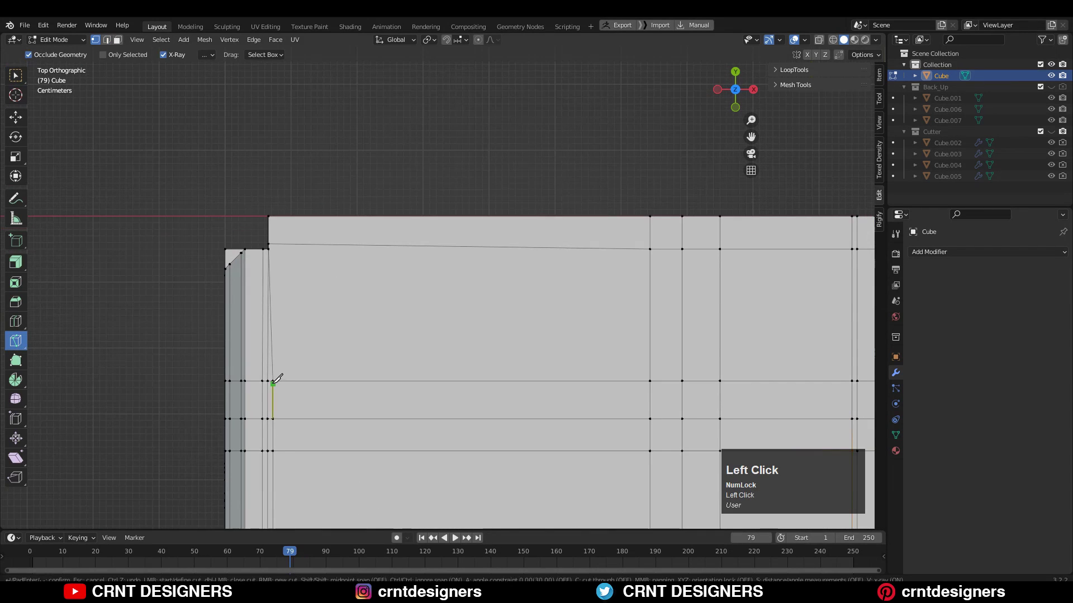
{"action": "scroll", "coordinate": [376, 292], "scroll_direction": "up", "scroll_amount": 2}
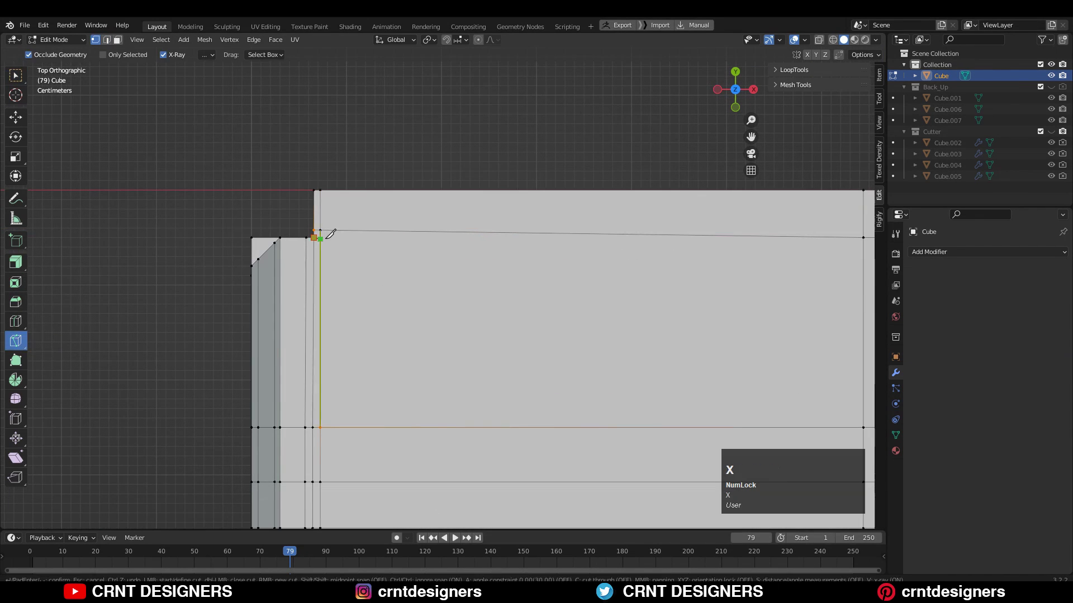
Knife straight cuts along X across the top face from the -X notch corner to the Y-axis boundary.
{"action": "scroll", "coordinate": [325, 240], "scroll_direction": "down", "scroll_amount": 4}
{"action": "left_click", "coordinate": [840, 271]}
{"action": "key", "text": "Return"}
{"action": "scroll", "coordinate": [314, 225], "scroll_direction": "up", "scroll_amount": 4}
{"action": "key", "text": "Return"}
{"action": "scroll", "coordinate": [470, 231], "scroll_direction": "up", "scroll_amount": 1}
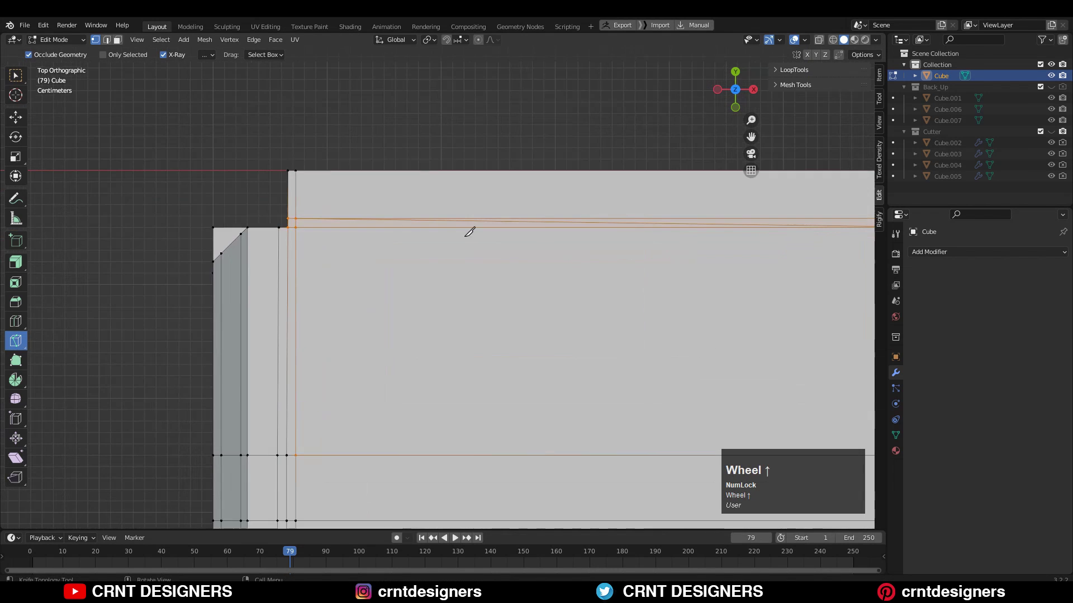
Dissolve the slanted edge between the new X-direction cuts beside the -X notch.
{"action": "left_click", "coordinate": [471, 221]}
{"action": "key", "text": "ctrl+x"}
{"action": "middle_click_drag", "start_coordinate": [471, 221], "coordinate": [504, 314], "text": "ctrl"}
Knife one cut along X and one along Y across the top face from the end vertices of the rounded corner.
{"action": "key", "text": "1"}
{"action": "middle_click_drag", "start_coordinate": [503, 314], "coordinate": [371, 129], "text": "shift"}
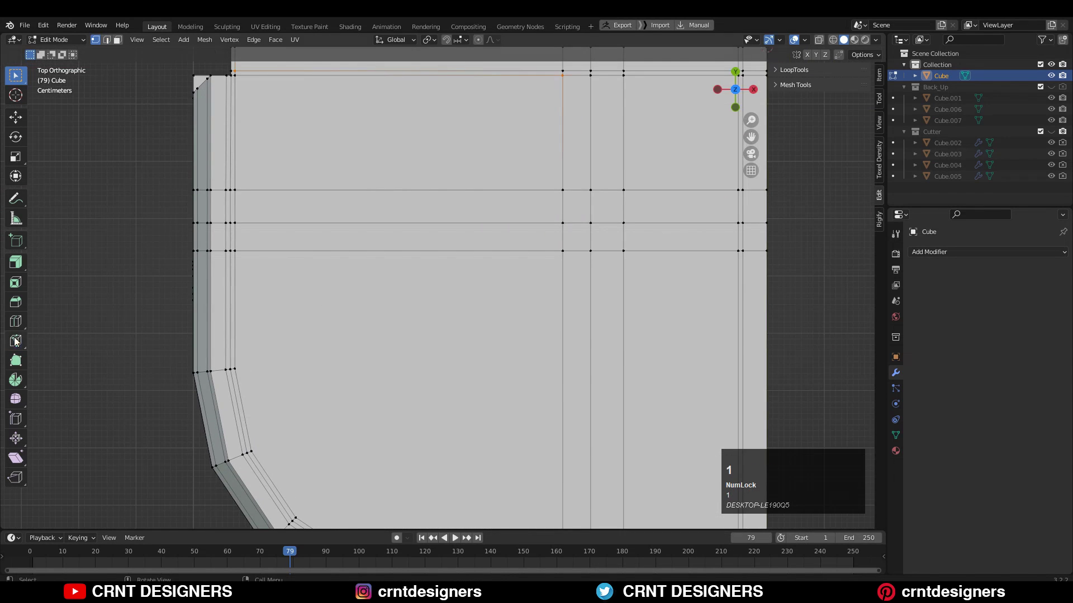
{"action": "left_click", "coordinate": [804, 391]}
{"action": "key", "text": "Return"}
{"action": "middle_click_drag", "start_coordinate": [531, 332], "coordinate": [517, 297], "text": "shift"}
{"action": "left_click", "coordinate": [423, 471]}
{"action": "key", "text": "y"}
{"action": "left_click", "coordinate": [443, 134]}
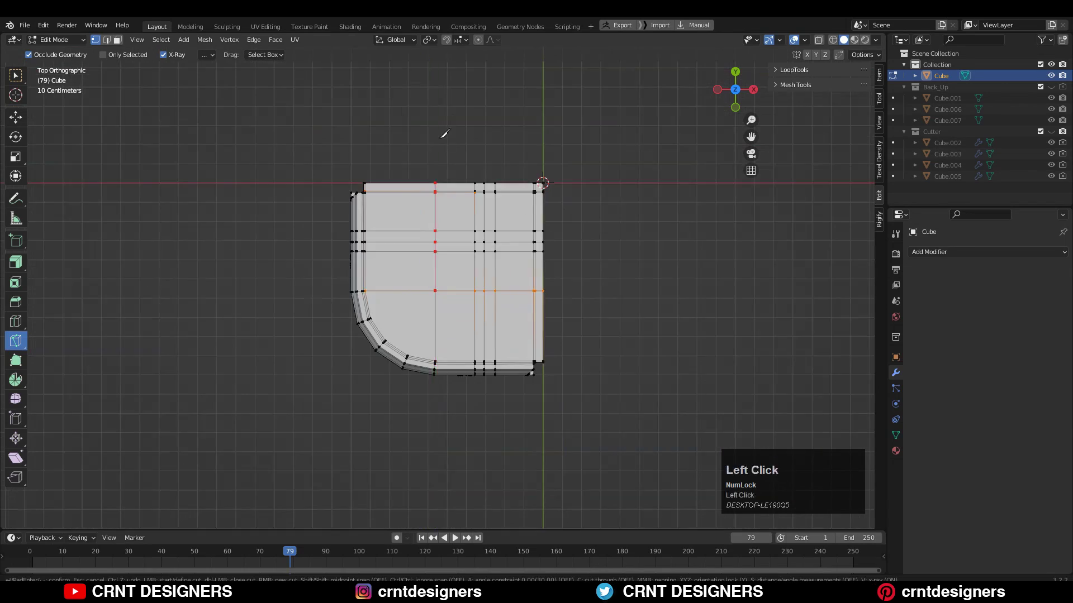
{"action": "key", "text": "Return"}
Knife a second pair of X and Y cuts across the top face from the next vertices inside the rounded corner.
{"action": "left_click", "coordinate": [281, 295]}
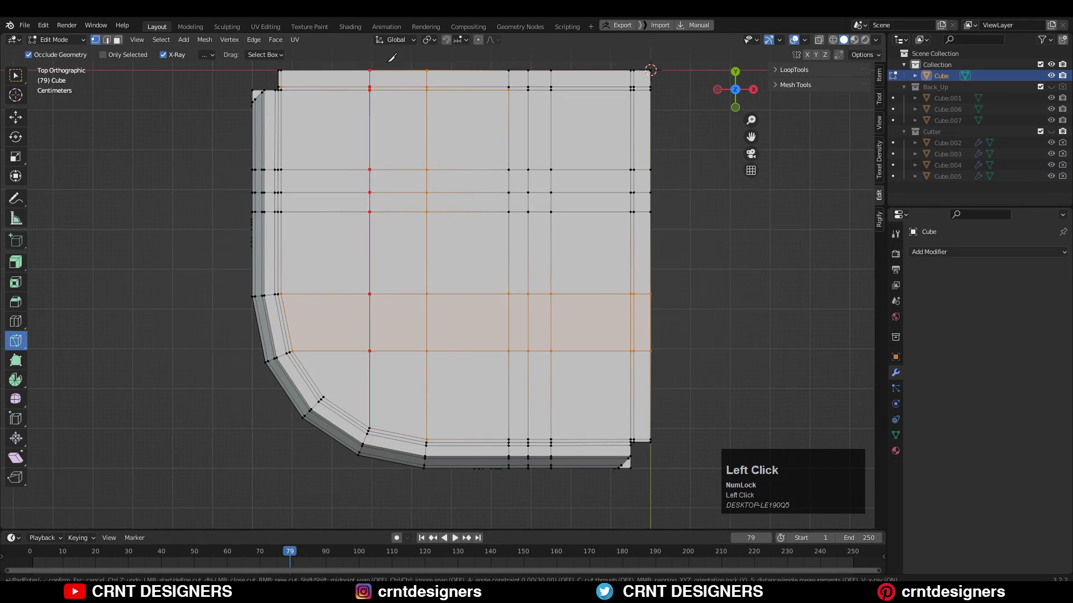
{"action": "key", "text": "Return"}
{"action": "scroll", "coordinate": [335, 211], "scroll_direction": "down", "scroll_amount": 2}
{"action": "middle_click_drag", "start_coordinate": [336, 211], "coordinate": [467, 155]}
{"action": "scroll", "coordinate": [467, 156], "scroll_direction": "down", "scroll_amount": 4}
Add a level 2 Subdivision modifier to the quarter block and shade it smooth.
{"action": "key", "text": "Tab"}
{"action": "middle_click_drag", "start_coordinate": [360, 203], "coordinate": [514, 324]}
{"action": "scroll", "coordinate": [475, 307], "scroll_direction": "up", "scroll_amount": 4}
{"action": "left_click", "coordinate": [504, 288]}
{"action": "scroll", "coordinate": [481, 312], "scroll_direction": "down", "scroll_amount": 4}
{"action": "key", "text": "ctrl+2"}
{"action": "left_click", "coordinate": [794, 40]}
{"action": "middle_click_drag", "start_coordinate": [441, 245], "coordinate": [617, 146]}
{"action": "right_click", "coordinate": [453, 250]}
{"action": "left_click", "coordinate": [454, 250]}
{"action": "middle_click_drag", "start_coordinate": [478, 279], "coordinate": [472, 246]}
{"action": "scroll", "coordinate": [434, 390], "scroll_direction": "up", "scroll_amount": 3}
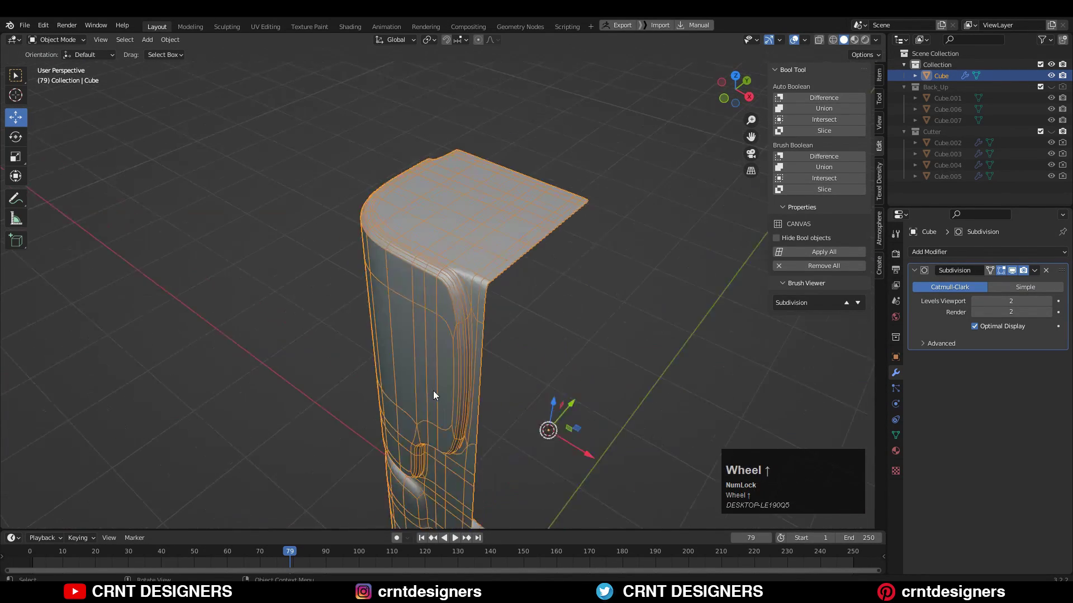
Turn off the Subdivision's edit-mode display and add a loop cut around the side just below the rim, with factor 0.970.
{"action": "key", "text": "Tab"}
{"action": "middle_click_drag", "start_coordinate": [434, 390], "coordinate": [453, 347]}
{"action": "left_click", "coordinate": [1001, 270]}
{"action": "key", "text": "w"}
{"action": "middle_click_drag", "start_coordinate": [538, 328], "coordinate": [510, 301]}
{"action": "key", "text": "2"}
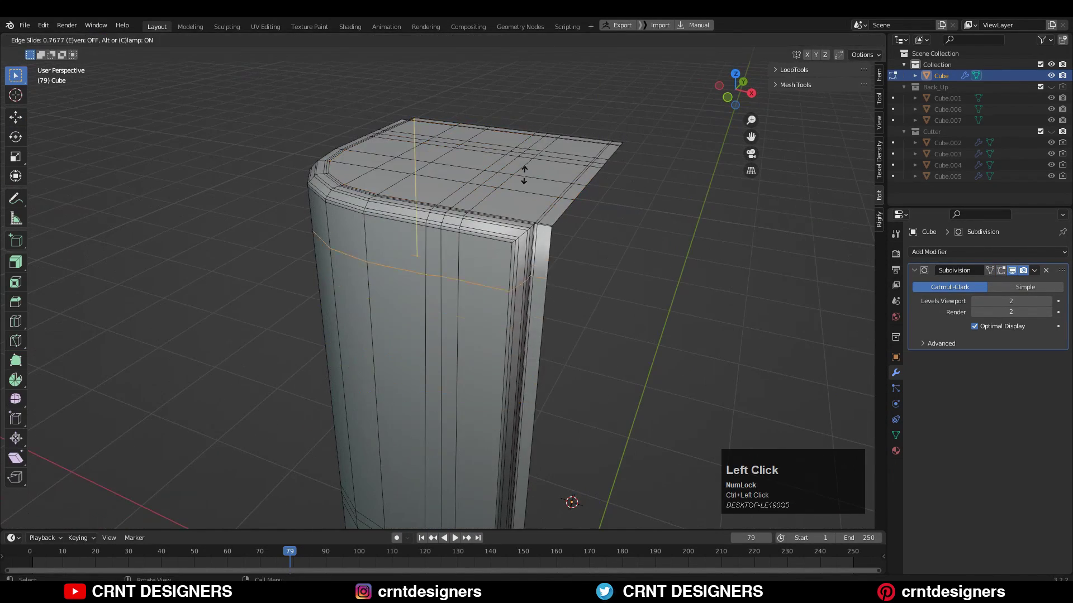
{"action": "left_click", "coordinate": [530, 143]}
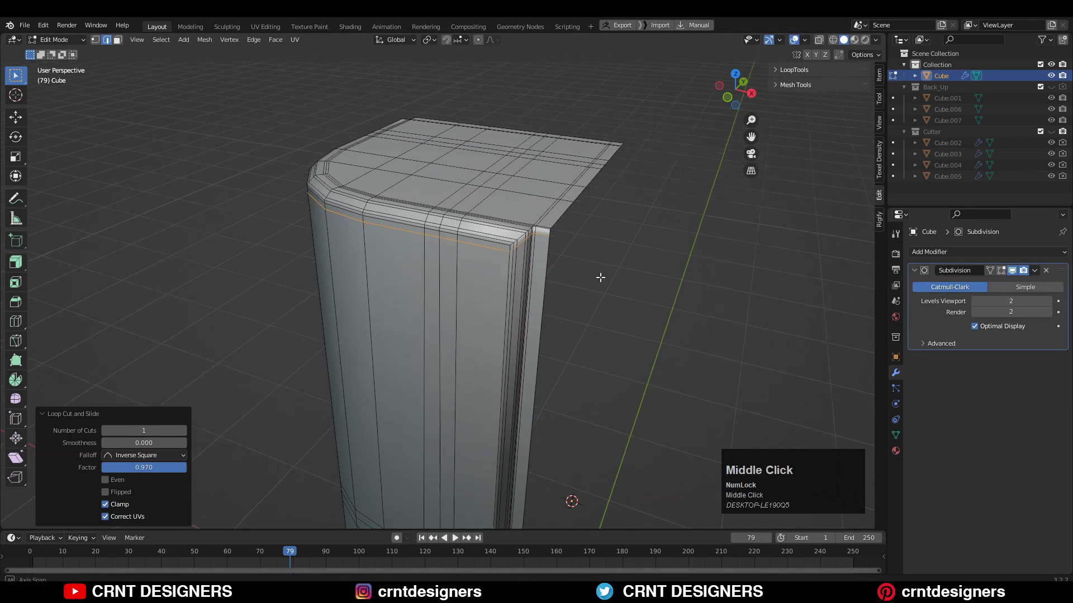
Try a vertical loop cut with factor -0.847 on the front panel beside the notch, slide it, and undo the attempt.
{"action": "key", "text": "ctrl+r"}
{"action": "left_click", "coordinate": [491, 300], "text": "ctrl"}
{"action": "middle_click_drag", "start_coordinate": [601, 277], "coordinate": [469, 366]}
{"action": "scroll", "coordinate": [469, 366], "scroll_direction": "up", "scroll_amount": 3}
{"action": "left_click", "coordinate": [734, 97]}
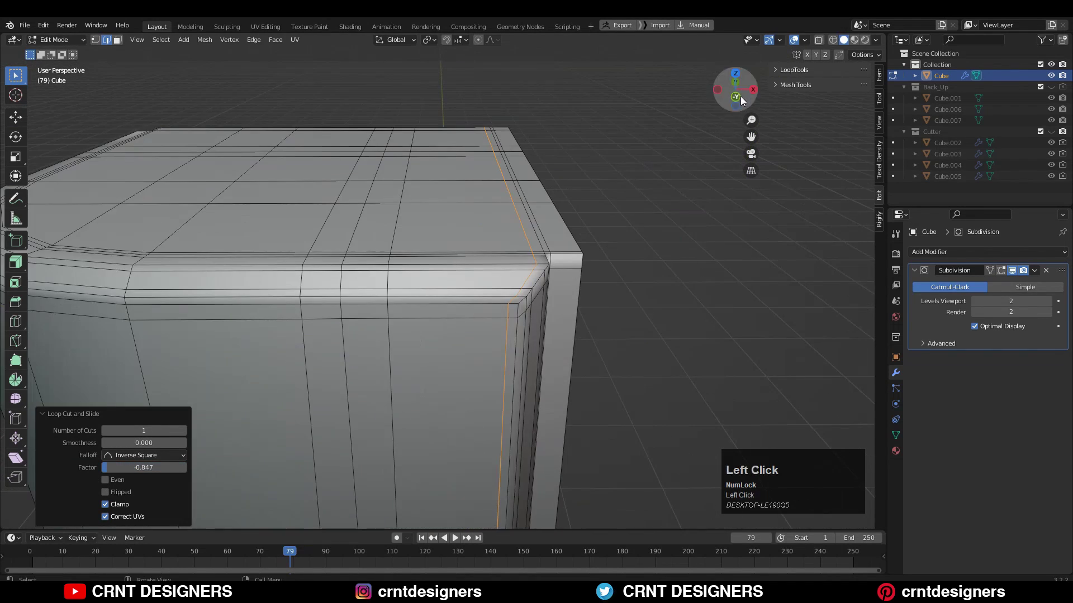
{"action": "middle_click_drag", "start_coordinate": [505, 265], "coordinate": [498, 299], "text": "shift"}
{"action": "scroll", "coordinate": [497, 299], "scroll_direction": "up", "scroll_amount": 2}
{"action": "key", "text": "g"}
{"action": "key", "text": "g"}
{"action": "key", "text": "ctrl+z"}
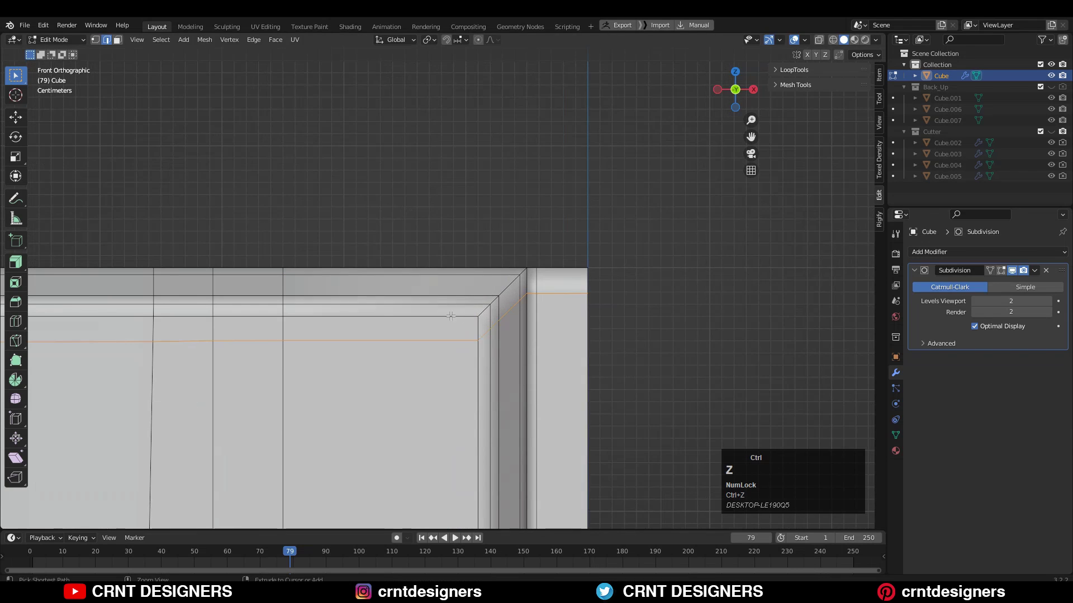
Examine the smoothed shading of the quarter block along its rim and notch without overlays.
{"action": "left_click", "coordinate": [528, 311], "text": "ctrl"}
{"action": "key", "text": "Tab"}
{"action": "scroll", "coordinate": [622, 283], "scroll_direction": "down", "scroll_amount": 12}
{"action": "key", "text": "shift+alt+z"}
{"action": "middle_click_drag", "start_coordinate": [495, 294], "coordinate": [435, 381]}
{"action": "scroll", "coordinate": [435, 381], "scroll_direction": "up", "scroll_amount": 4}
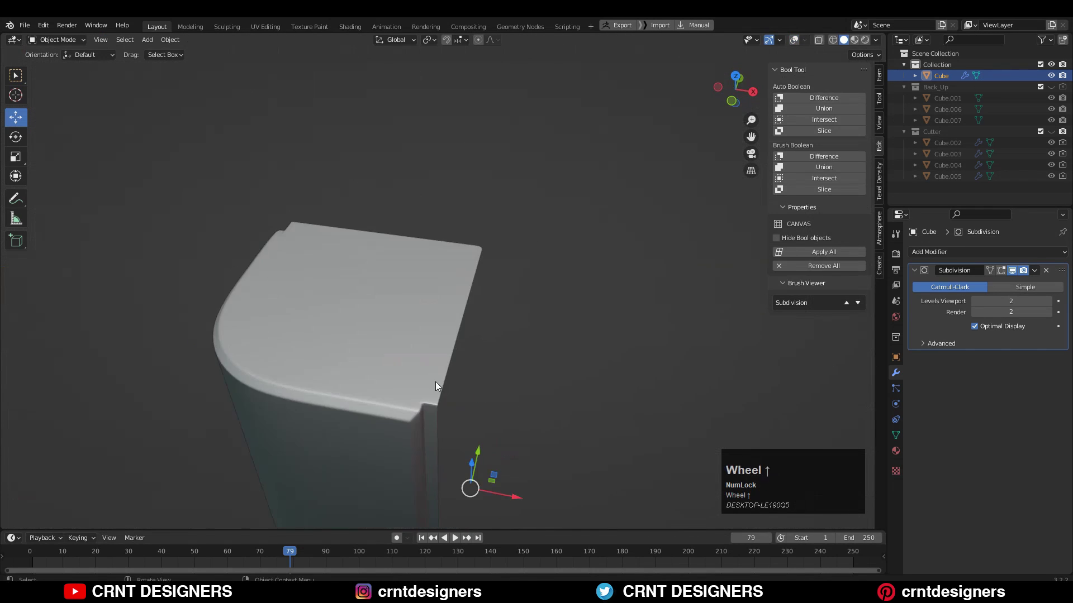
{"action": "scroll", "coordinate": [511, 371], "scroll_direction": "up", "scroll_amount": 5}
{"action": "middle_click_drag", "start_coordinate": [548, 340], "coordinate": [570, 282]}
{"action": "scroll", "coordinate": [511, 371], "scroll_direction": "down", "scroll_amount": 4}
{"action": "left_click", "coordinate": [793, 40]}
{"action": "key", "text": "Tab"}
{"action": "scroll", "coordinate": [569, 282], "scroll_direction": "up", "scroll_amount": 3}
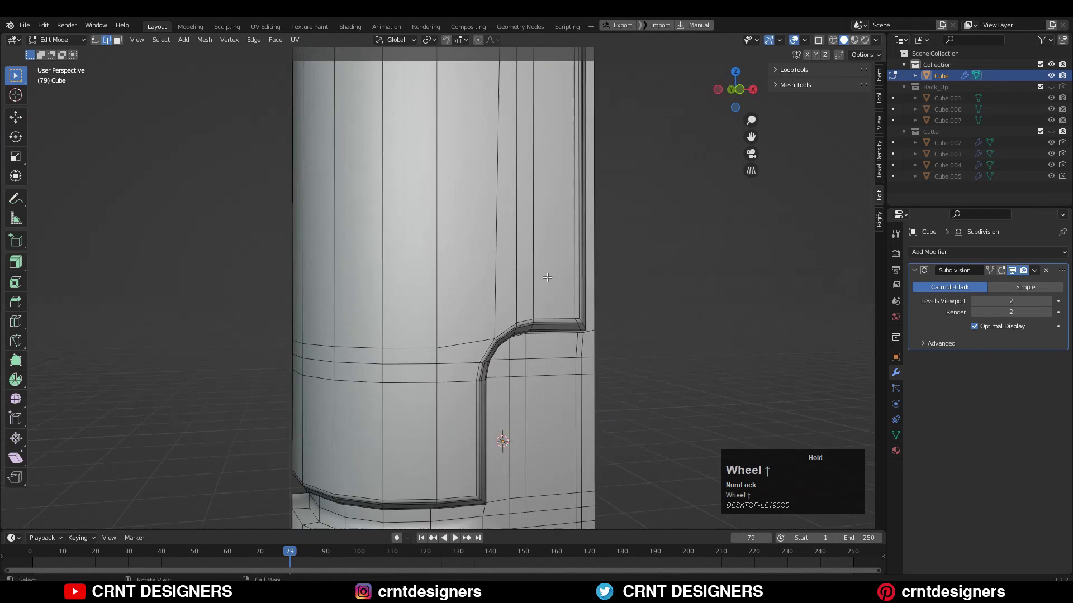
Add a horizontal loop cut around the upper part of the block, above the notch curve.
{"action": "left_click", "coordinate": [732, 93]}
{"action": "key", "text": "ctrl+r"}
{"action": "left_click", "coordinate": [501, 220]}
{"action": "left_click", "coordinate": [505, 278]}
Select the horizontal edge path beside the notch curve and move it up about 0.028 m.
{"action": "left_click", "coordinate": [508, 293]}
{"action": "middle_click_drag", "start_coordinate": [479, 318], "coordinate": [716, 305]}
{"action": "left_click", "coordinate": [537, 293], "text": "ctrl+shift"}
{"action": "left_click", "coordinate": [738, 94]}
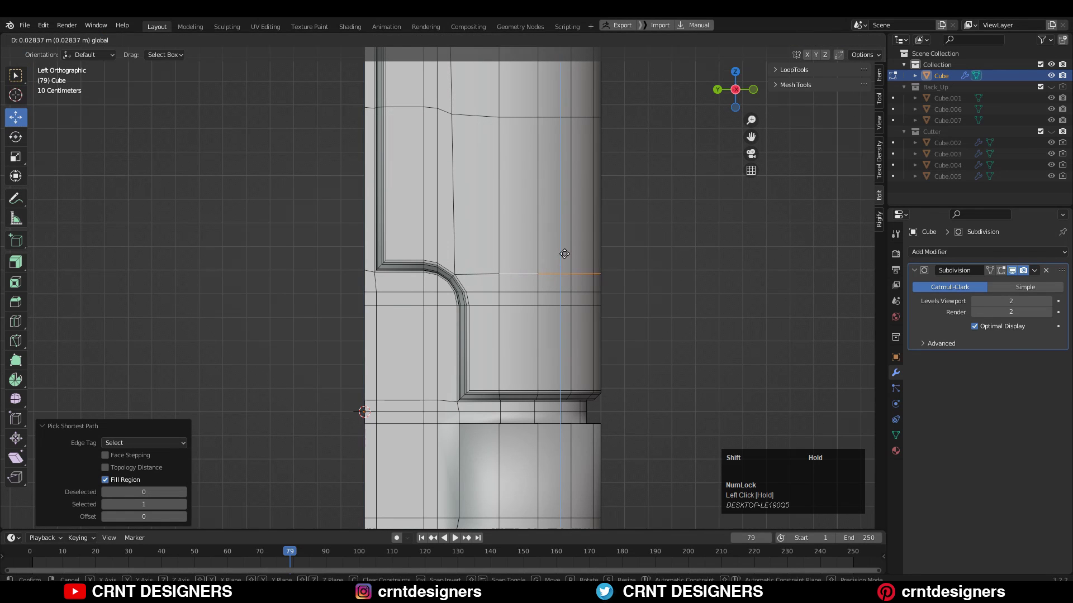
{"action": "left_click_drag", "start_coordinate": [564, 254], "coordinate": [564, 254]}
{"action": "middle_click_drag", "start_coordinate": [561, 252], "coordinate": [653, 330], "text": "shift"}
Add a support loop just above the notch's top edge with factor -0.972, plus another loop cut on the upper panel.
{"action": "left_click", "coordinate": [548, 314]}
{"action": "scroll", "coordinate": [656, 313], "scroll_direction": "up", "scroll_amount": 2}
{"action": "left_click", "coordinate": [733, 91]}
{"action": "scroll", "coordinate": [530, 195], "scroll_direction": "up", "scroll_amount": 3}
{"action": "scroll", "coordinate": [243, 254], "scroll_direction": "down", "scroll_amount": 2}
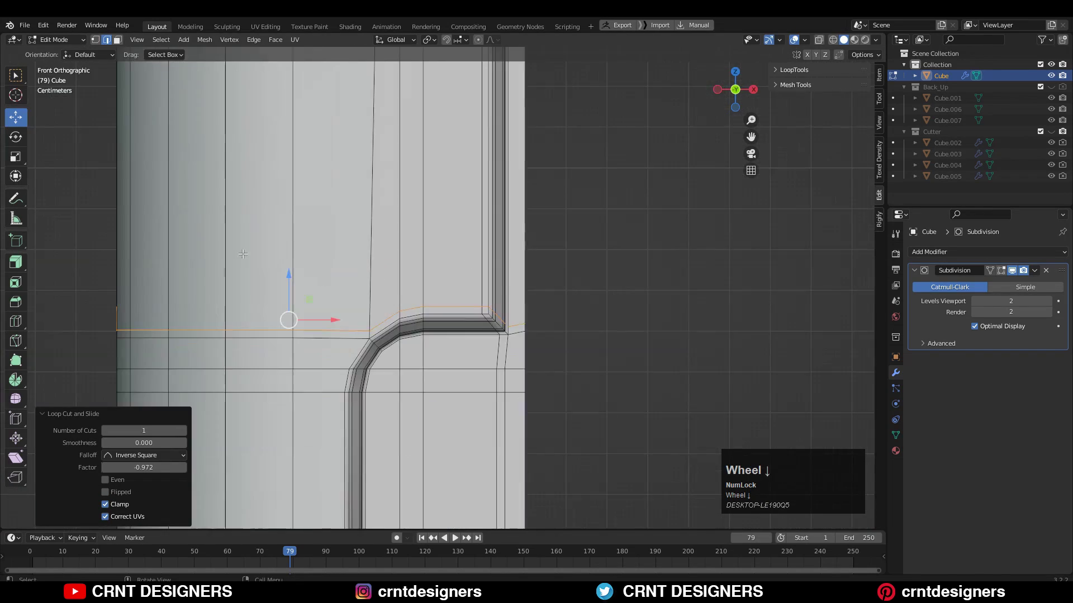
{"action": "middle_click_drag", "start_coordinate": [243, 254], "coordinate": [412, 320]}
{"action": "scroll", "coordinate": [412, 321], "scroll_direction": "up", "scroll_amount": 3}
{"action": "key", "text": "ctrl+r"}
{"action": "left_click", "coordinate": [386, 268]}
{"action": "left_click", "coordinate": [368, 264]}
Check the smoothed shading over the whole quarter block and save the file.
{"action": "key", "text": "Tab"}
{"action": "scroll", "coordinate": [460, 289], "scroll_direction": "down", "scroll_amount": 4}
{"action": "middle_click_drag", "start_coordinate": [460, 289], "coordinate": [366, 265]}
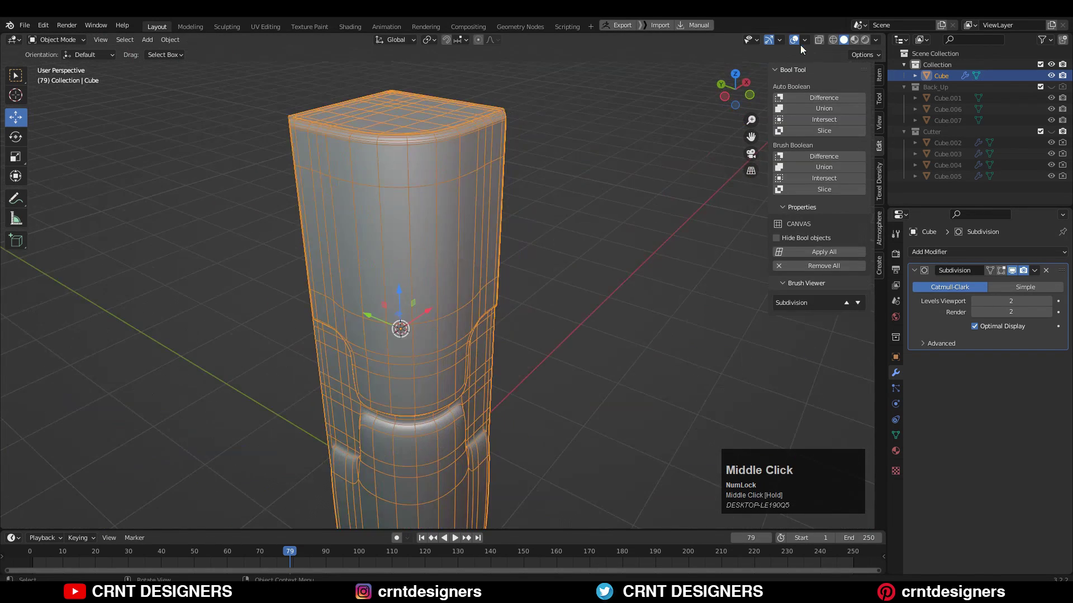
{"action": "left_click", "coordinate": [794, 41]}
{"action": "scroll", "coordinate": [537, 240], "scroll_direction": "down", "scroll_amount": 3}
{"action": "middle_click_drag", "start_coordinate": [536, 251], "coordinate": [502, 307]}
{"action": "key", "text": "ctrl+s"}
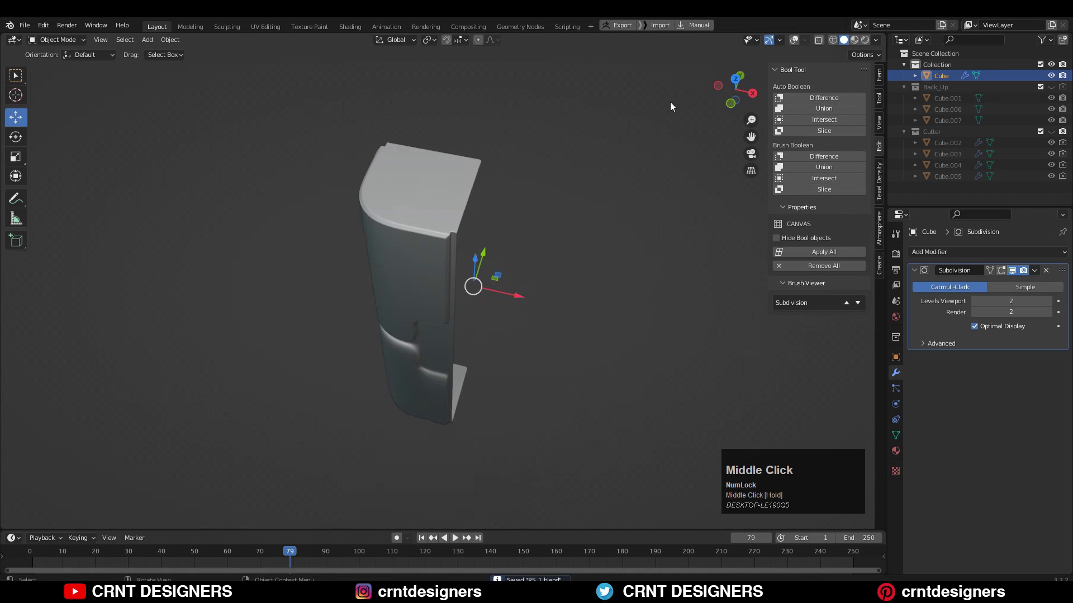
Add another loop cut around the upper body of the quarter block.
{"action": "left_click", "coordinate": [794, 40]}
{"action": "key", "text": "Tab"}
{"action": "middle_click_drag", "start_coordinate": [503, 268], "coordinate": [486, 207]}
{"action": "key", "text": "ctrl+r"}
{"action": "left_click", "coordinate": [396, 246]}
{"action": "middle_click_drag", "start_coordinate": [395, 246], "coordinate": [567, 221]}
Symmetrize the whole mesh so the lower half mirrors the upper half, and check the smoothed result.
{"action": "key", "text": "a"}
{"action": "left_click", "coordinate": [205, 40]}
{"action": "left_click", "coordinate": [319, 388]}
{"action": "key", "text": "Tab"}
{"action": "left_click", "coordinate": [534, 266]}
{"action": "left_click", "coordinate": [794, 41]}
{"action": "scroll", "coordinate": [457, 285], "scroll_direction": "up", "scroll_amount": 4}
{"action": "left_click", "coordinate": [794, 40]}
{"action": "key", "text": "Tab"}
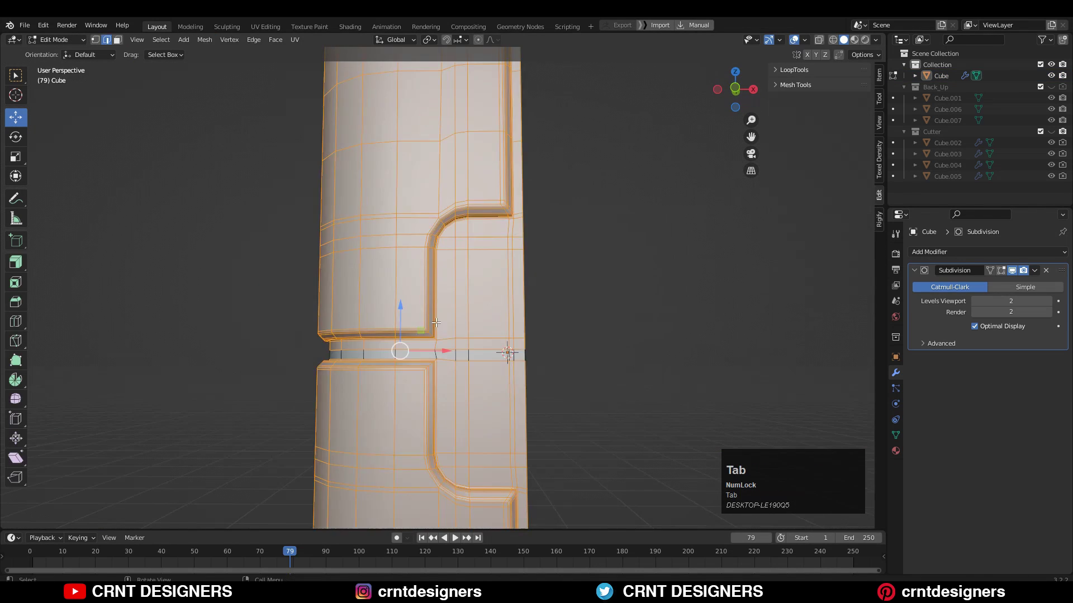
Add a vertical support loop through the corner panels beside the notch's side edge with factor -0.800.
{"action": "middle_click_drag", "start_coordinate": [436, 322], "coordinate": [444, 251], "text": "shift"}
{"action": "scroll", "coordinate": [503, 261], "scroll_direction": "up", "scroll_amount": 4}
{"action": "scroll", "coordinate": [522, 263], "scroll_direction": "down", "scroll_amount": 4}
{"action": "middle_click_drag", "start_coordinate": [522, 263], "coordinate": [514, 308]}
{"action": "key", "text": "ctrl+r"}
{"action": "left_click", "coordinate": [414, 198], "text": "ctrl"}
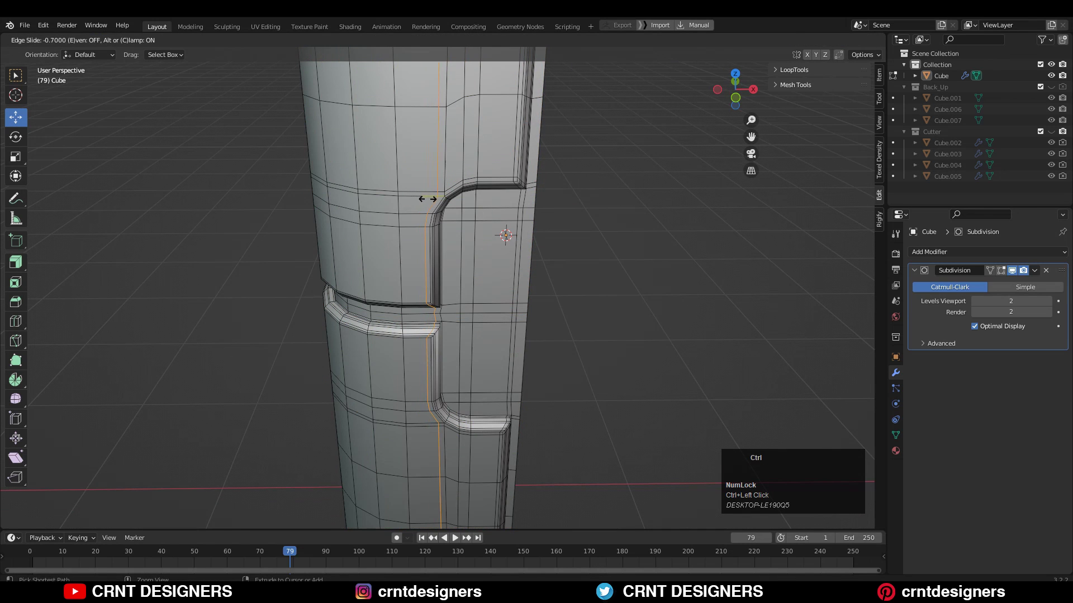
{"action": "left_click", "coordinate": [428, 199], "text": "ctrl"}
{"action": "left_click", "coordinate": [735, 98]}
{"action": "scroll", "coordinate": [436, 268], "scroll_direction": "up", "scroll_amount": 8}
{"action": "middle_click_drag", "start_coordinate": [385, 190], "coordinate": [481, 308], "text": "shift"}
{"action": "key", "text": "ctrl+r"}
{"action": "left_click", "coordinate": [440, 297]}
{"action": "left_click", "coordinate": [487, 249], "text": "ctrl"}
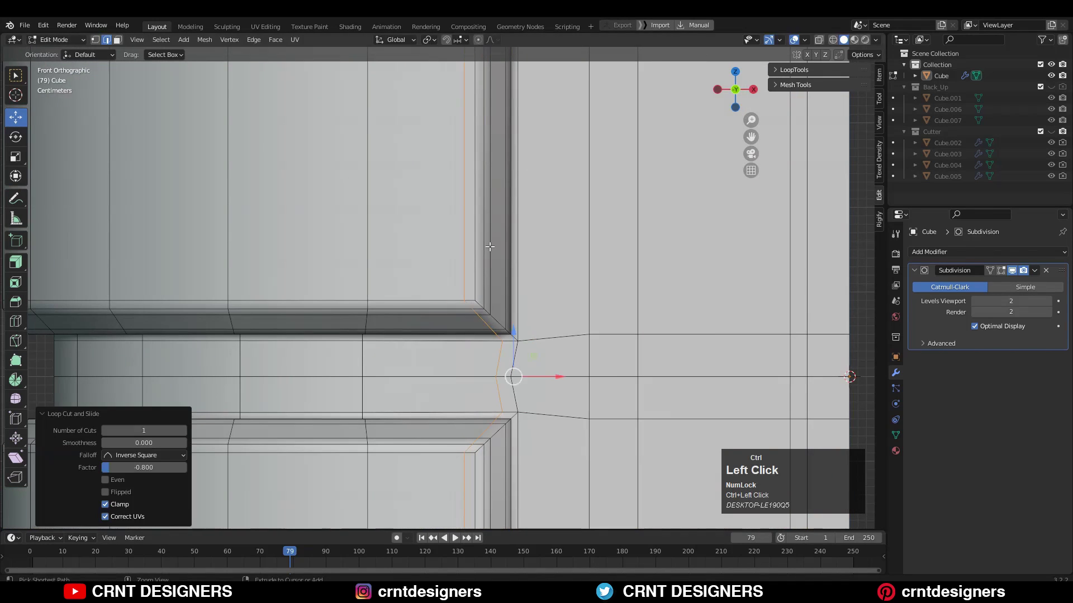
Try a 0.900 loop cut above the horizontal groove and lower the front edge path beneath it, then undo both.
{"action": "left_click", "coordinate": [539, 370], "text": "ctrl"}
{"action": "scroll", "coordinate": [561, 349], "scroll_direction": "down", "scroll_amount": 4}
{"action": "middle_click_drag", "start_coordinate": [567, 348], "coordinate": [524, 285], "text": "shift"}
{"action": "scroll", "coordinate": [524, 285], "scroll_direction": "up", "scroll_amount": 2}
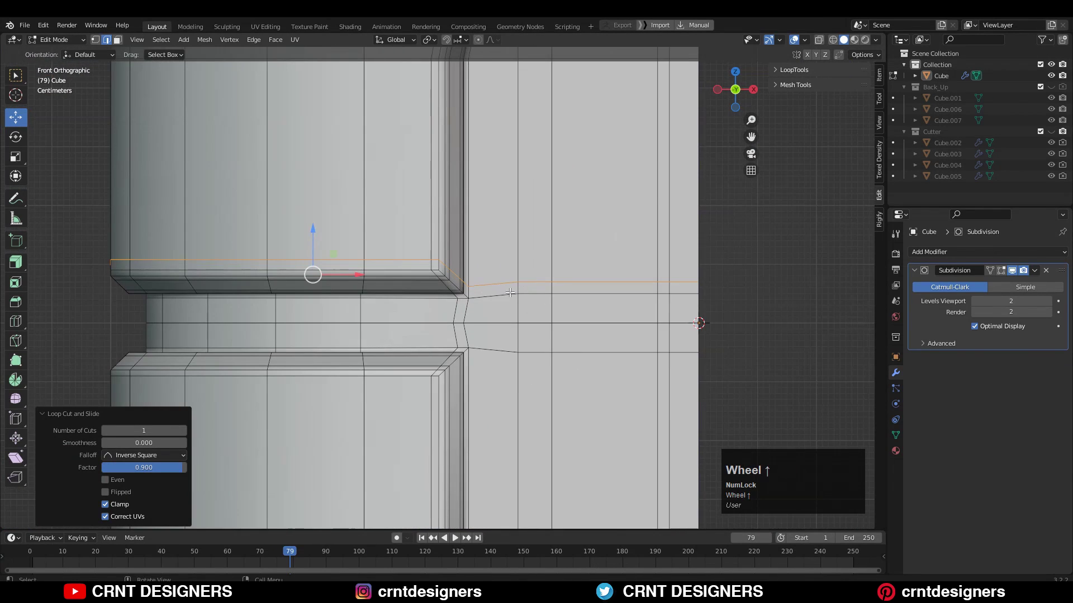
{"action": "left_click", "coordinate": [550, 296]}
{"action": "left_click", "coordinate": [682, 294], "text": "ctrl"}
{"action": "scroll", "coordinate": [685, 273], "scroll_direction": "up", "scroll_amount": 3}
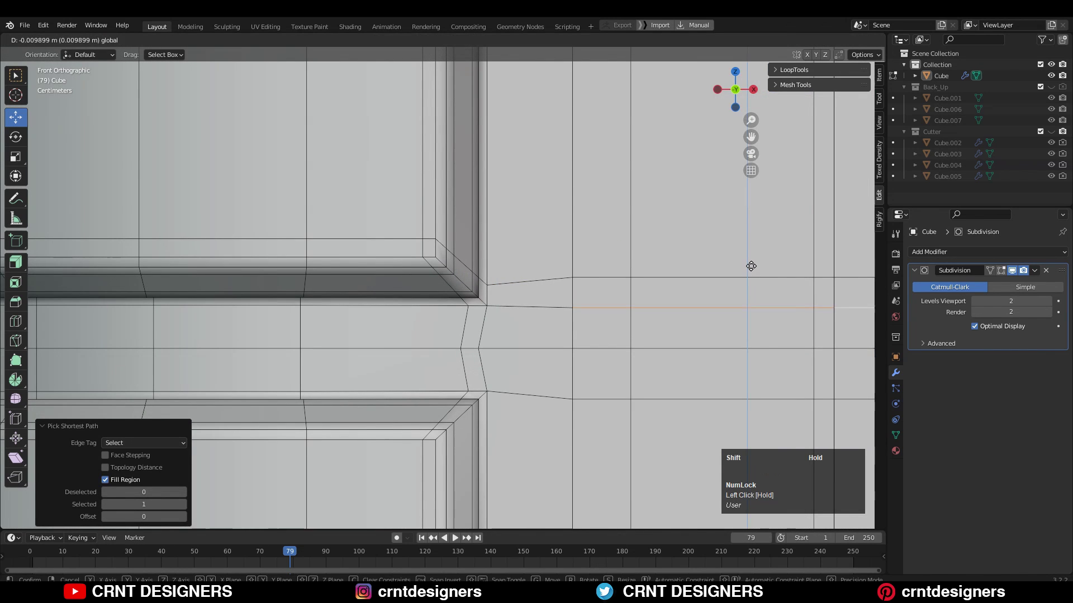
{"action": "key", "text": "ctrl+z"}
Lower the front face's horizontal edge path just above the centre line to level it with the groove corner.
{"action": "scroll", "coordinate": [615, 286], "scroll_direction": "down", "scroll_amount": 4}
{"action": "scroll", "coordinate": [607, 289], "scroll_direction": "up", "scroll_amount": 3}
{"action": "middle_click_drag", "start_coordinate": [560, 296], "coordinate": [519, 251], "text": "shift"}
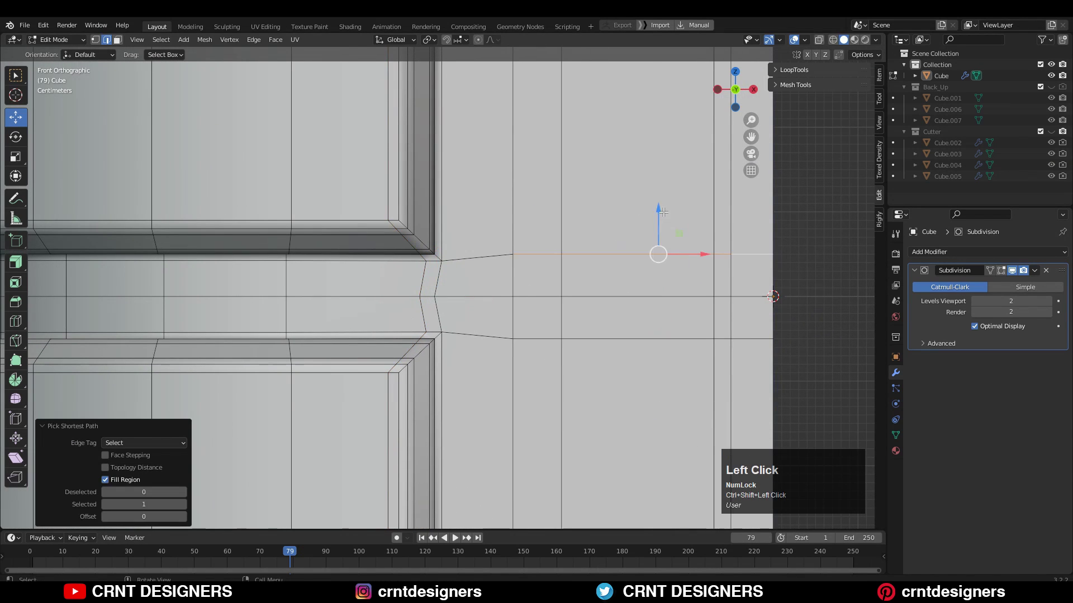
{"action": "left_click_drag", "start_coordinate": [657, 216], "coordinate": [656, 216], "text": "shift"}
Lower the matching edge path just above the centre line on the adjacent side face by about 0.007 m.
{"action": "key", "text": "ctrl+KP_3"}
{"action": "middle_click_drag", "start_coordinate": [340, 282], "coordinate": [674, 239], "text": "shift"}
{"action": "left_click", "coordinate": [497, 212]}
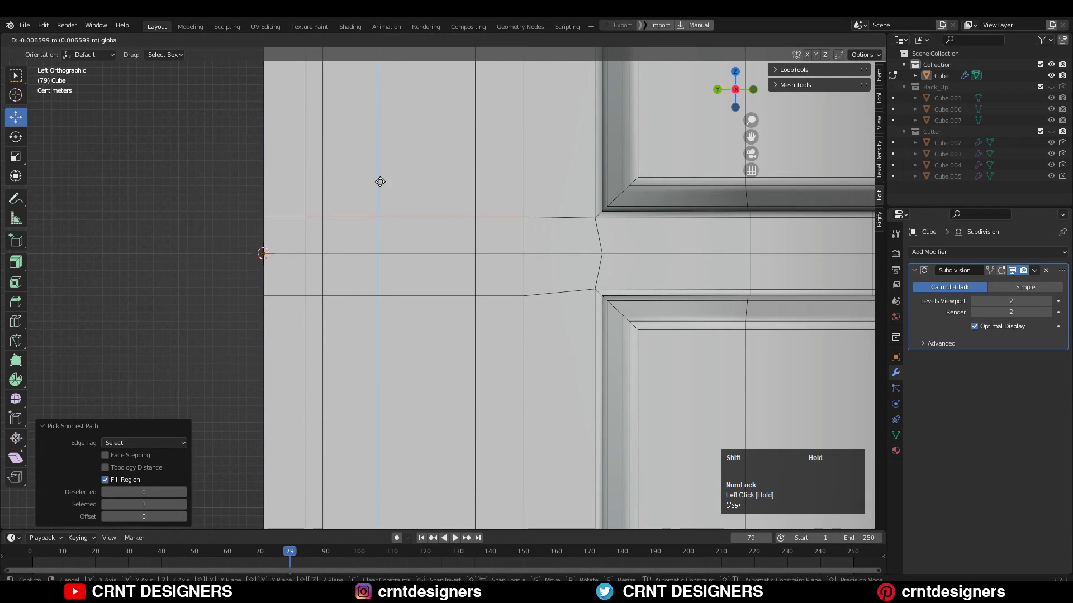
{"action": "scroll", "coordinate": [386, 189], "scroll_direction": "down", "scroll_amount": 3}
{"action": "left_click_drag", "start_coordinate": [380, 182], "coordinate": [387, 190], "text": "shift"}
{"action": "scroll", "coordinate": [386, 189], "scroll_direction": "up", "scroll_amount": 2}
Add a horizontal support loop just above the horizontal groove with factor 0.900.
{"action": "key", "text": "a"}
{"action": "scroll", "coordinate": [607, 229], "scroll_direction": "down", "scroll_amount": 4}
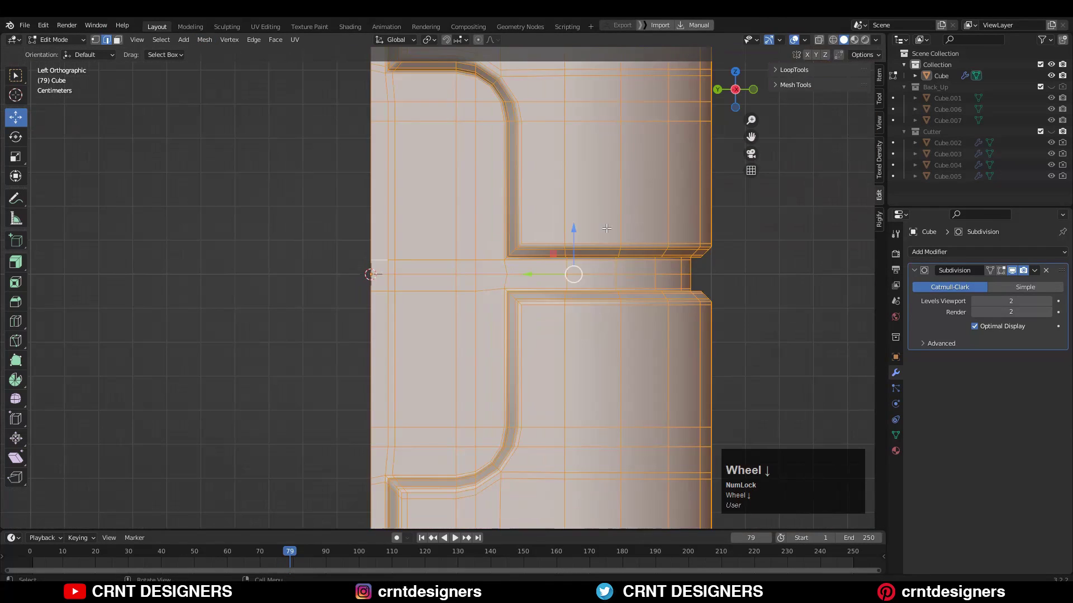
{"action": "key", "text": "alt+a"}
{"action": "key", "text": "ctrl+r"}
{"action": "left_click", "coordinate": [564, 201]}
{"action": "left_click", "coordinate": [559, 239], "text": "ctrl"}
{"action": "left_click", "coordinate": [735, 90]}
{"action": "scroll", "coordinate": [358, 243], "scroll_direction": "up", "scroll_amount": 5}
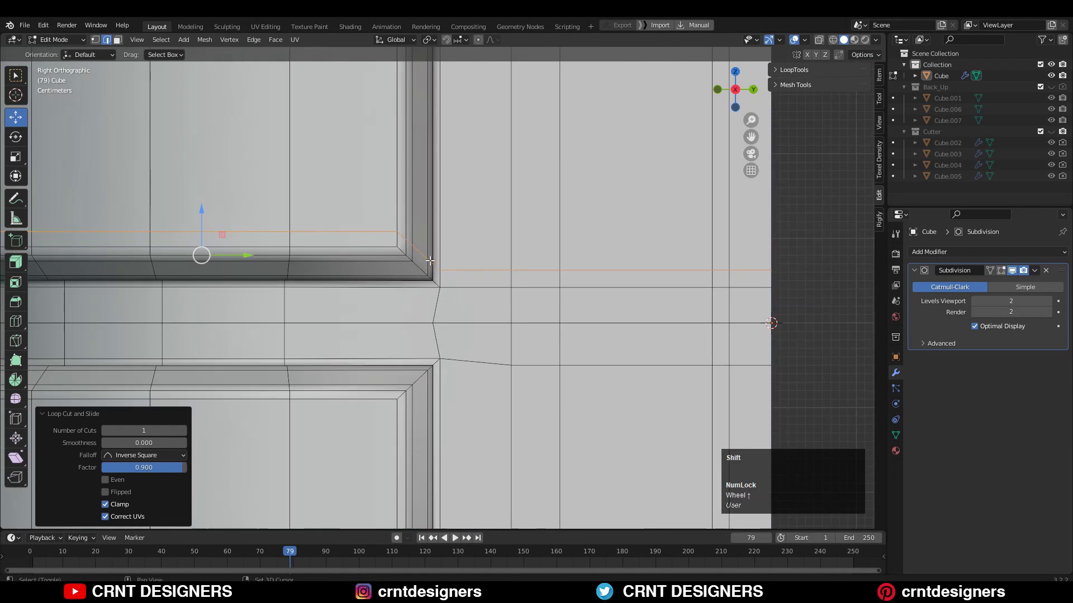
Add a further loop cut near the bevelled panel corner above the groove and check the smoothed surface.
{"action": "key", "text": "ctrl+r"}
{"action": "left_click", "coordinate": [397, 266]}
{"action": "key", "text": "Tab"}
{"action": "scroll", "coordinate": [636, 178], "scroll_direction": "down", "scroll_amount": 5}
{"action": "middle_click_drag", "start_coordinate": [636, 177], "coordinate": [467, 288]}
{"action": "scroll", "coordinate": [477, 298], "scroll_direction": "up", "scroll_amount": 4}
{"action": "key", "text": "Tab"}
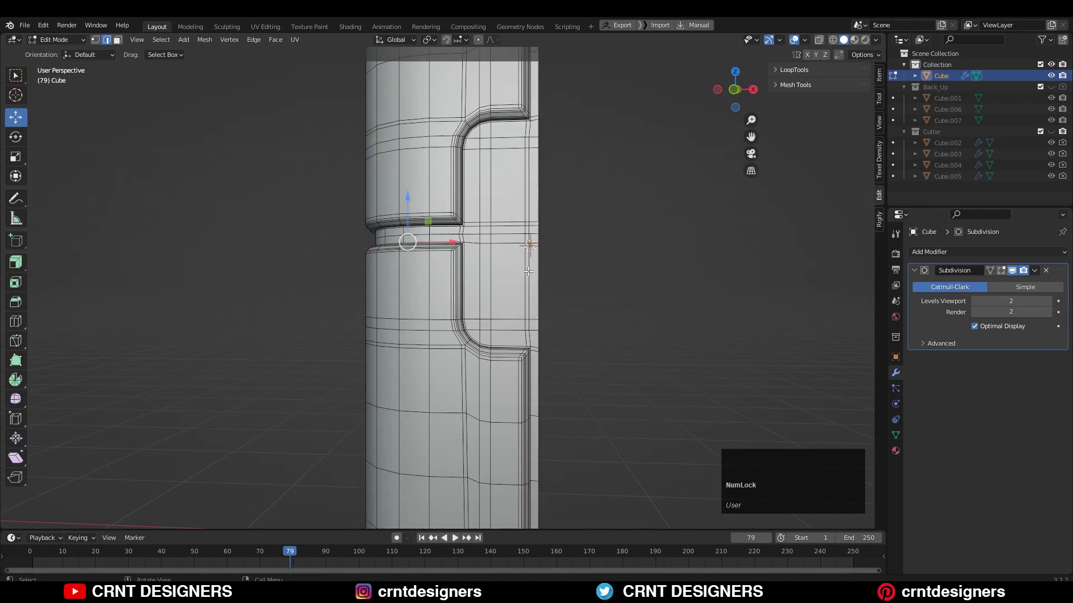
Symmetrize the whole mesh across its horizontal centre, check the smooth shading, and save the file.
{"action": "scroll", "coordinate": [467, 289], "scroll_direction": "up", "scroll_amount": 1}
{"action": "key", "text": "a"}
{"action": "left_click", "coordinate": [204, 39]}
{"action": "left_click", "coordinate": [230, 212]}
{"action": "key", "text": "Tab"}
{"action": "left_click", "coordinate": [790, 42]}
{"action": "scroll", "coordinate": [550, 254], "scroll_direction": "down", "scroll_amount": 2}
{"action": "middle_click_drag", "start_coordinate": [551, 254], "coordinate": [478, 271]}
{"action": "scroll", "coordinate": [523, 251], "scroll_direction": "down", "scroll_amount": 4}
{"action": "key", "text": "ctrl+s"}
{"action": "scroll", "coordinate": [514, 186], "scroll_direction": "up", "scroll_amount": 5}
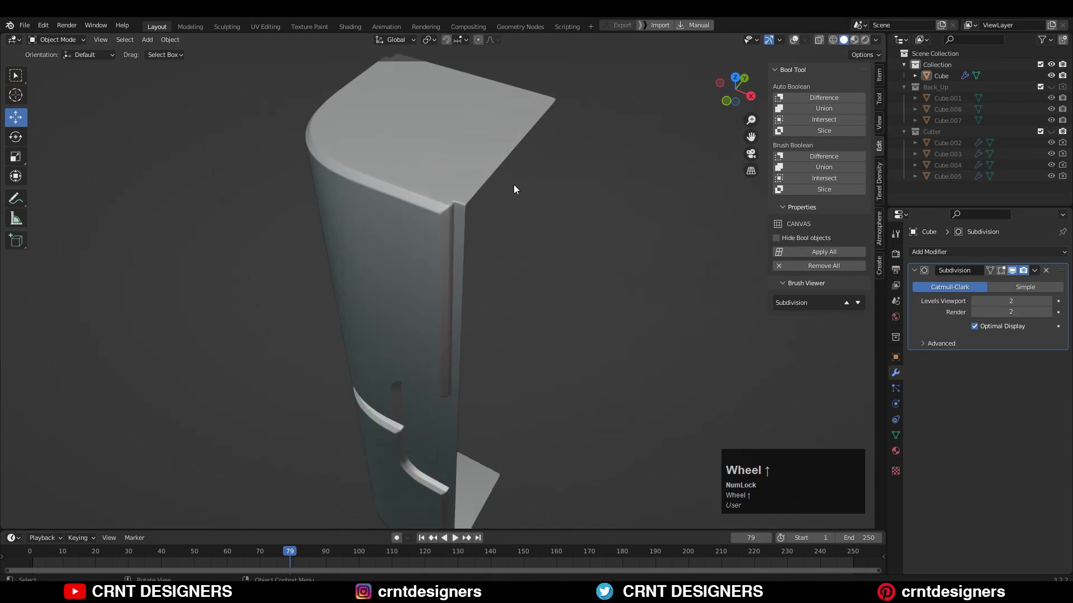
Examine the notch corner of the top face and select the edge path running across the top to it.
{"action": "left_click", "coordinate": [535, 185]}
{"action": "left_click", "coordinate": [792, 41]}
{"action": "key", "text": "Tab"}
{"action": "middle_click_drag", "start_coordinate": [581, 279], "coordinate": [603, 371]}
{"action": "scroll", "coordinate": [615, 370], "scroll_direction": "up", "scroll_amount": 3}
{"action": "scroll", "coordinate": [615, 369], "scroll_direction": "up", "scroll_amount": 4}
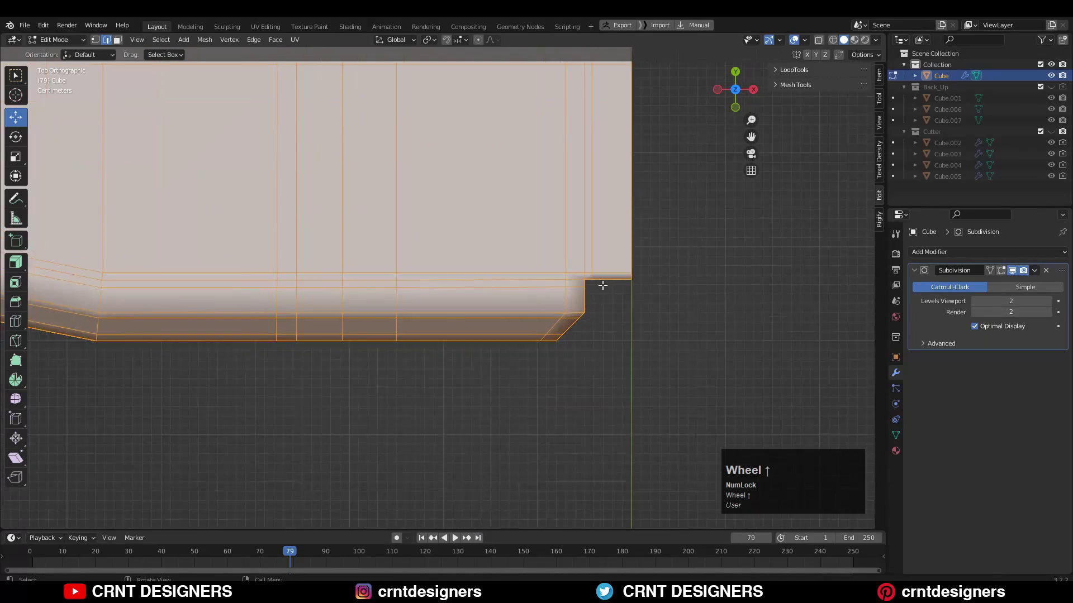
{"action": "left_click", "coordinate": [625, 282]}
{"action": "key", "text": "Tab"}
{"action": "key", "text": "Tab"}
{"action": "scroll", "coordinate": [475, 227], "scroll_direction": "down", "scroll_amount": 9}
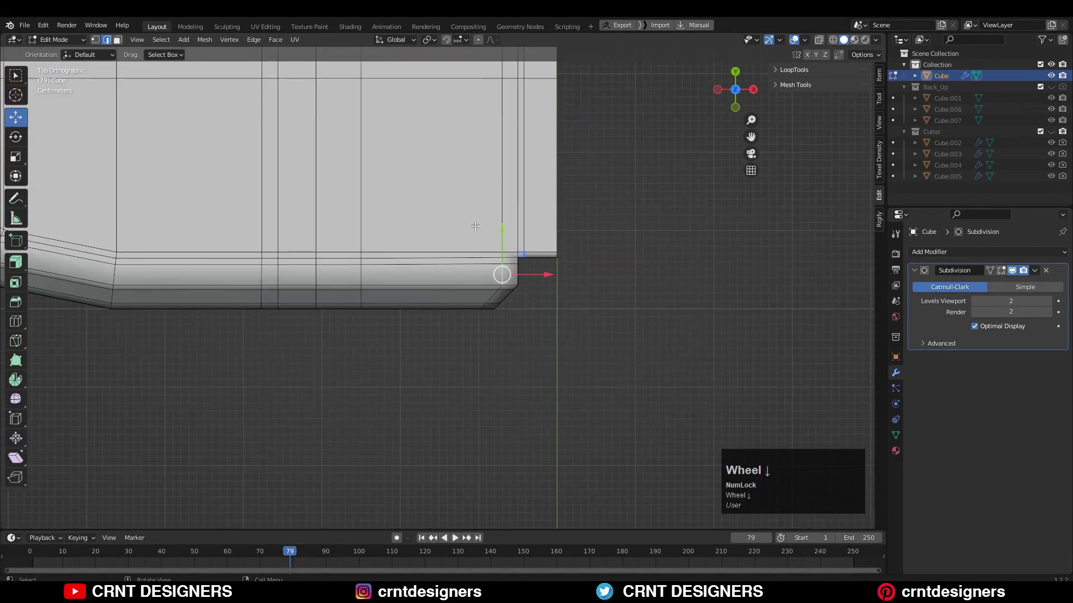
{"action": "middle_click_drag", "start_coordinate": [472, 260], "coordinate": [469, 224], "text": "shift"}
{"action": "left_click", "coordinate": [467, 374], "text": "ctrl"}
{"action": "middle_click_drag", "start_coordinate": [469, 224], "coordinate": [474, 475], "text": "shift"}
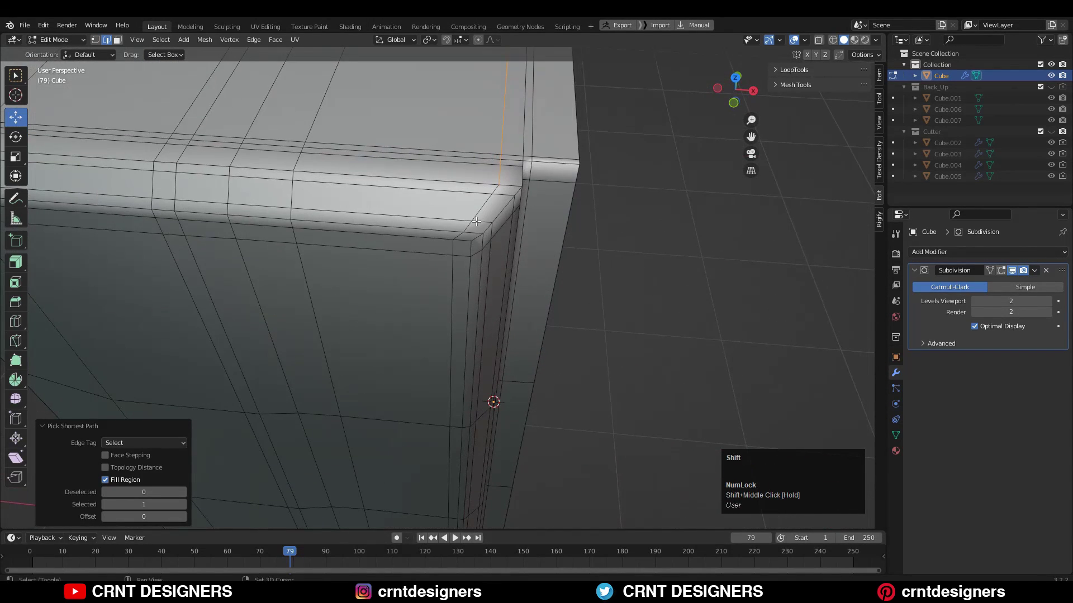
{"action": "left_click", "coordinate": [735, 78]}
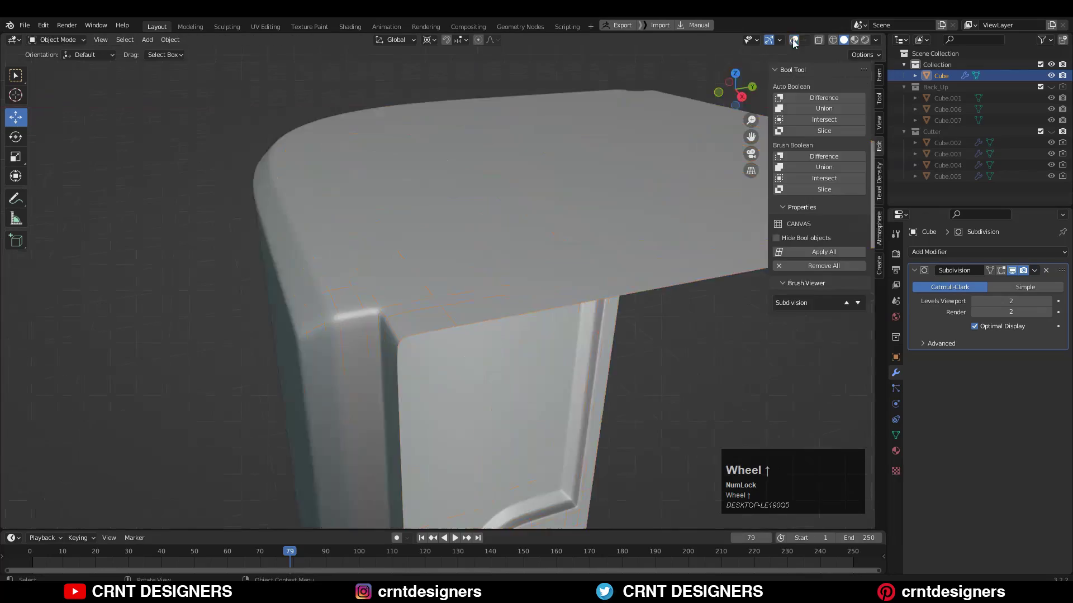
Compare the mesh edges and smoothed shading around the top notch corner, including the inner side.
{"action": "key", "text": "Tab"}
{"action": "middle_click_drag", "start_coordinate": [481, 305], "coordinate": [414, 296]}
{"action": "mouse_move", "coordinate": [413, 296]}
{"action": "middle_mouse_down", "text": "shift"}
{"action": "mouse_move", "coordinate": [426, 328]}
{"action": "mouse_move", "coordinate": [395, 296]}
{"action": "middle_mouse_up", "text": "shift"}
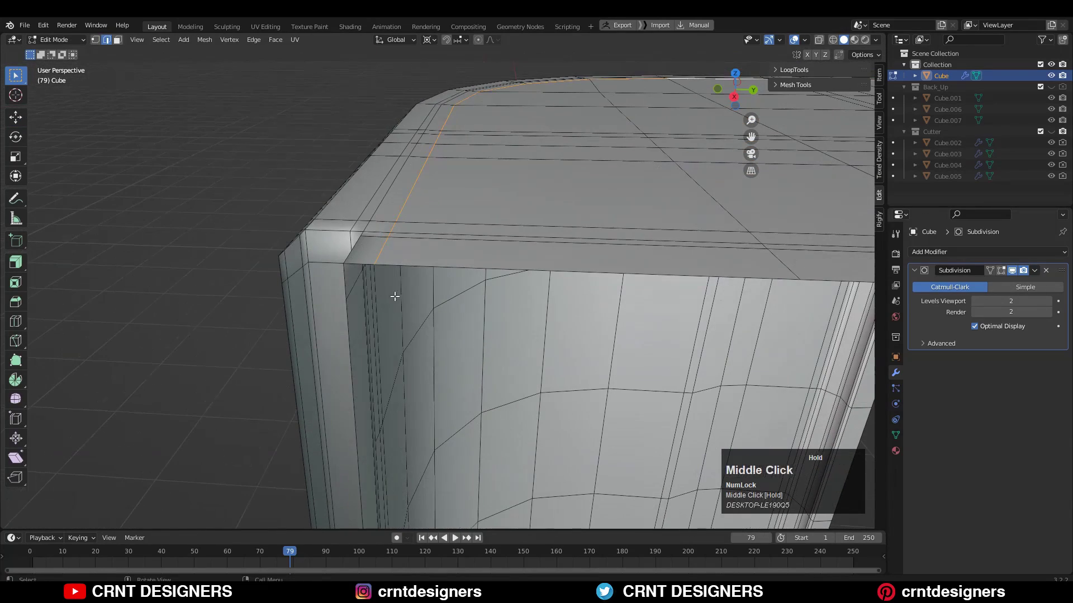
{"action": "key", "text": "Tab"}
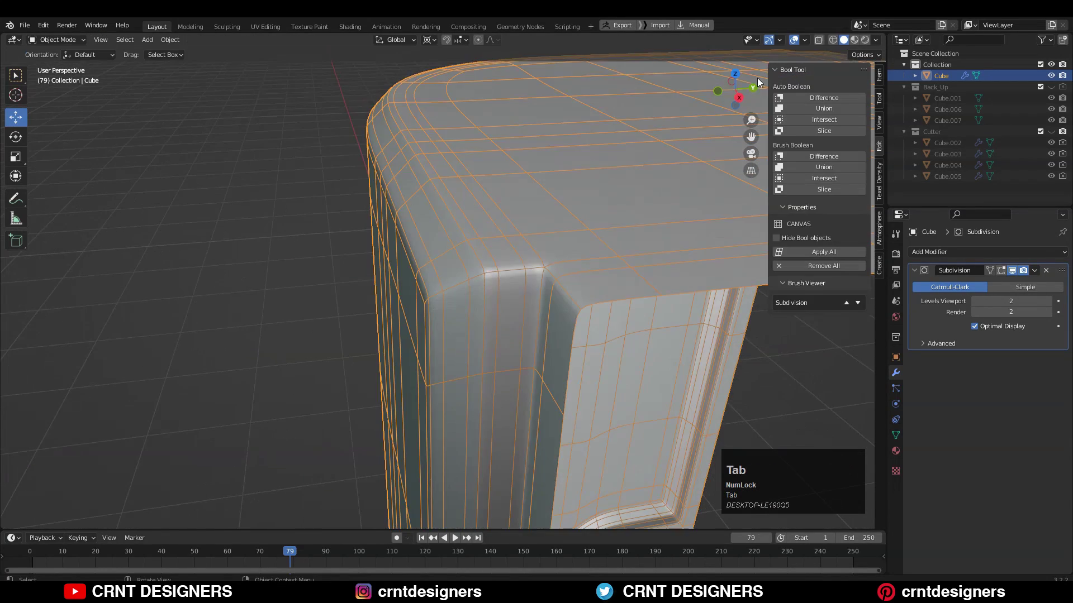
{"action": "middle_click_drag", "start_coordinate": [481, 313], "coordinate": [535, 307]}
{"action": "scroll", "coordinate": [534, 307], "scroll_direction": "down", "scroll_amount": 5}
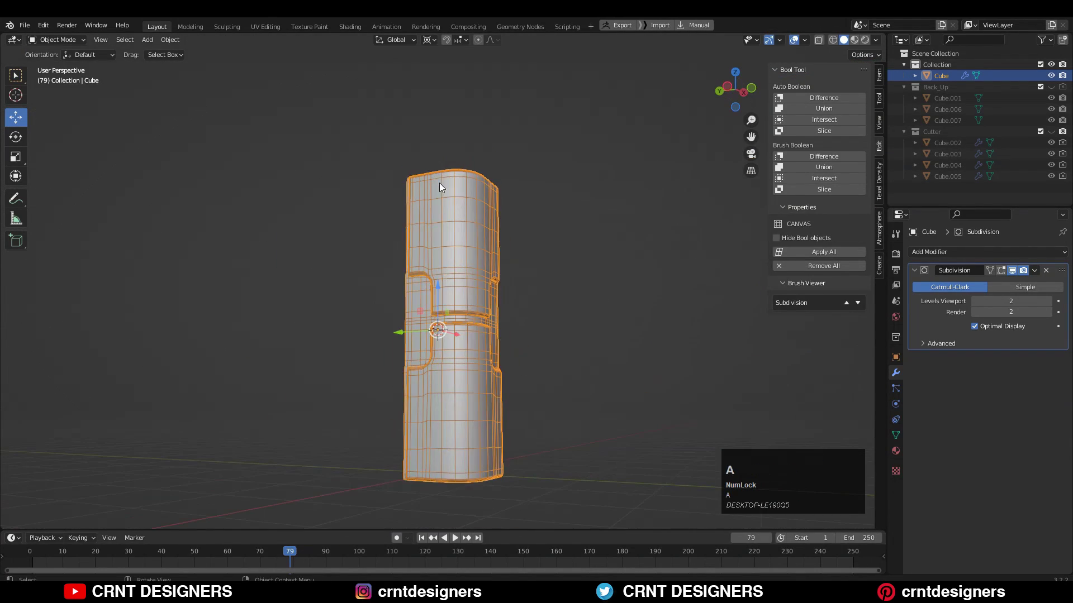
Symmetrize the whole mesh once more and save the file.
{"action": "key", "text": "Tab"}
{"action": "key", "text": "a"}
{"action": "left_click", "coordinate": [203, 40]}
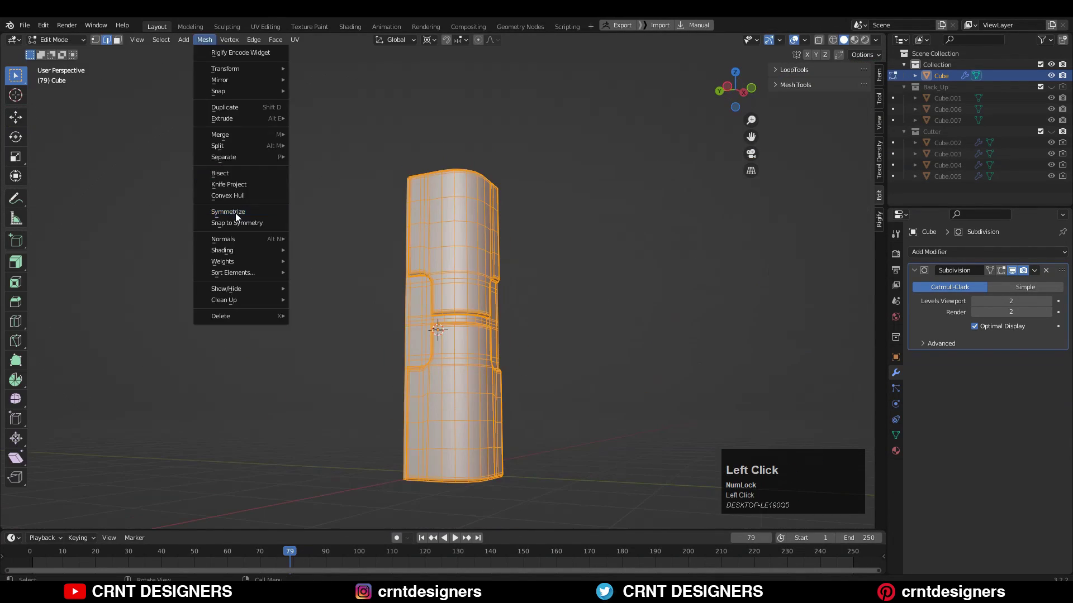
{"action": "left_click", "coordinate": [236, 213]}
{"action": "left_click", "coordinate": [793, 39]}
{"action": "key", "text": "ctrl+s"}
Add a Mirror modifier to the quarter block with both the X and Y axes enabled.
{"action": "left_click", "coordinate": [942, 75]}
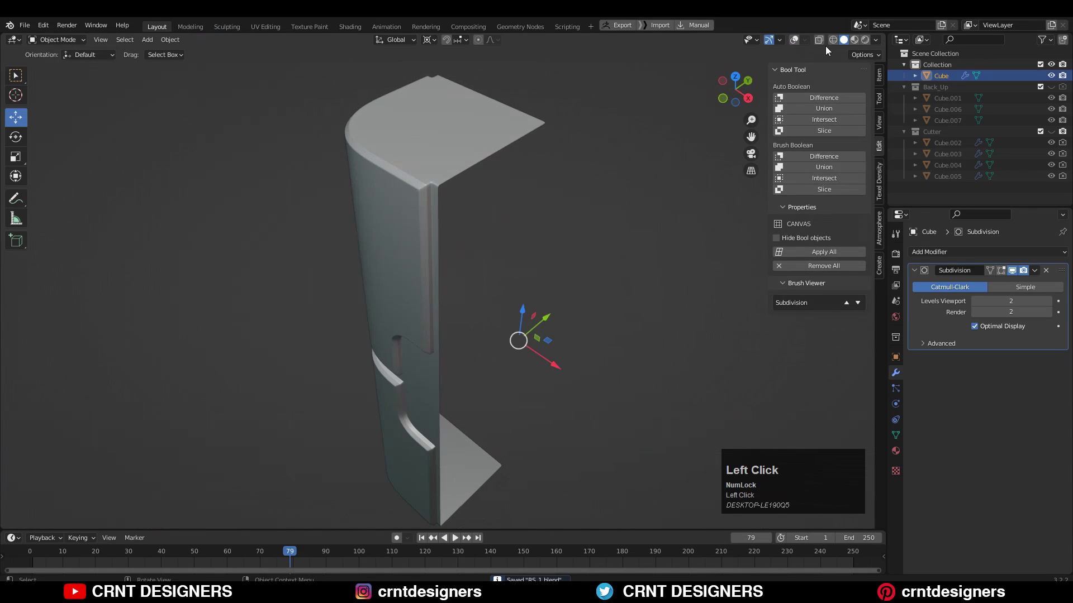
{"action": "left_click", "coordinate": [794, 39]}
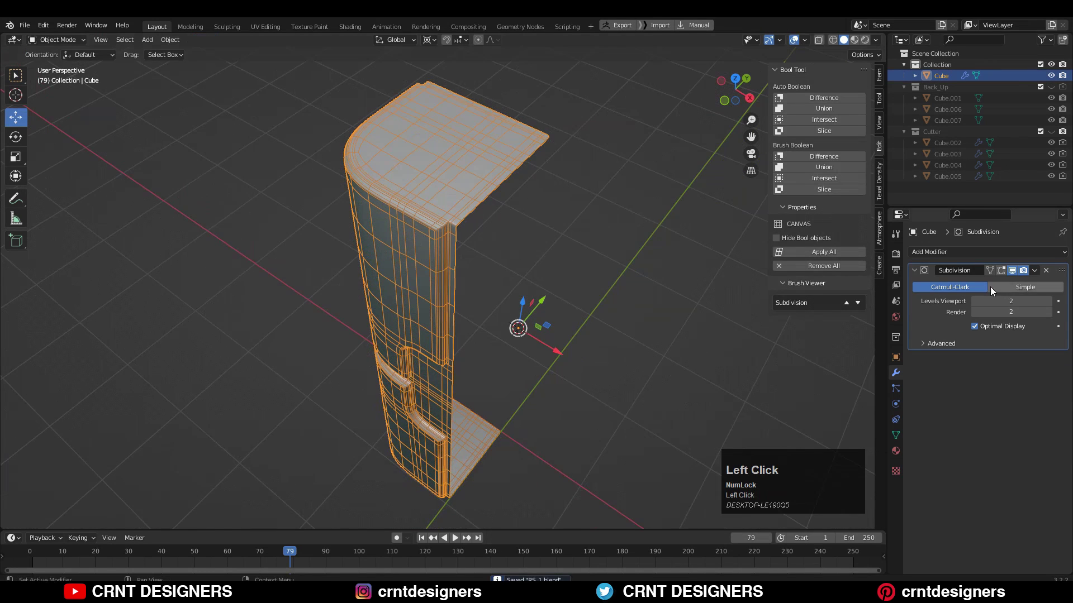
{"action": "left_click", "coordinate": [987, 252]}
{"action": "left_click", "coordinate": [874, 384]}
{"action": "left_click", "coordinate": [1011, 376]}
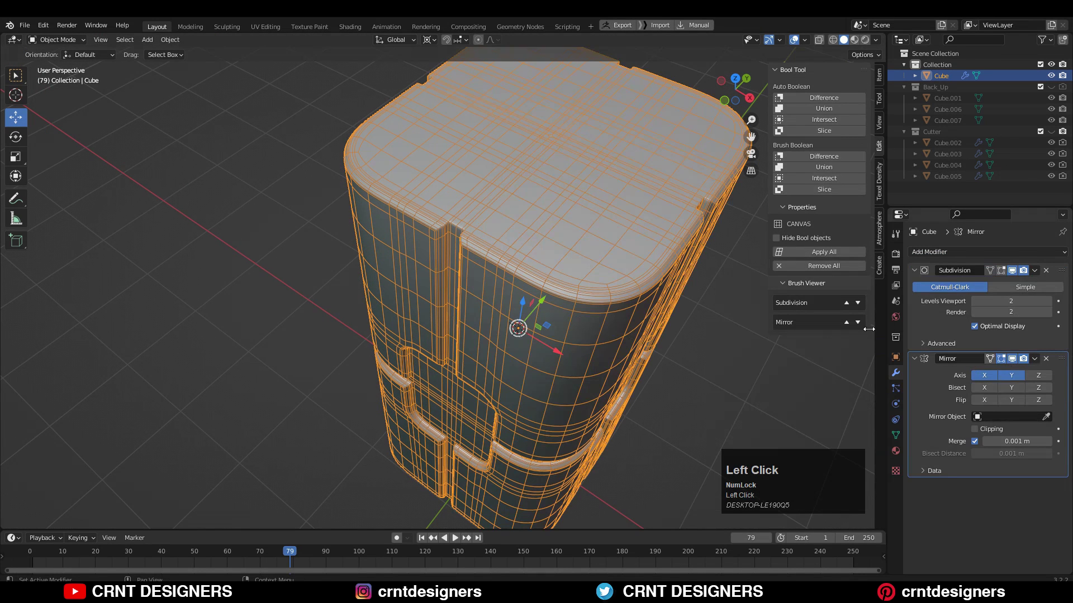
Move the Mirror modifier above the Subdivision modifier and turn on its Clipping.
{"action": "left_click", "coordinate": [794, 39]}
{"action": "left_click", "coordinate": [914, 270]}
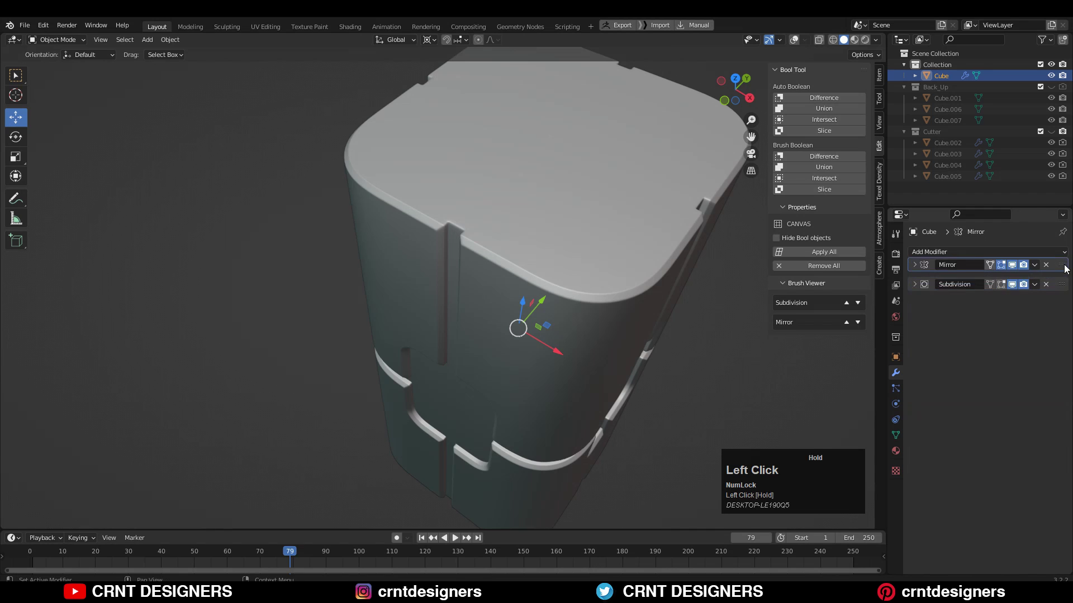
{"action": "left_click_drag", "start_coordinate": [1064, 265], "coordinate": [1063, 264]}
{"action": "middle_click_drag", "start_coordinate": [558, 282], "coordinate": [621, 247]}
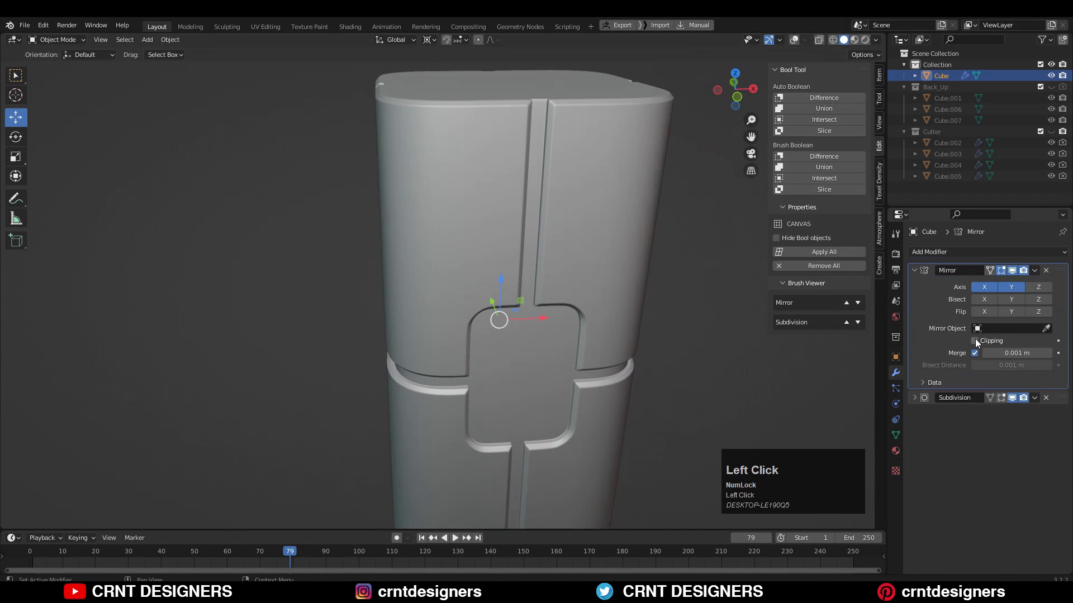
{"action": "middle_click_drag", "start_coordinate": [641, 326], "coordinate": [680, 323]}
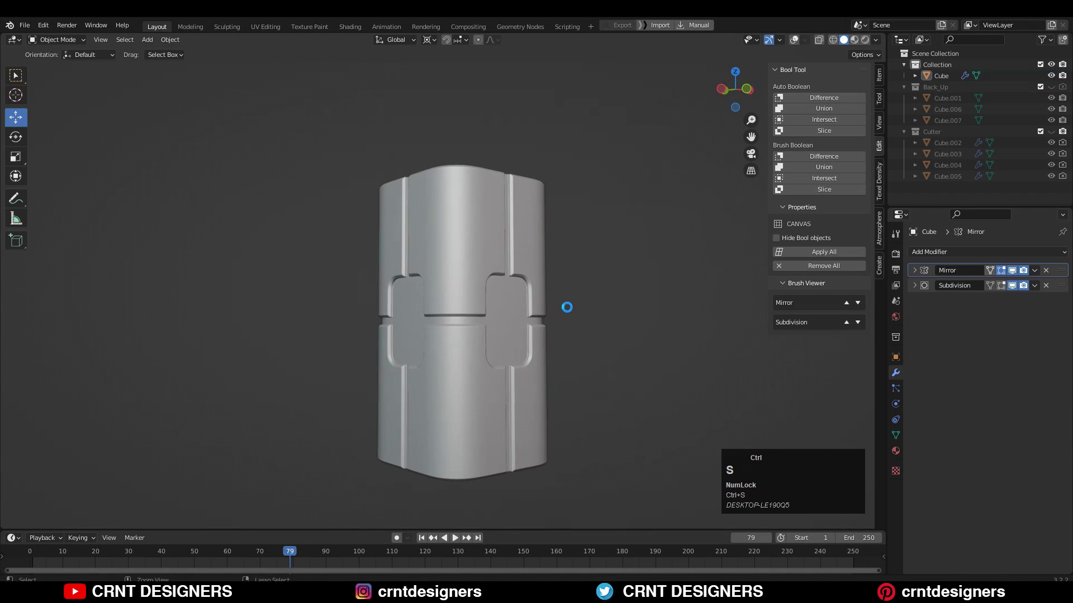